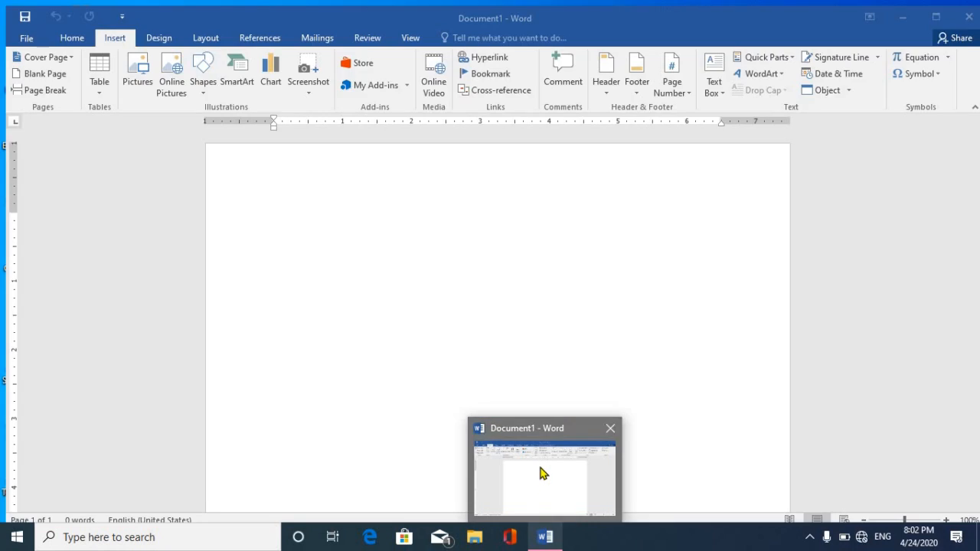
Restore the blank Document1 Word window from the taskbar.
click(540, 496)
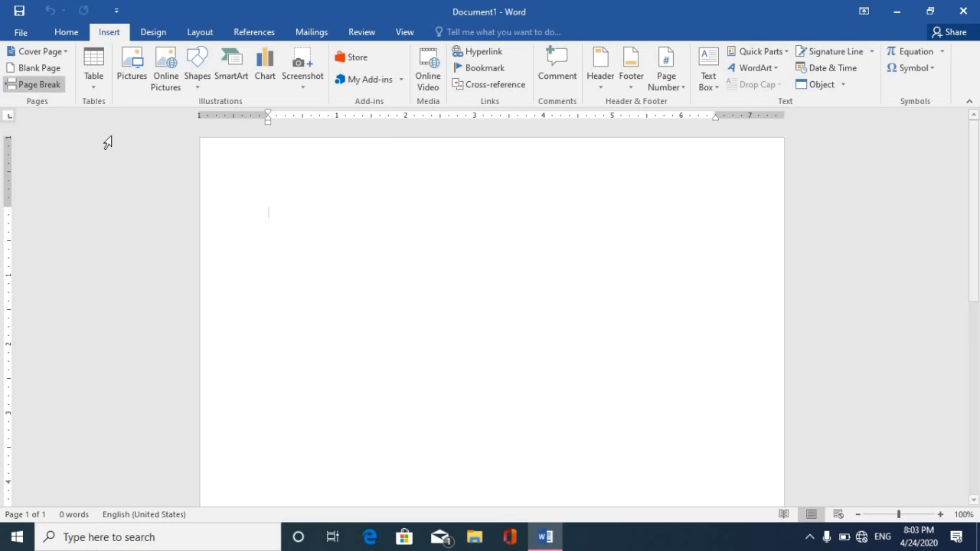
Generate five sample paragraphs with =rand() and insert a page break before the Themes paragraph.
text(=rand()
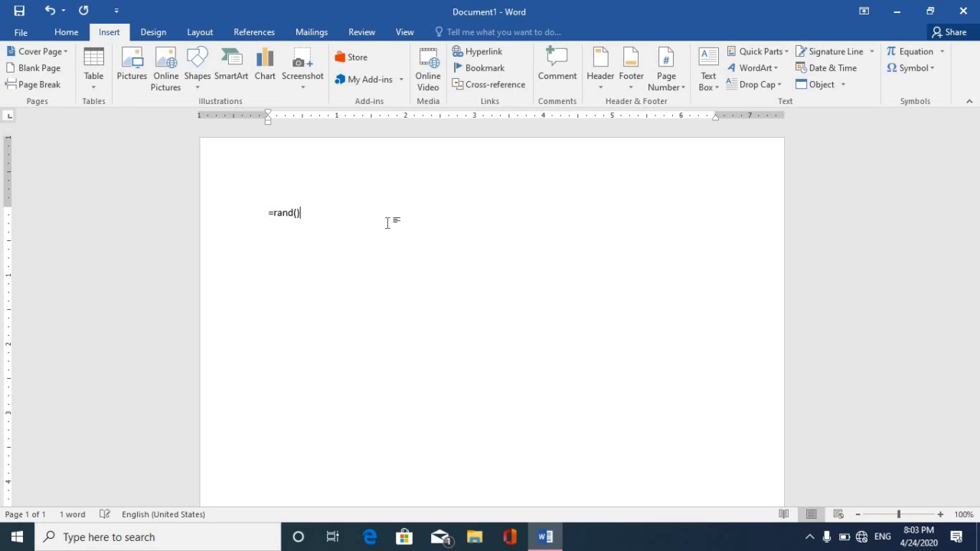
key(Return)
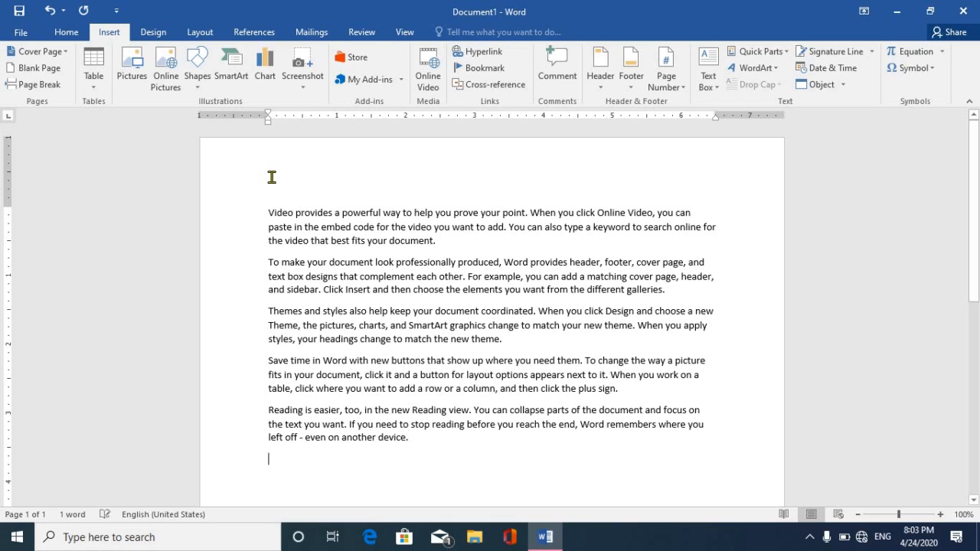
click(268, 263)
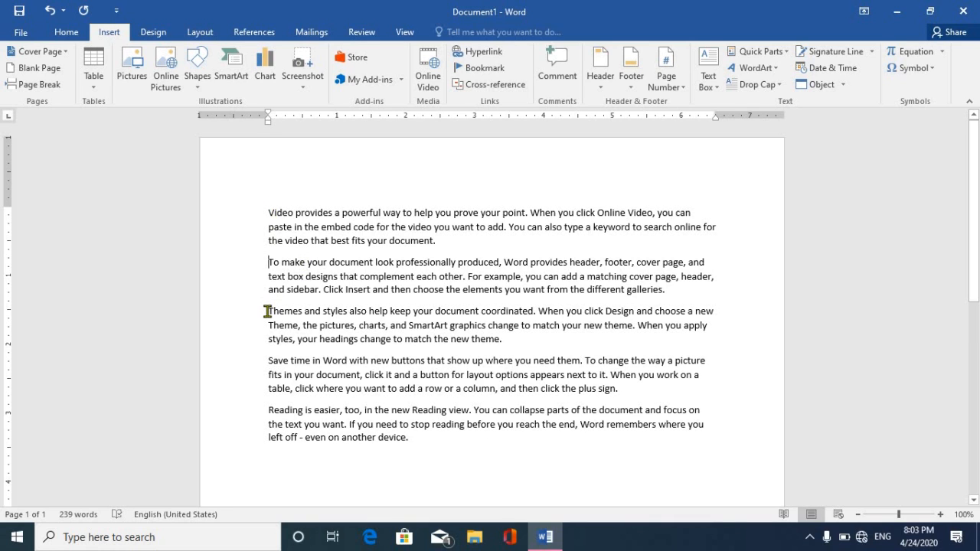
key(ctrl+Return)
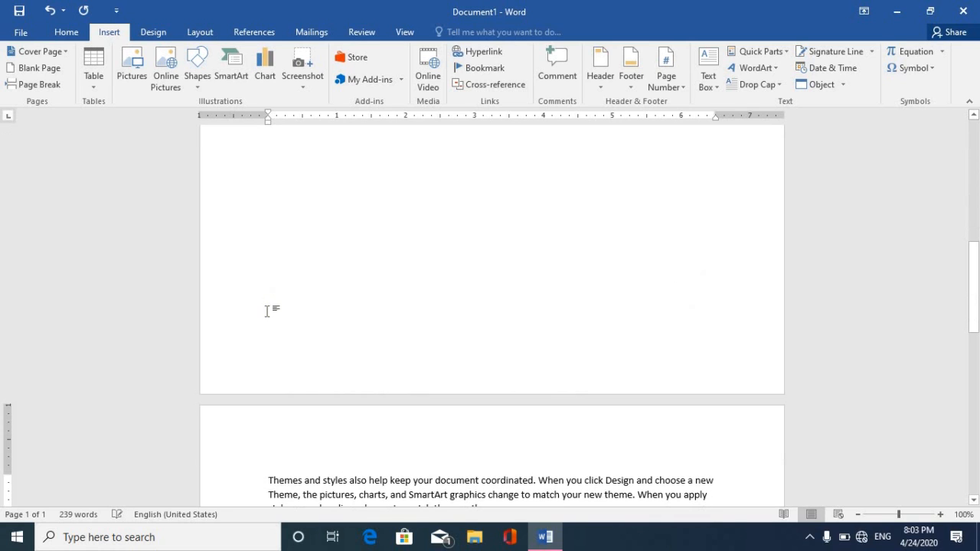
drag(977, 256, 974, 340)
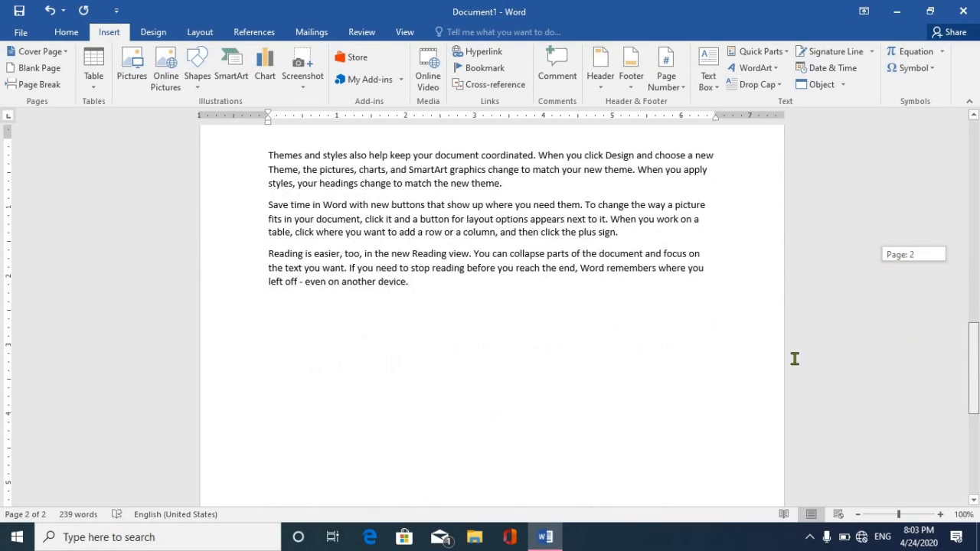
click(327, 331)
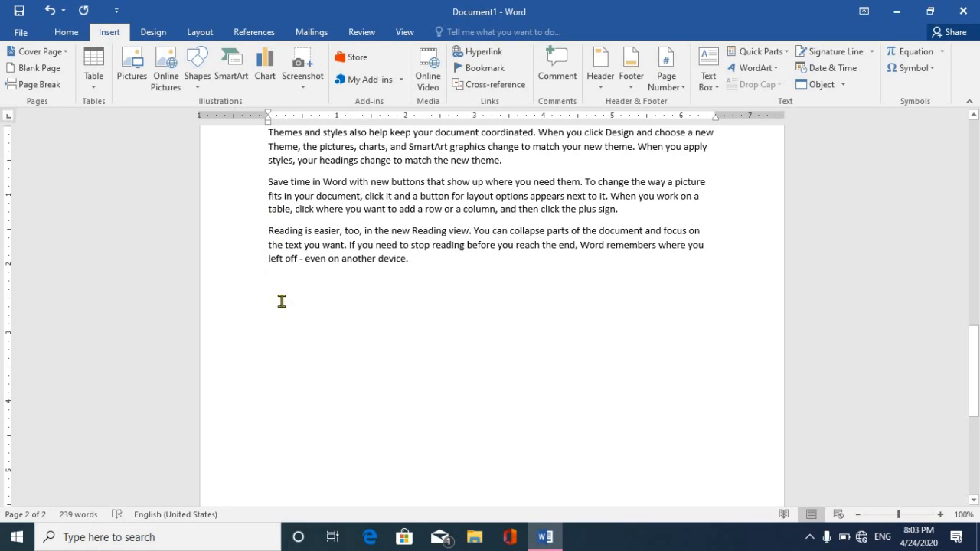
Insert the Slice (Dark) design from the Cover Page gallery.
click(63, 55)
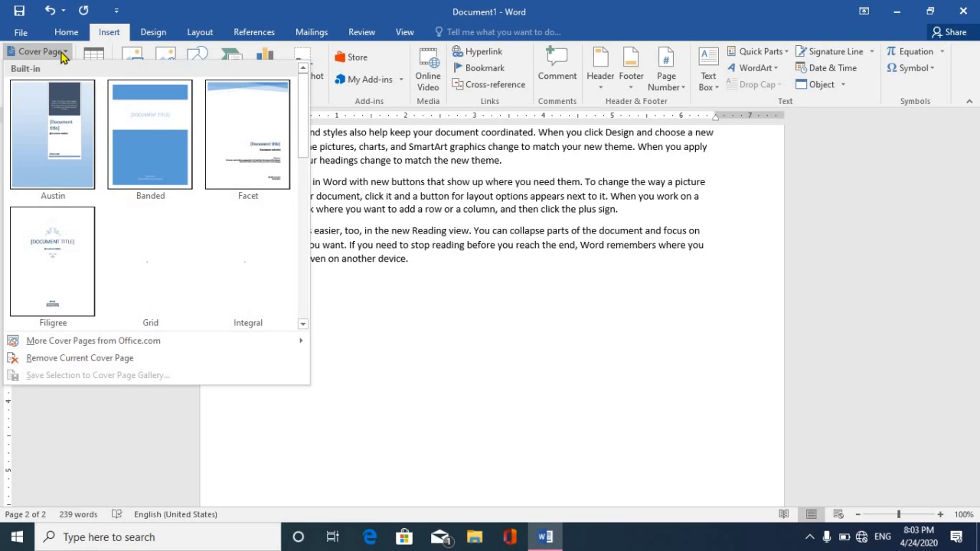
drag(306, 105, 304, 264)
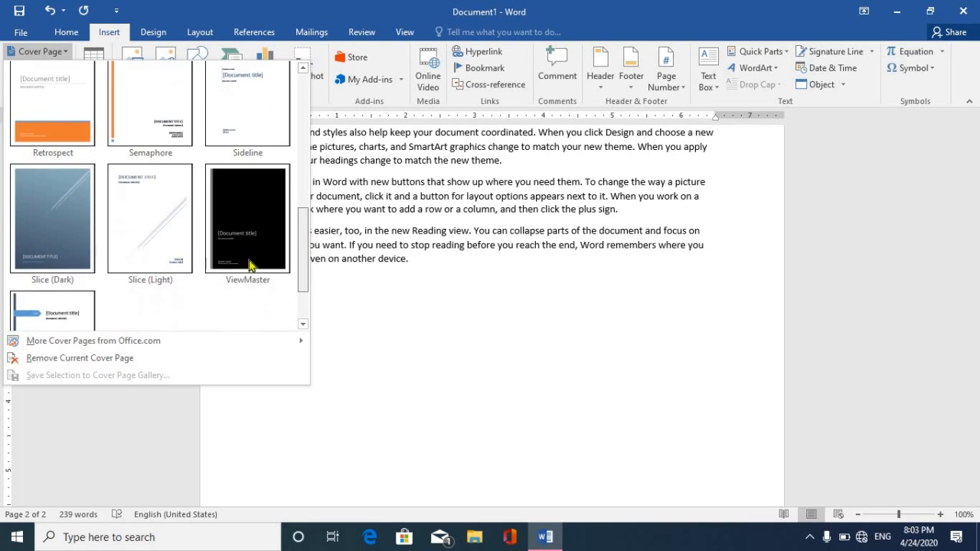
click(55, 238)
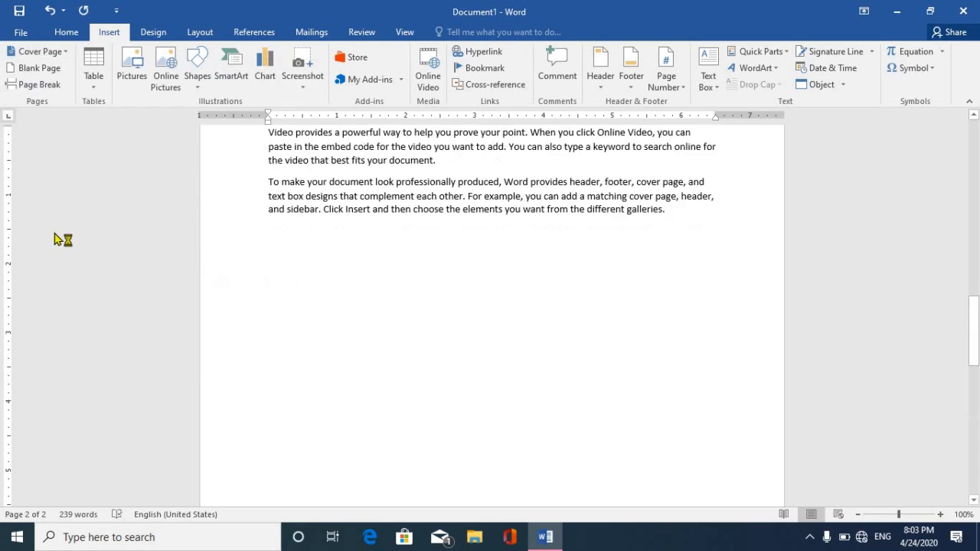
drag(973, 141, 975, 180)
Enter 'MICROSOFT WORD' as the cover title and 'Insert menu' as the subtitle.
click(543, 170)
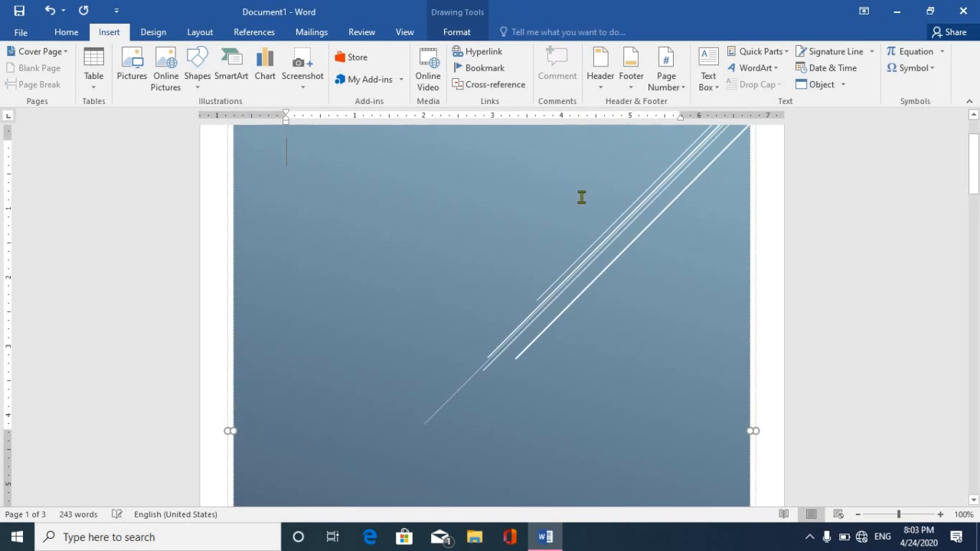
drag(975, 161, 975, 230)
click(504, 302)
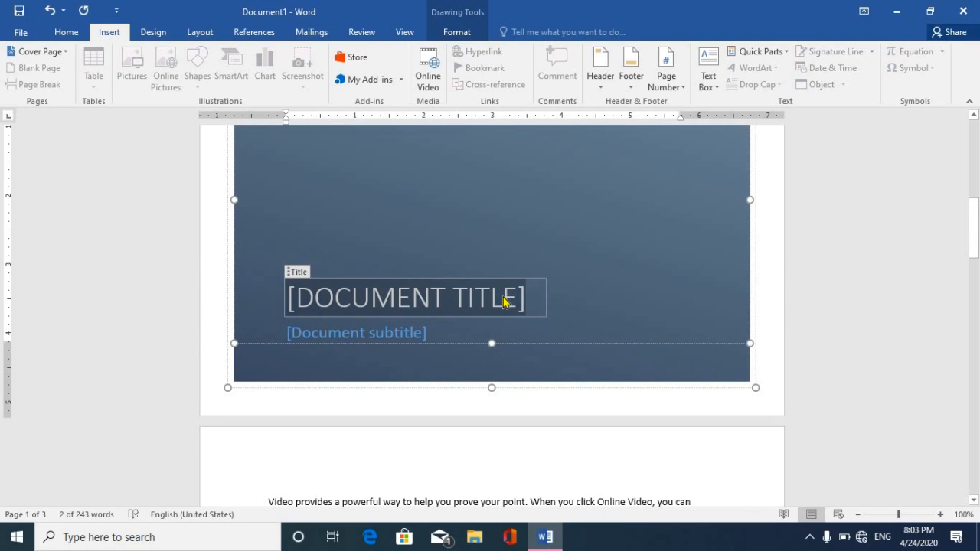
text(M)
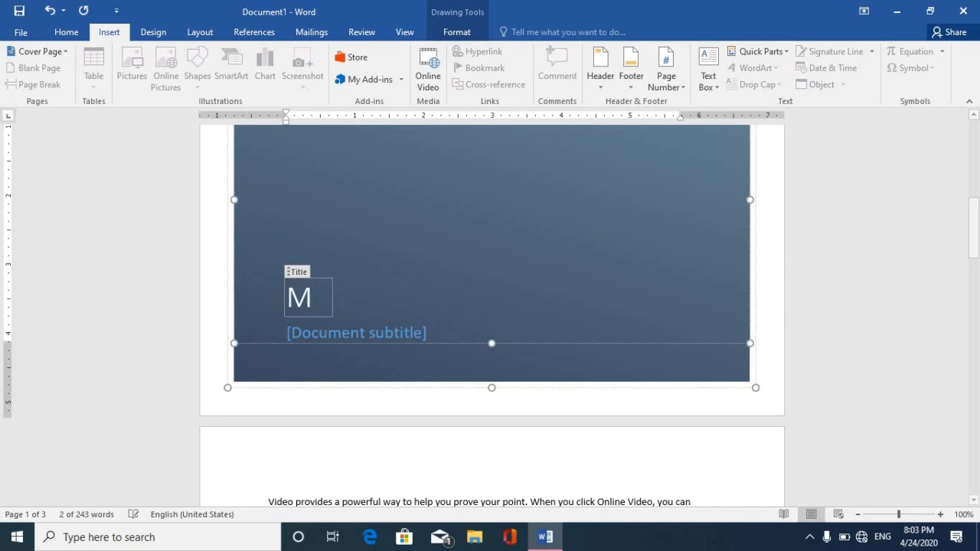
text(ICROSOFT WORD)
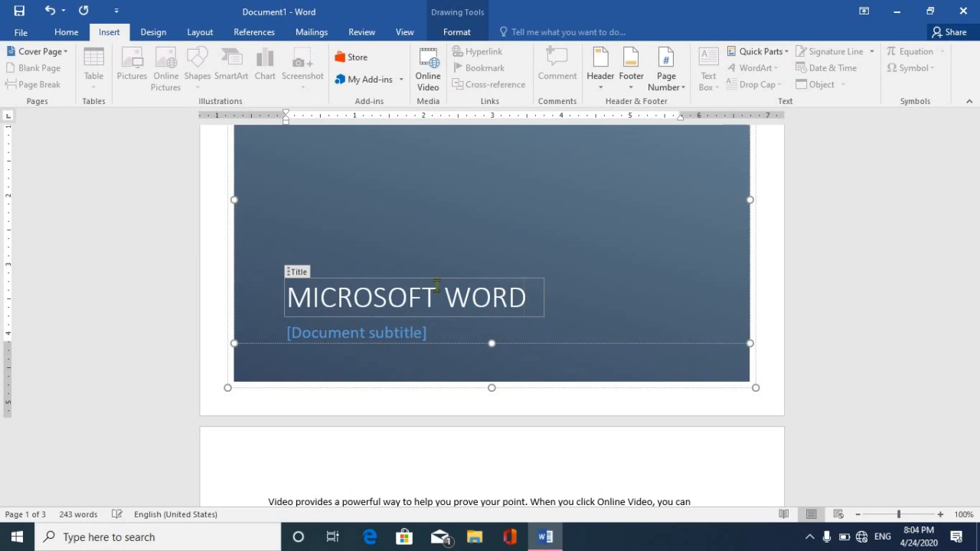
click(411, 335)
text(Insert)
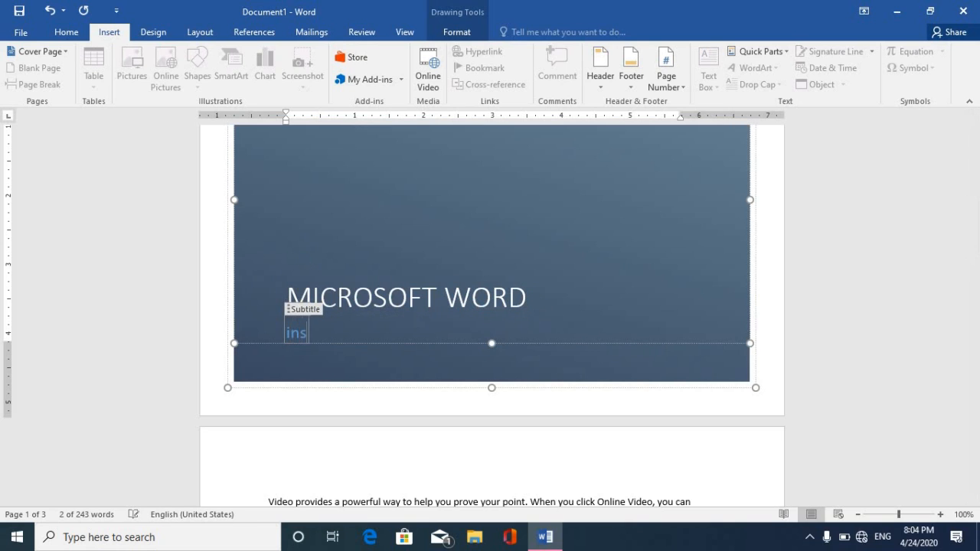
text( menu)
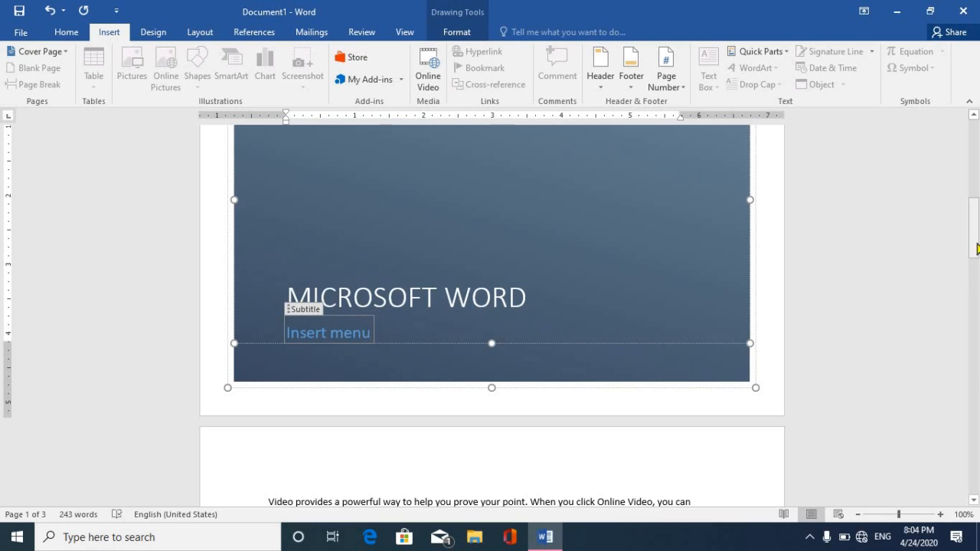
mouse_move(974, 238)
mouse_down()
mouse_move(977, 409)
mouse_move(977, 153)
mouse_move(977, 295)
mouse_up()
Undo the cover page and page break, then add and undo a Blank Page.
click(403, 370)
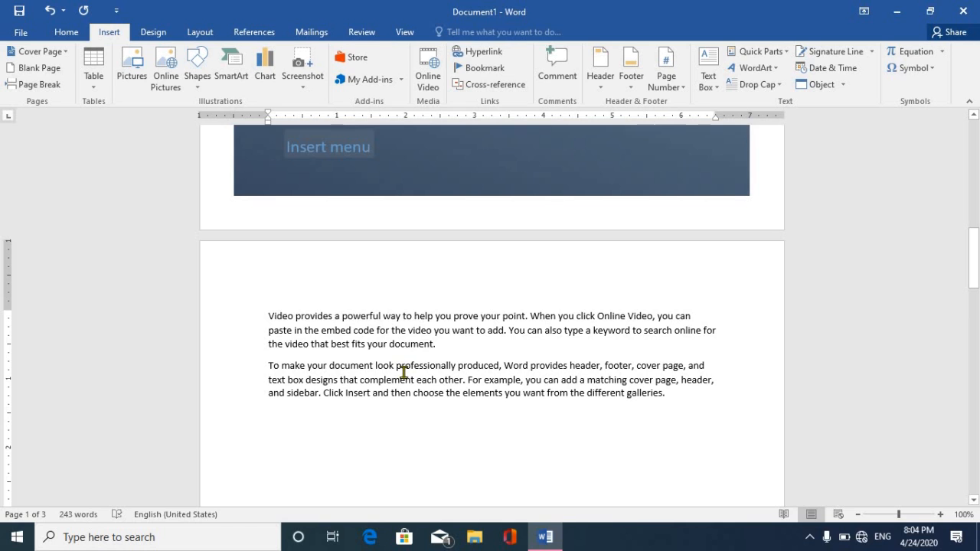
key(ctrl+z)
key(ctrl+z)
key(ctrl+z)
key(ctrl+z)
key(ctrl+z)
key(ctrl+z)
key(ctrl+z)
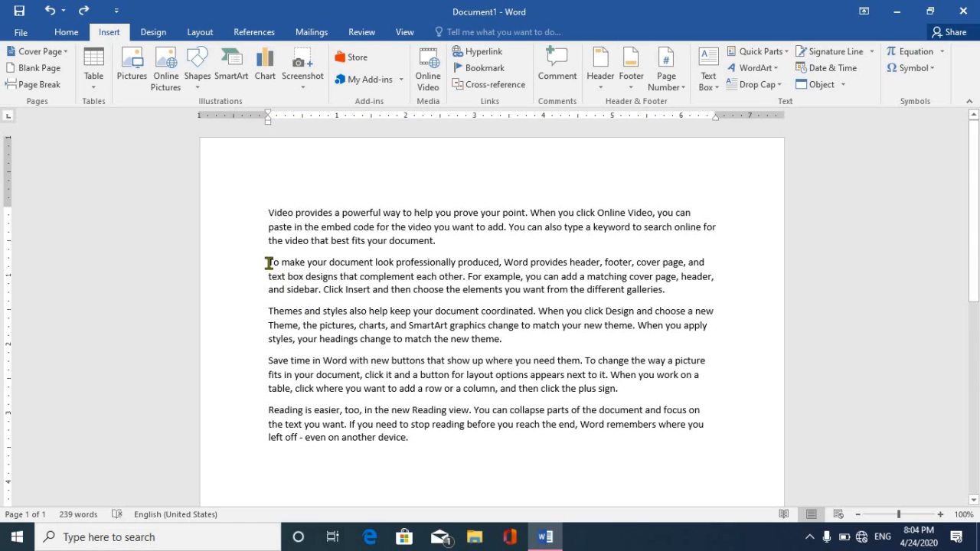
click(441, 244)
click(43, 68)
drag(975, 225, 977, 398)
click(546, 458)
key(ctrl+z)
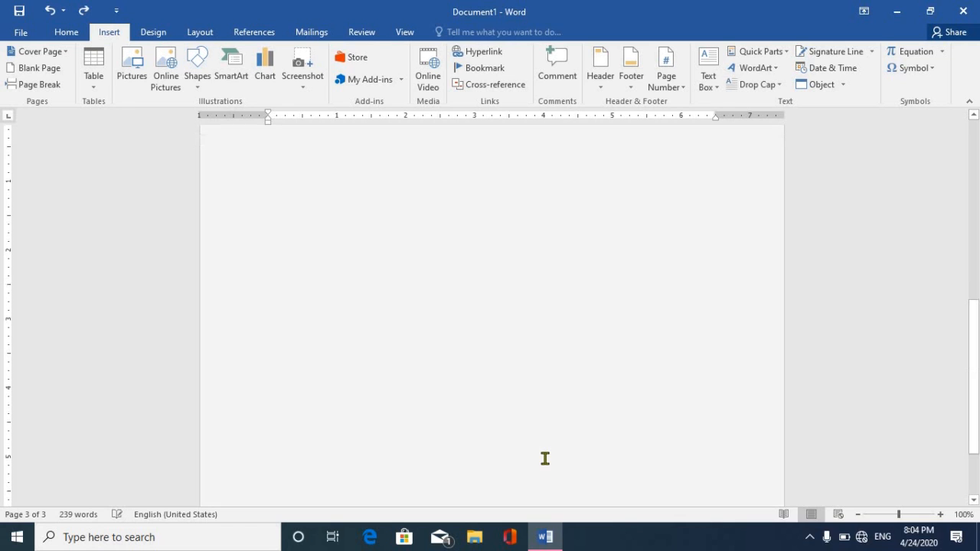
drag(975, 317, 971, 262)
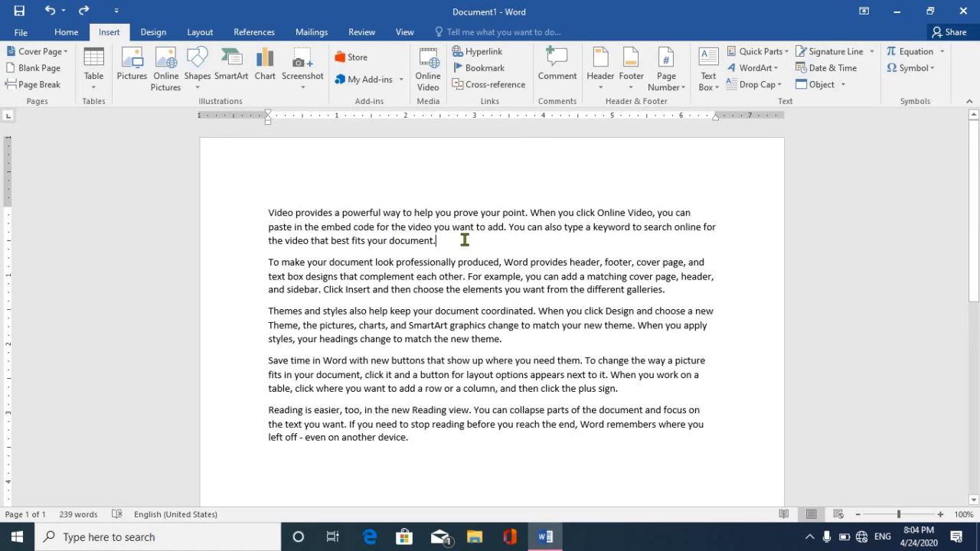
Insert a page break after the Video paragraph so it stands alone on page 1.
click(36, 85)
drag(973, 268, 975, 160)
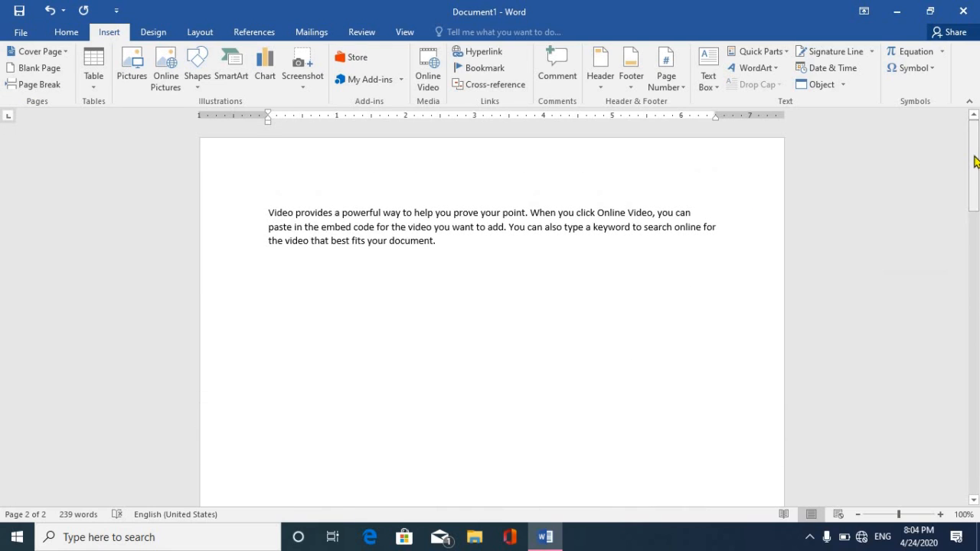
mouse_move(975, 161)
mouse_down()
mouse_move(975, 382)
mouse_move(973, 164)
mouse_up()
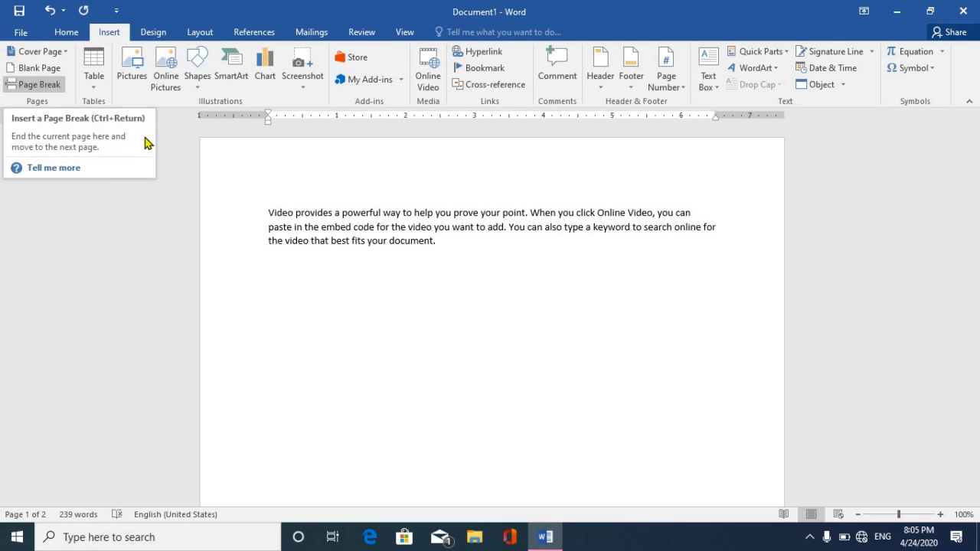
Insert the SNAP photo from Local Disk (D:)'s SNAP AND SIGN FOR ADDMISSION folder below the paragraph.
click(301, 255)
click(129, 60)
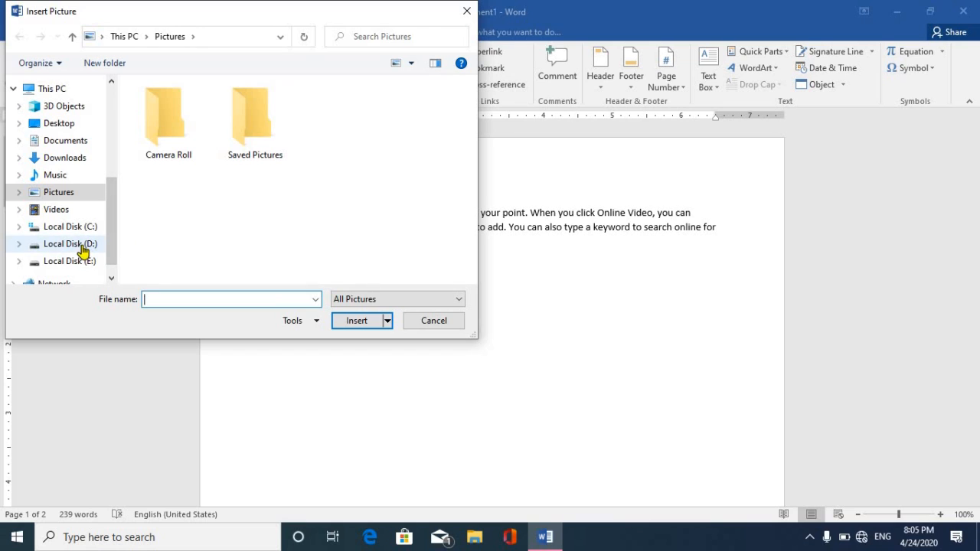
click(70, 243)
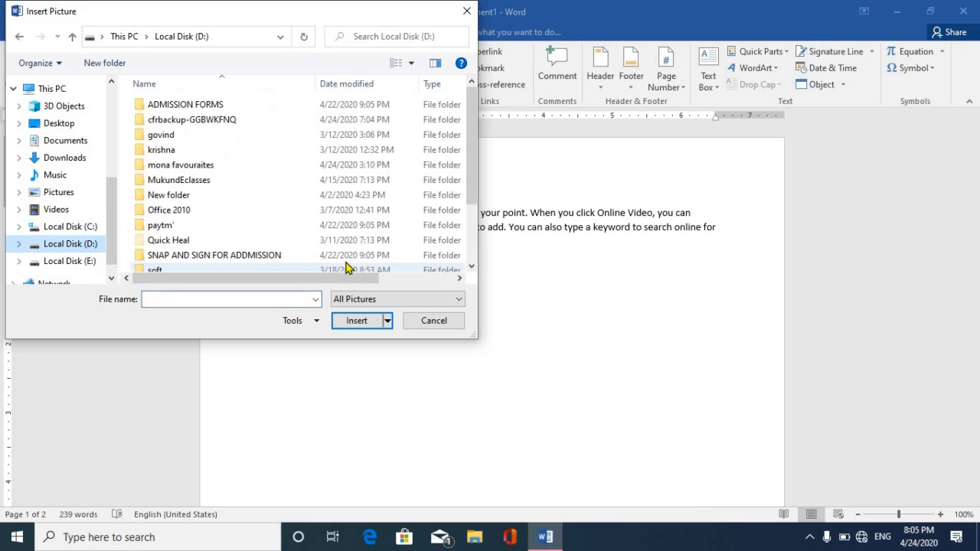
double_click(211, 254)
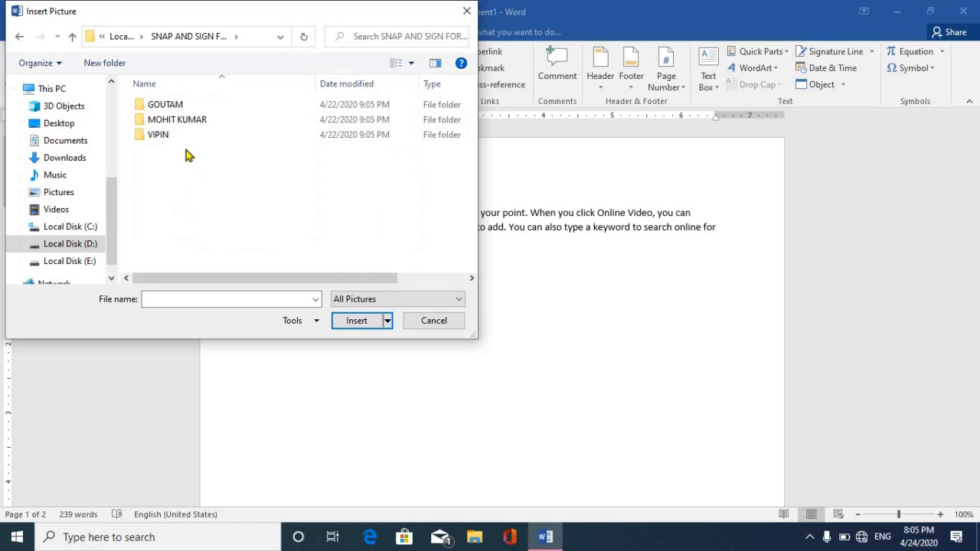
double_click(175, 111)
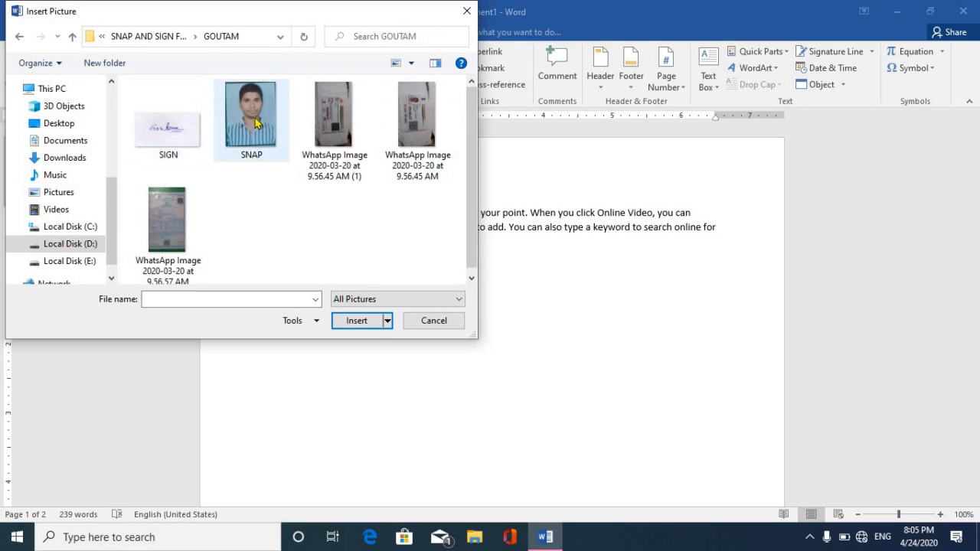
click(256, 119)
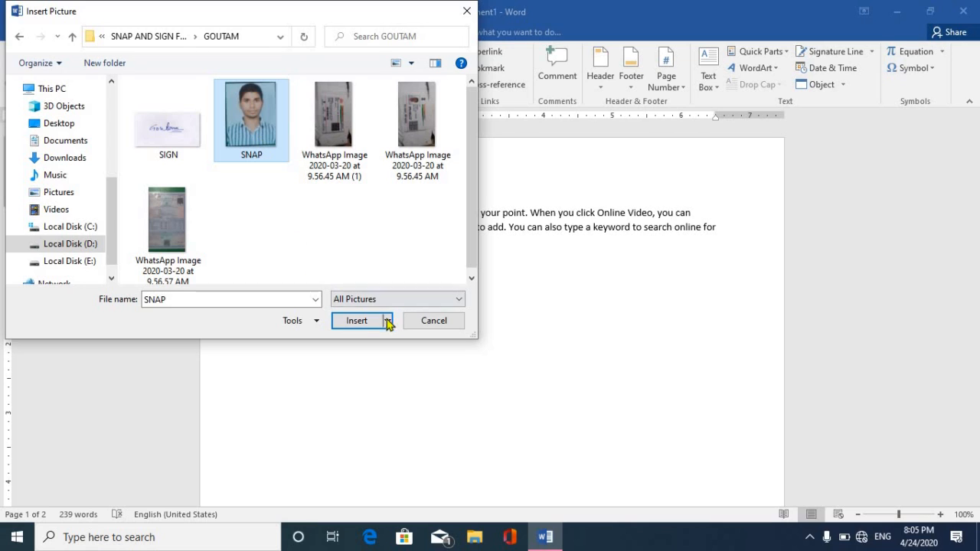
click(357, 321)
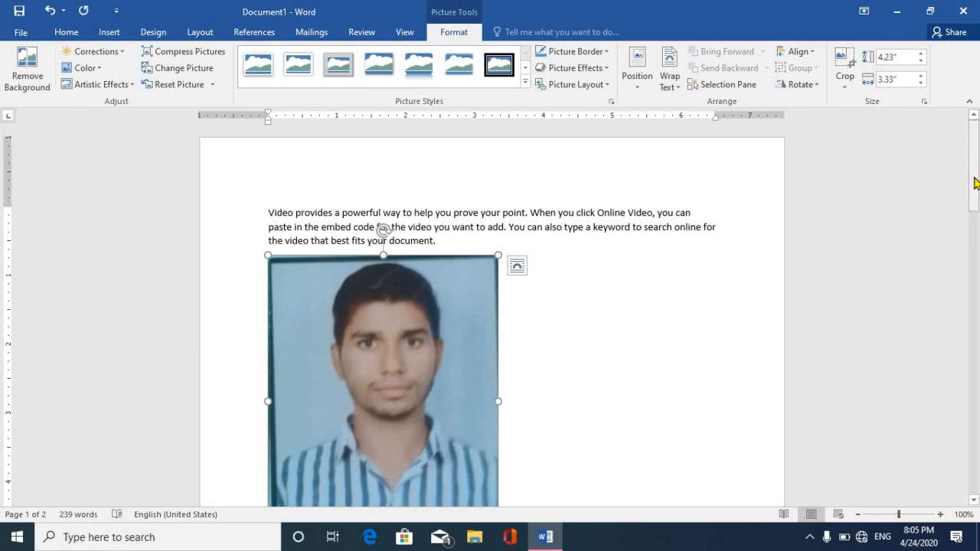
Shrink and reposition the SNAP photo, then delete it from the page.
drag(975, 182, 815, 202)
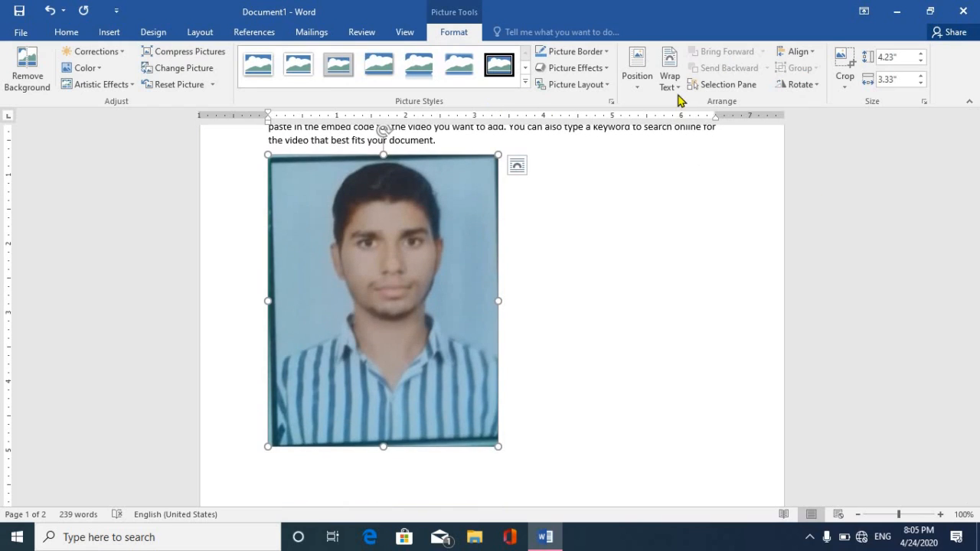
click(676, 90)
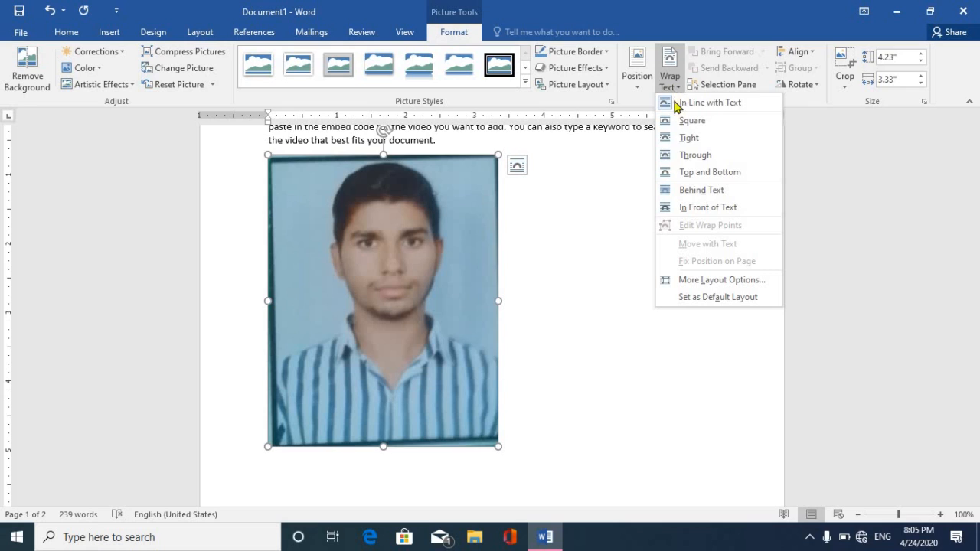
click(276, 170)
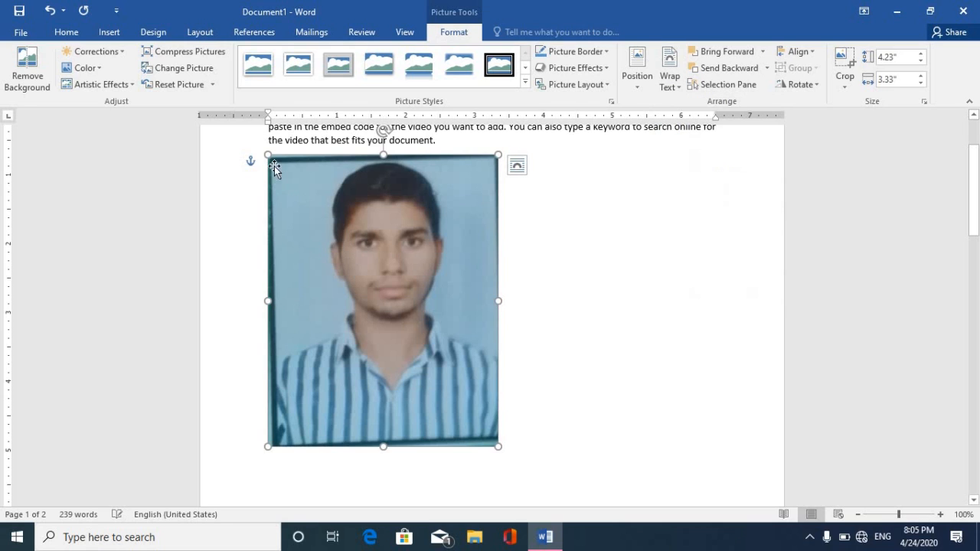
drag(268, 158, 429, 343)
drag(454, 398, 324, 250)
drag(475, 257, 429, 242)
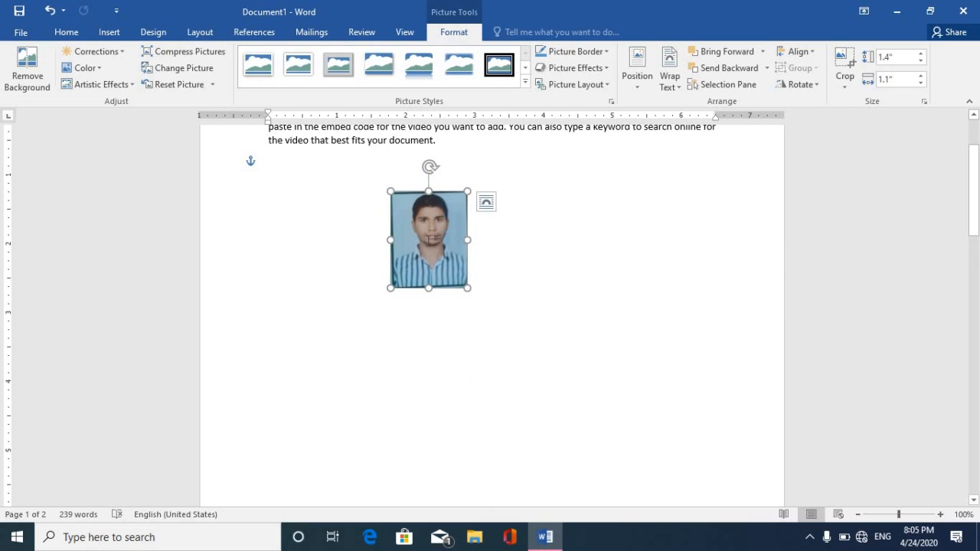
key(Delete)
click(110, 32)
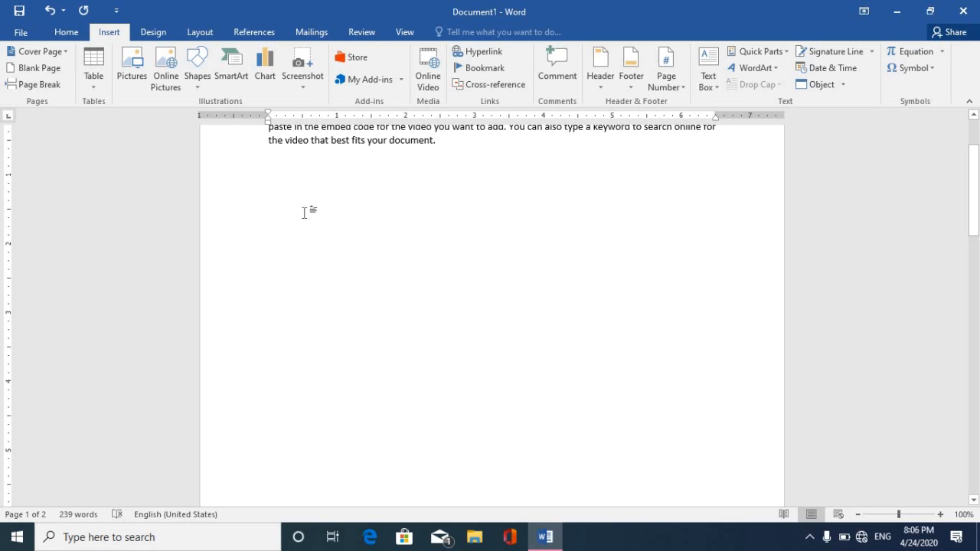
Draw a blue Heart shape, 2.6" by 3.33", below the Video paragraph.
click(200, 87)
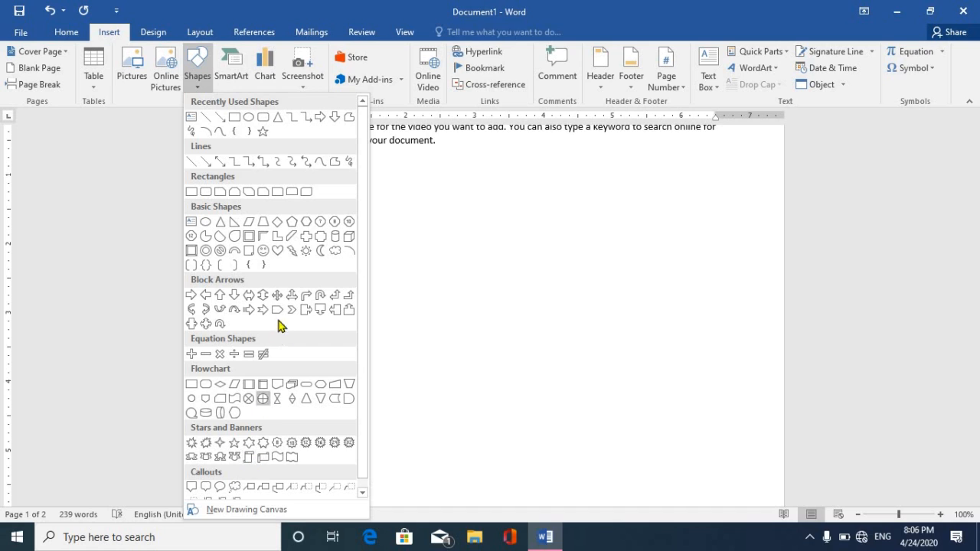
click(277, 250)
click(391, 226)
drag(544, 332, 603, 396)
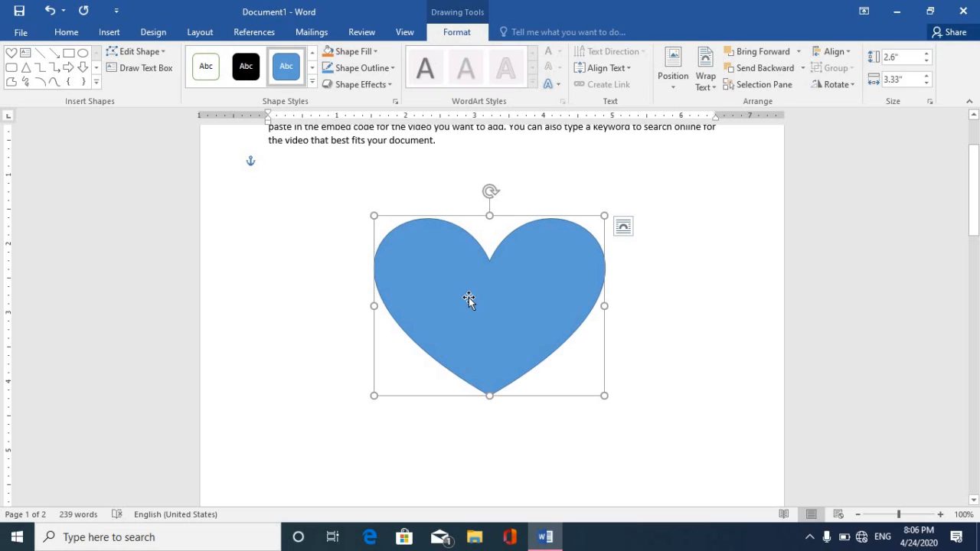
Add 'radhe krishna' to the heart, erase it, and open the Shape Fill choices.
right_click(469, 298)
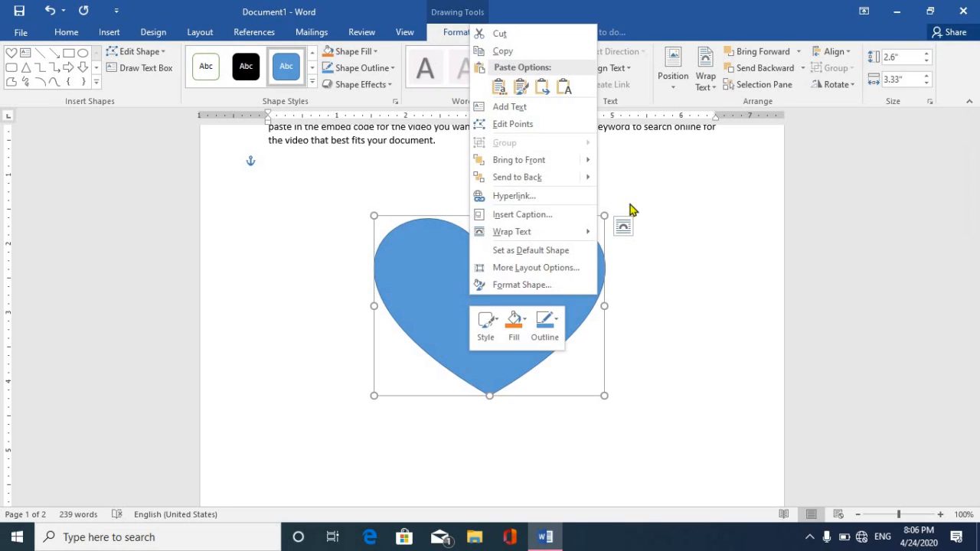
click(518, 108)
text(radhe krishn)
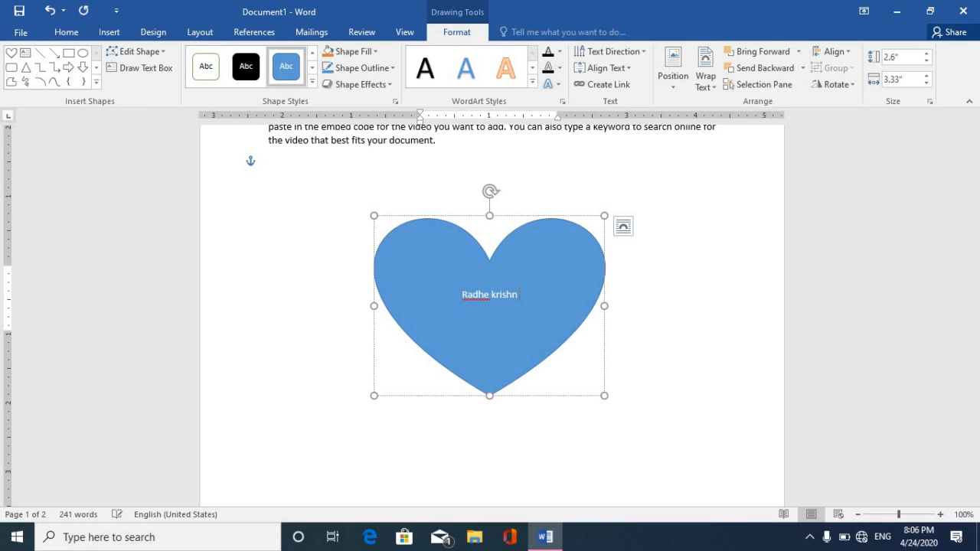
text(a)
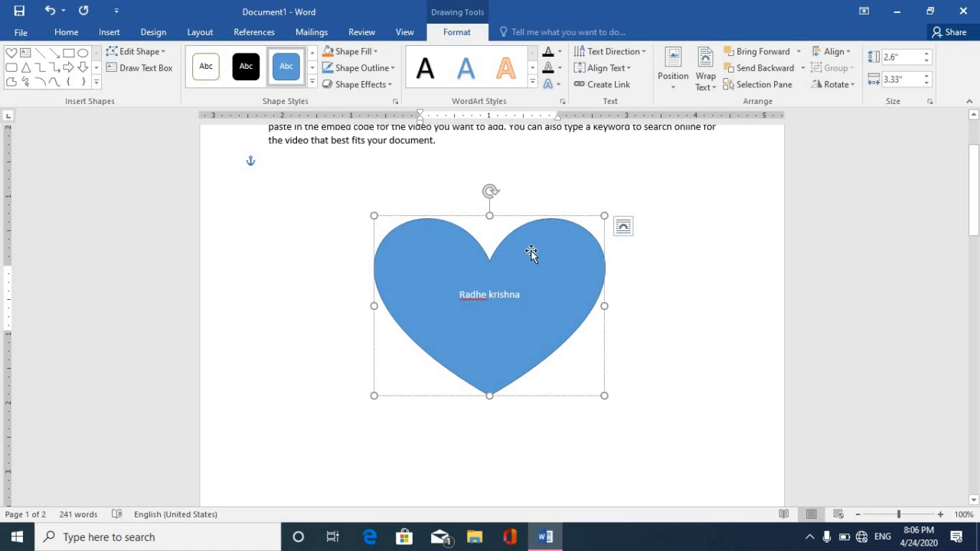
key(BackSpace)
key(BackSpace)
key(BackSpace)
key(BackSpace)
key(BackSpace)
key(BackSpace)
key(BackSpace)
key(BackSpace)
key(BackSpace)
key(BackSpace)
key(BackSpace)
key(BackSpace)
key(BackSpace)
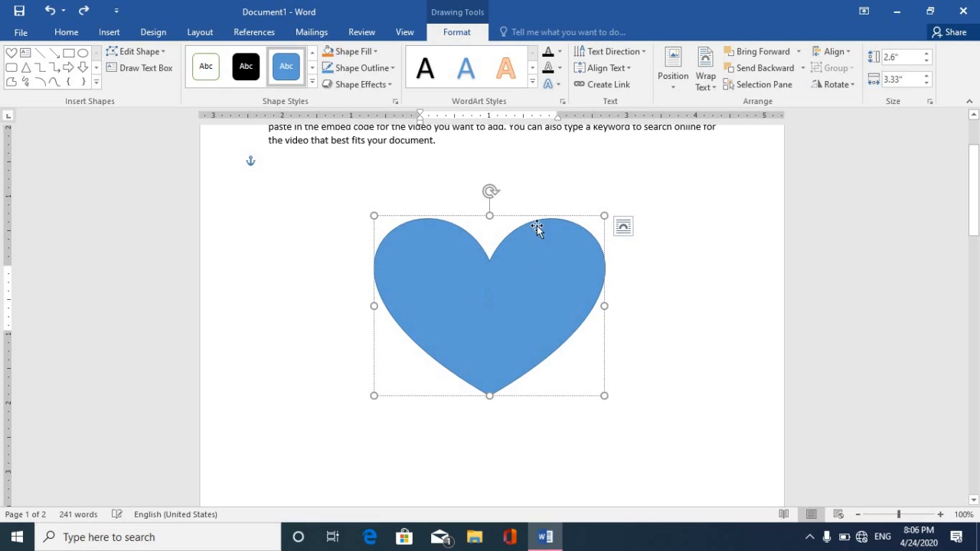
key(Escape)
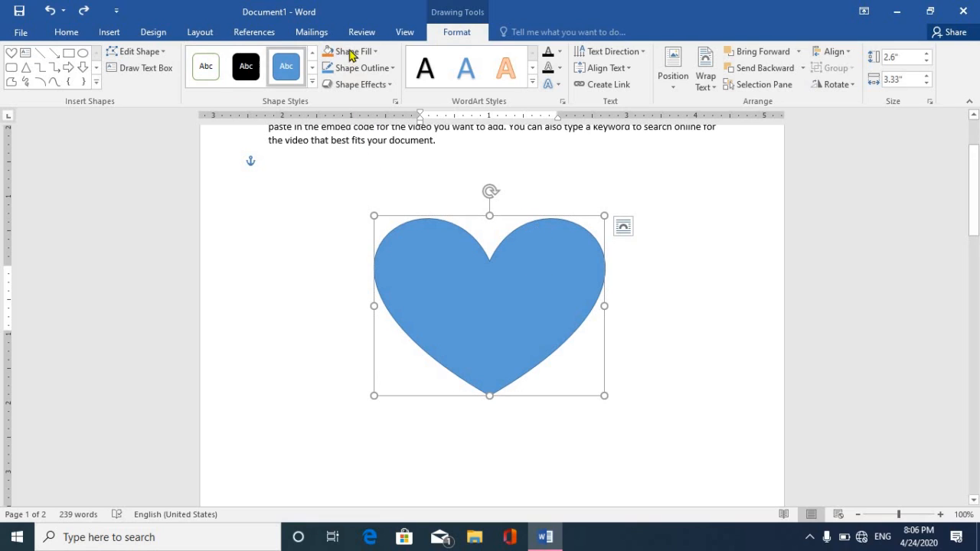
click(374, 54)
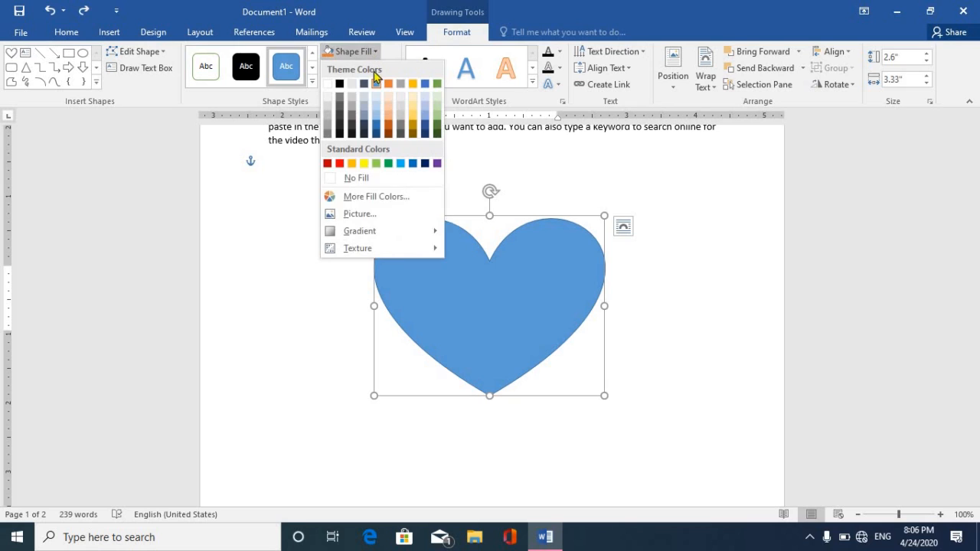
Fill the heart shape with the local SNAP photo and bring up its shortcut menu.
click(384, 216)
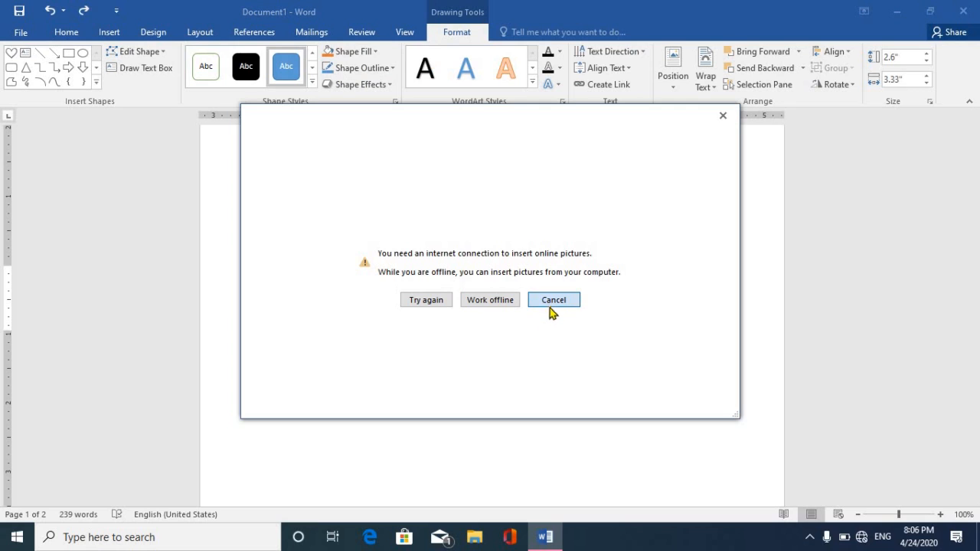
click(496, 302)
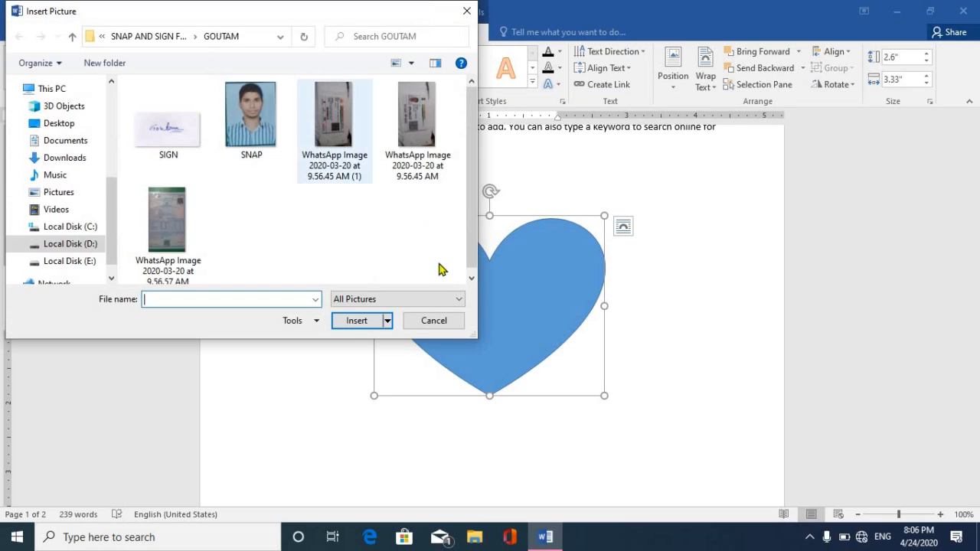
click(259, 134)
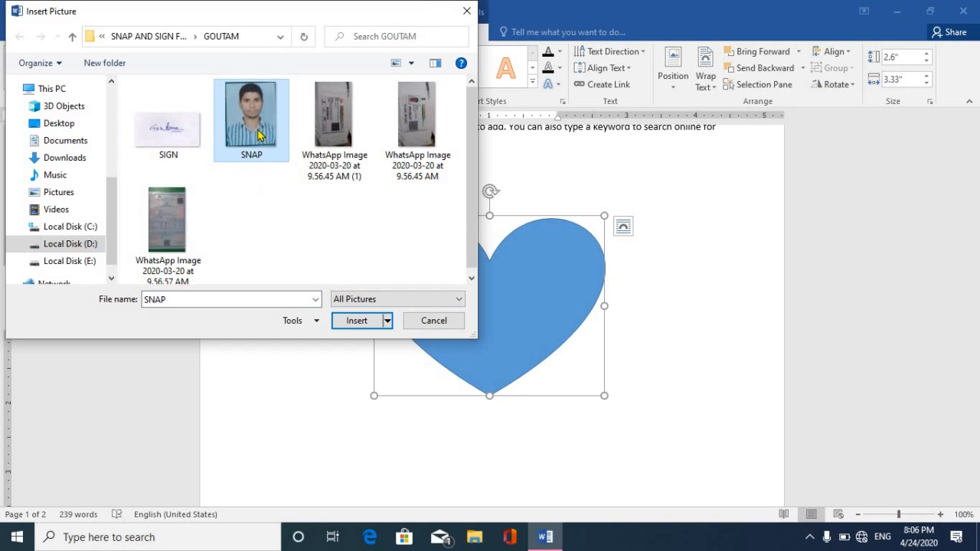
click(353, 320)
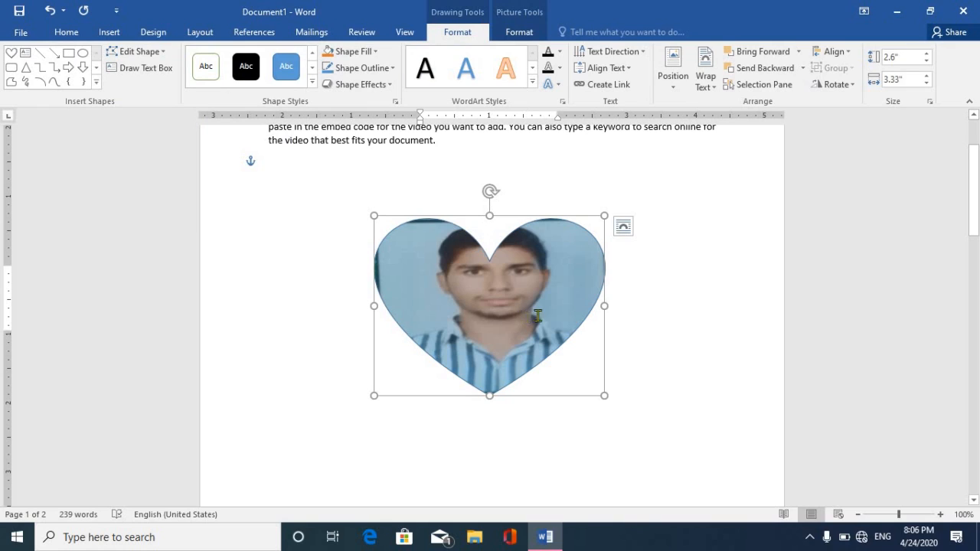
right_click(538, 290)
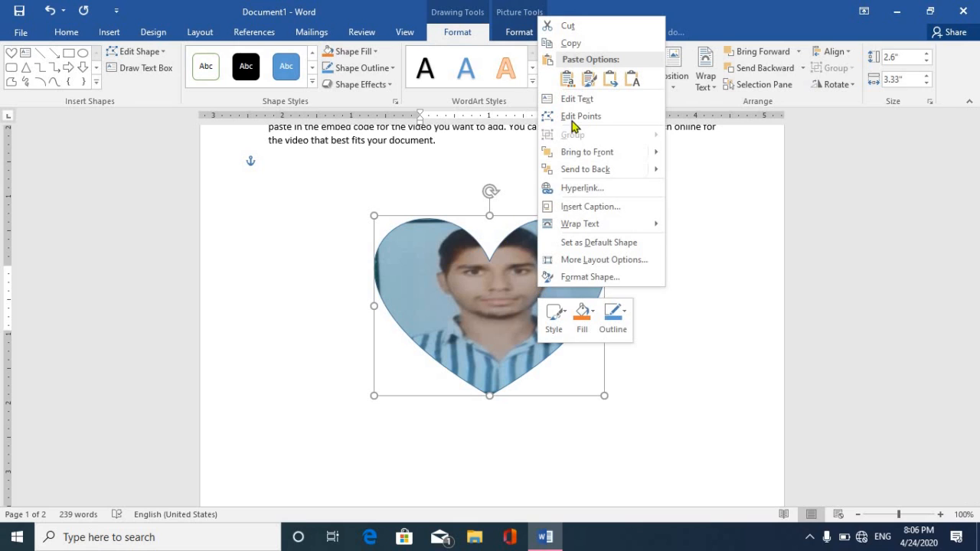
Cut the photo-filled heart, then browse SmartArt layouts from Process through Picture.
click(568, 26)
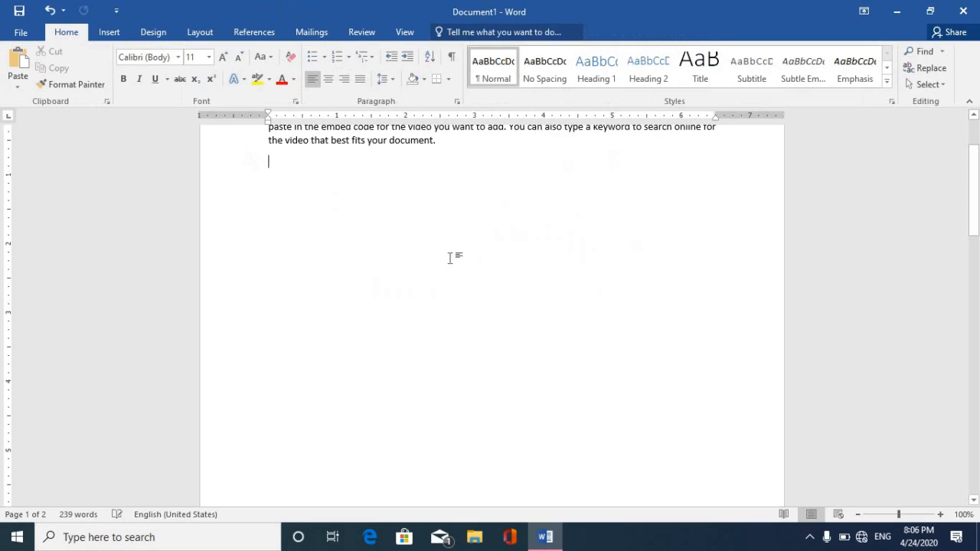
click(109, 32)
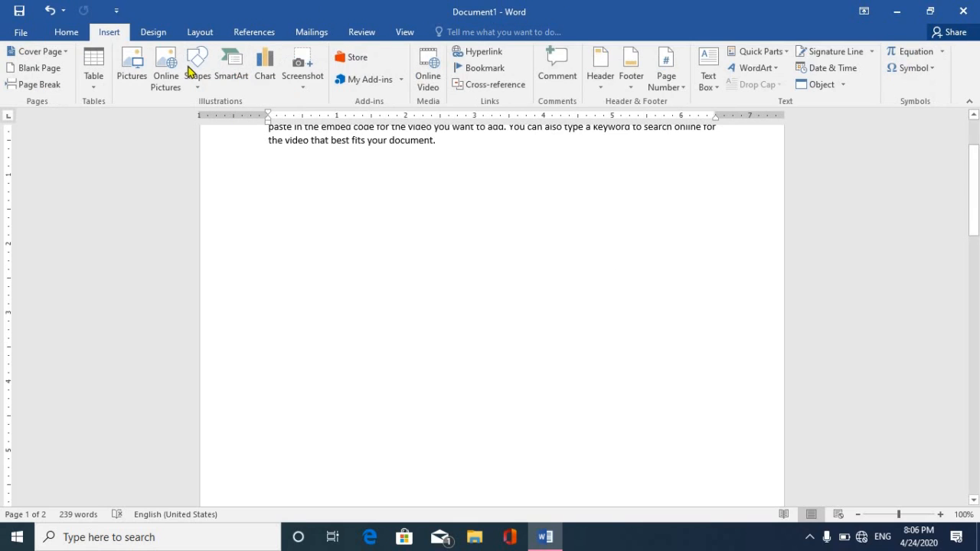
click(233, 83)
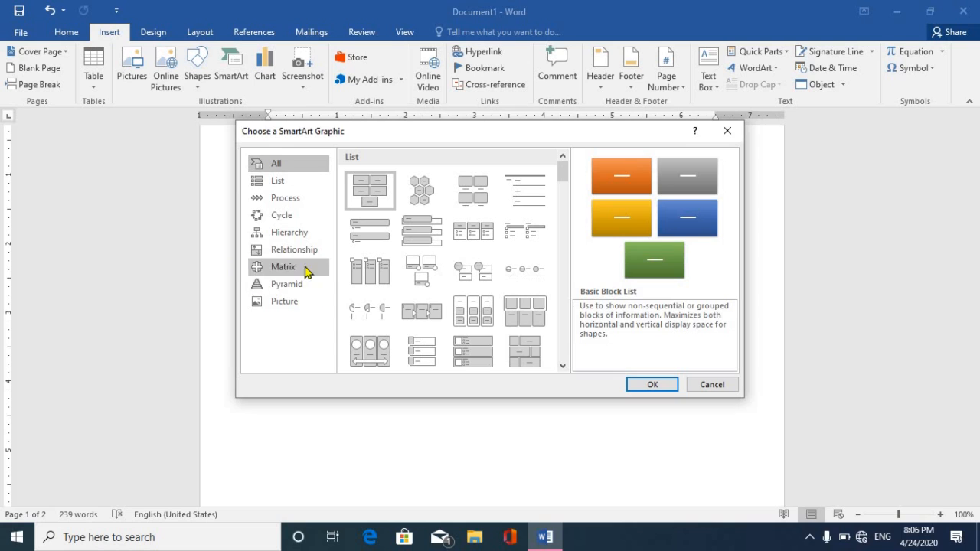
click(289, 198)
click(289, 216)
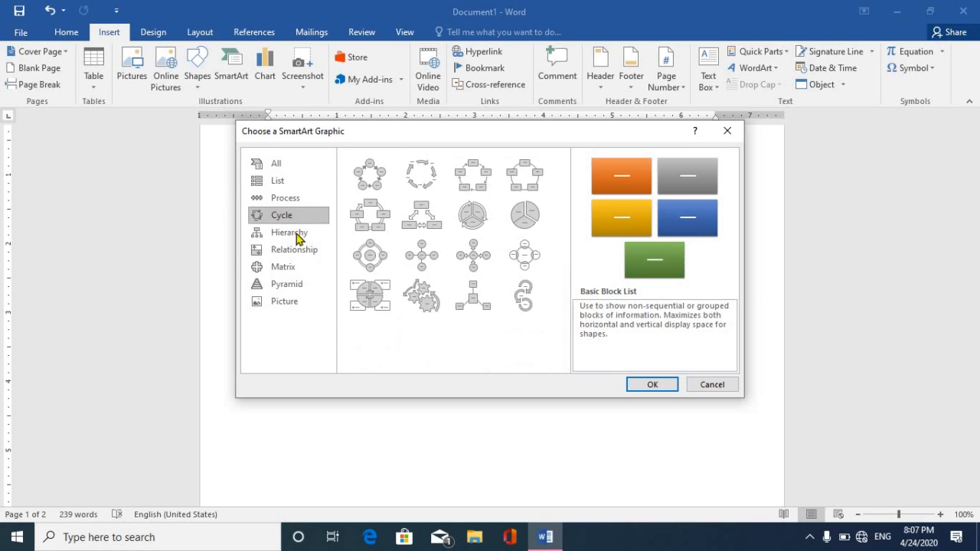
click(290, 251)
click(287, 268)
click(291, 286)
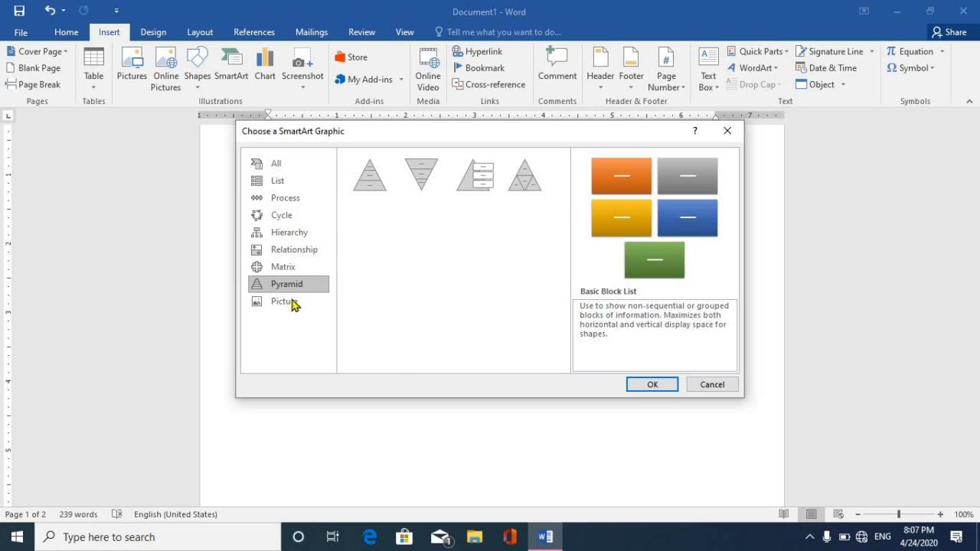
click(290, 302)
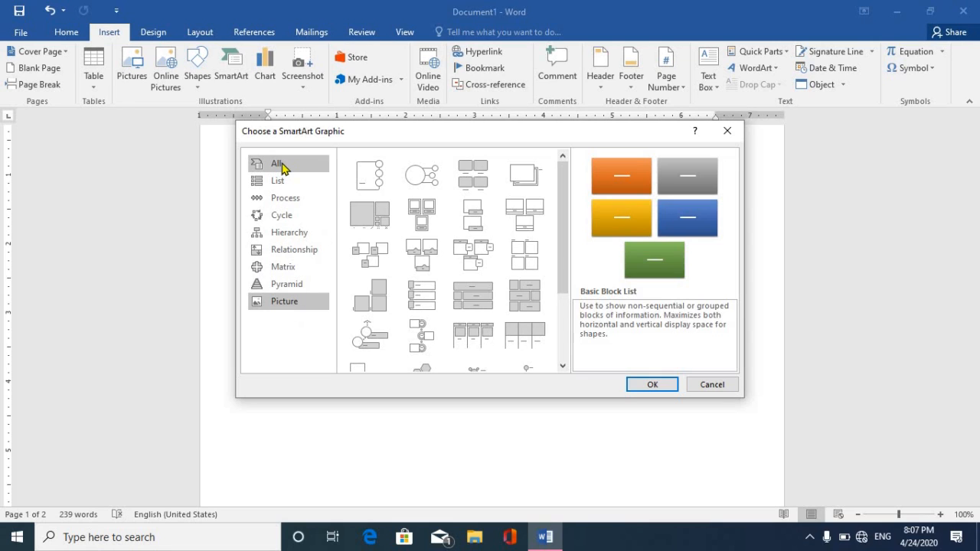
Insert the Organization Chart layout from the Hierarchy SmartArt group.
click(277, 165)
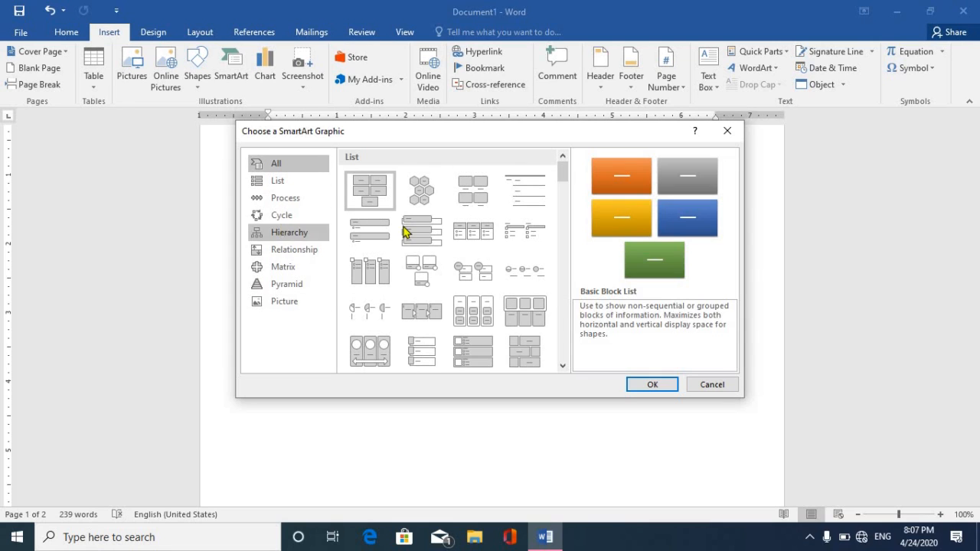
click(563, 367)
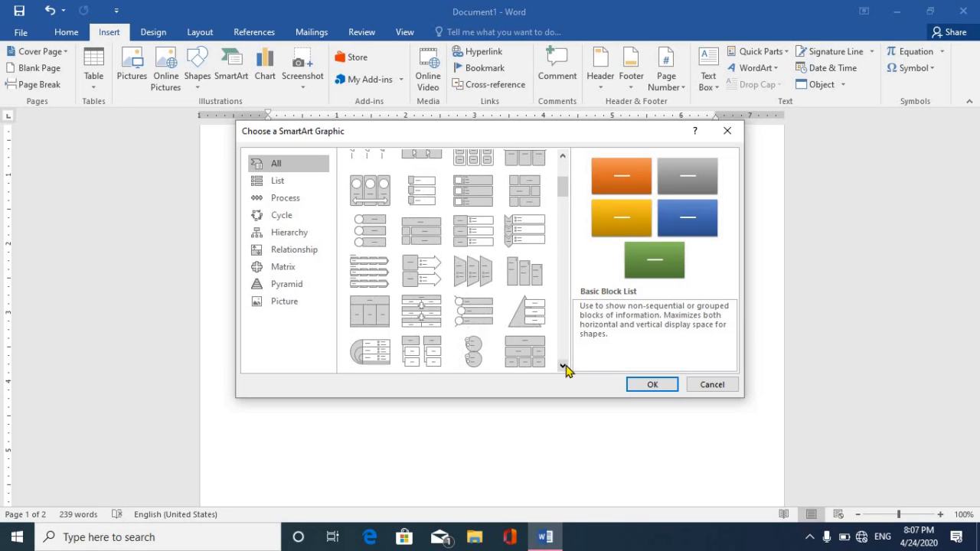
drag(566, 369, 566, 368)
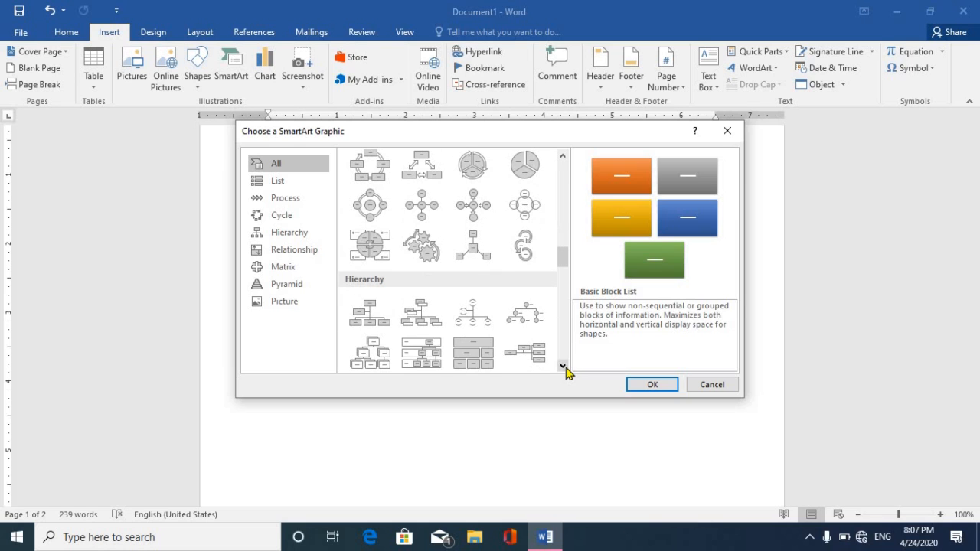
click(381, 322)
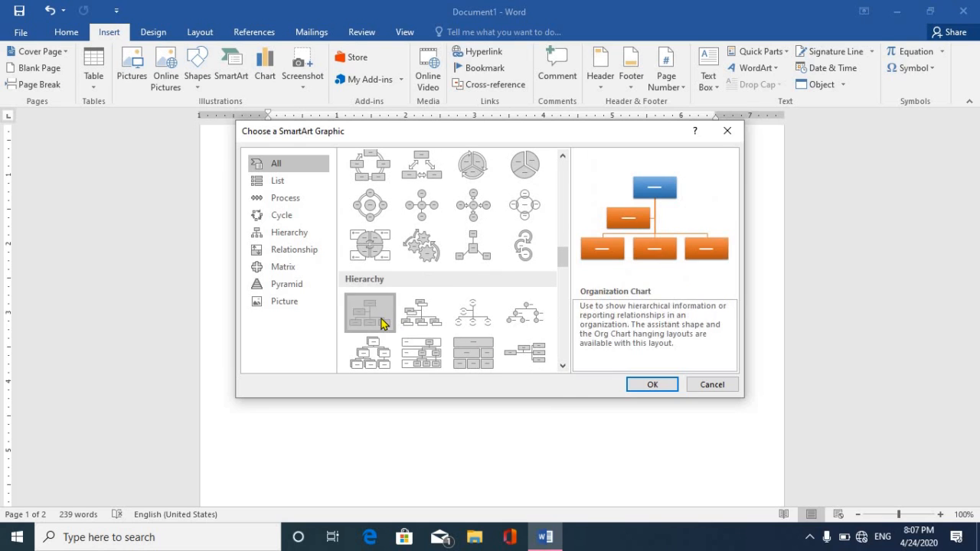
click(648, 386)
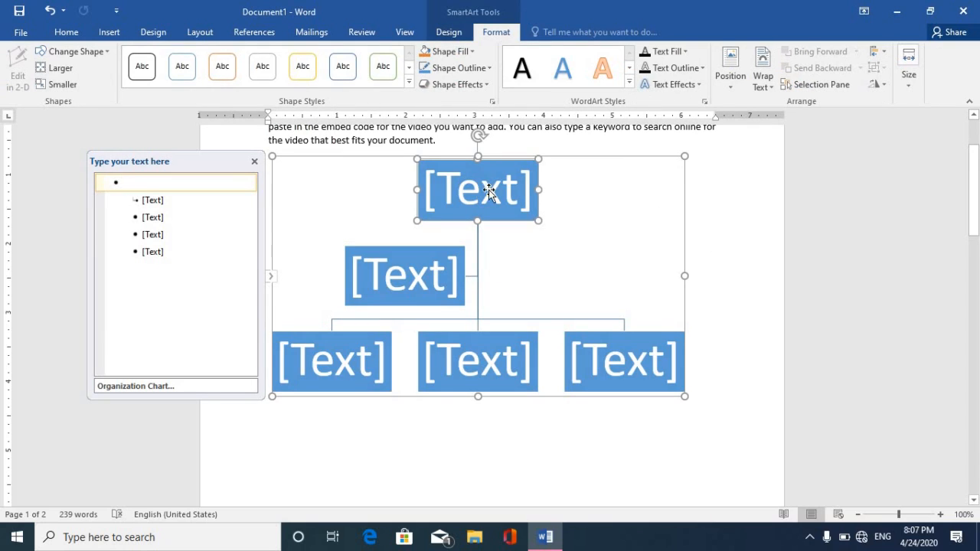
Type a person's name into the top box and another name into the assistant box.
click(486, 187)
text(a)
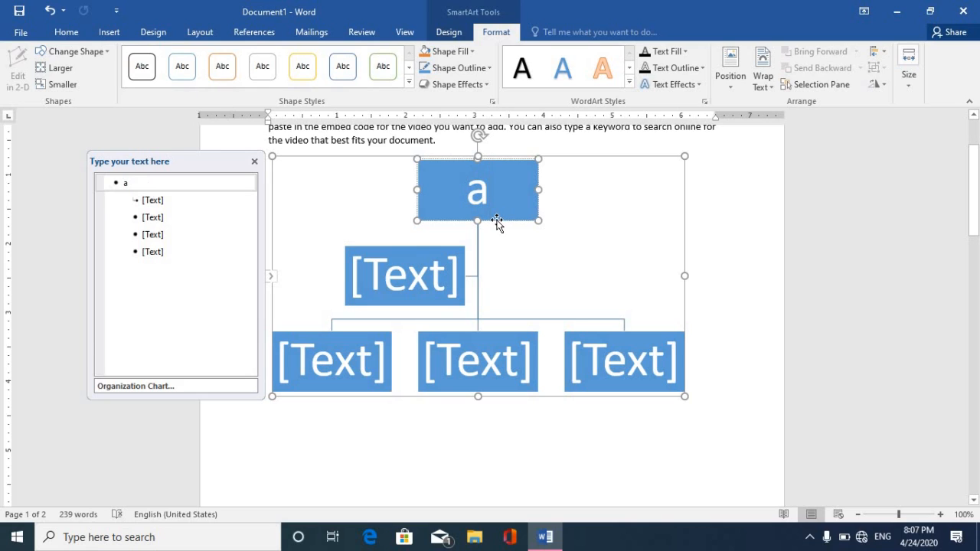
key(BackSpace)
text(Modi)
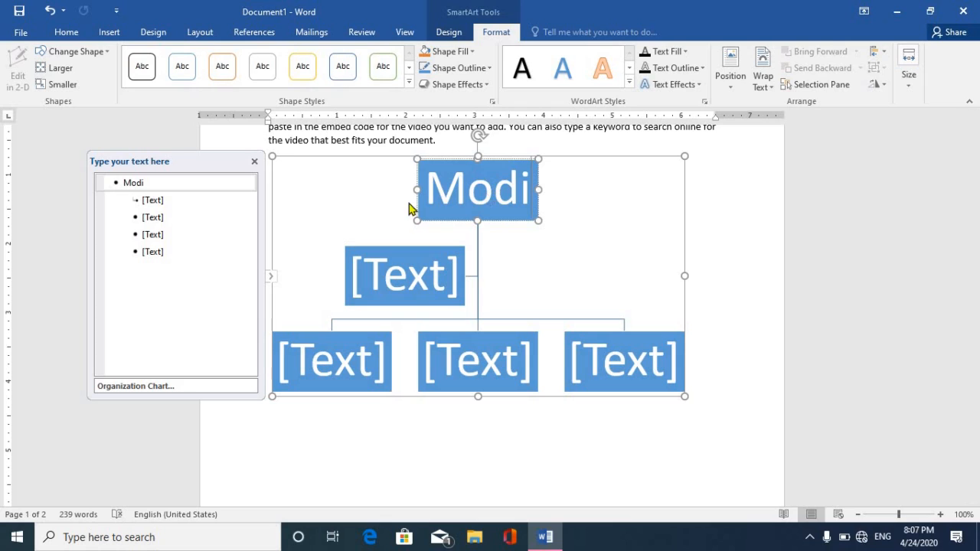
click(422, 276)
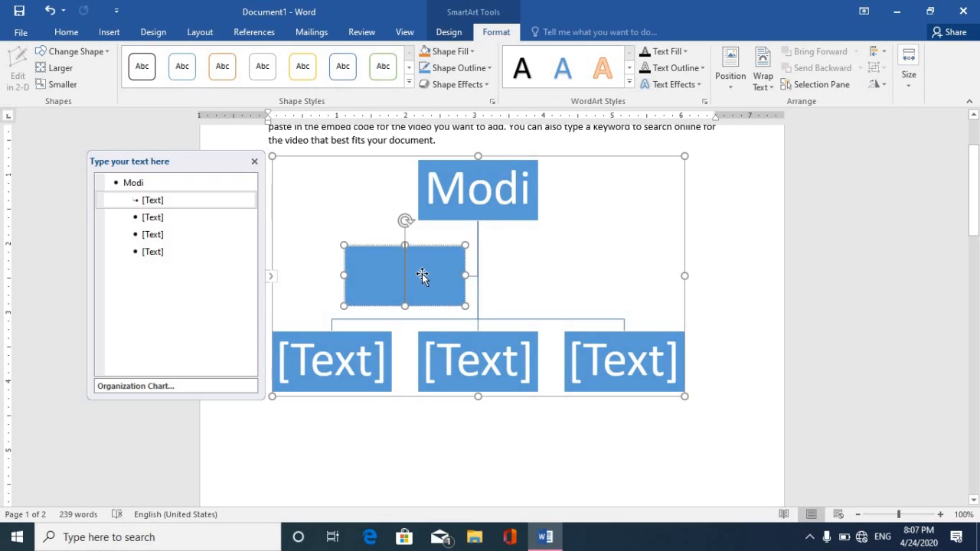
text(Amit)
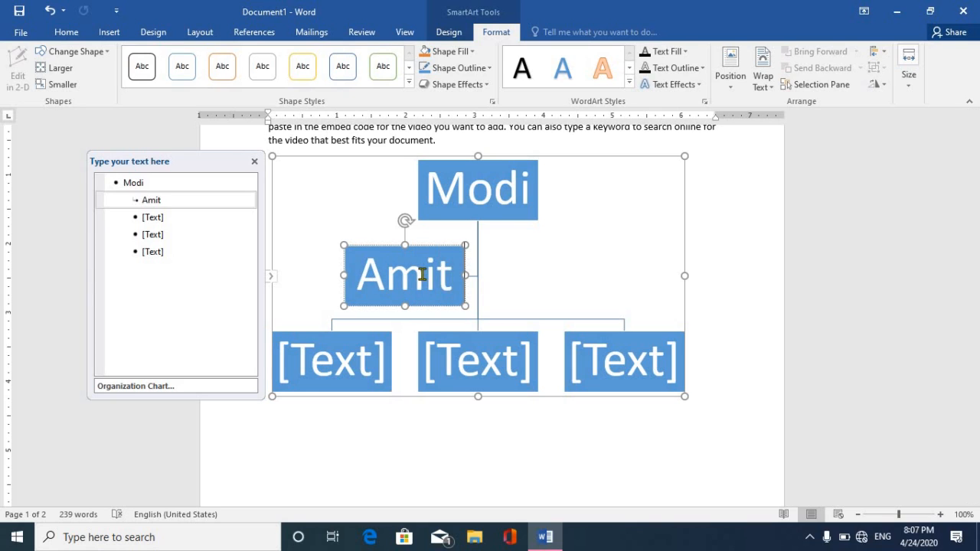
text( Shah)
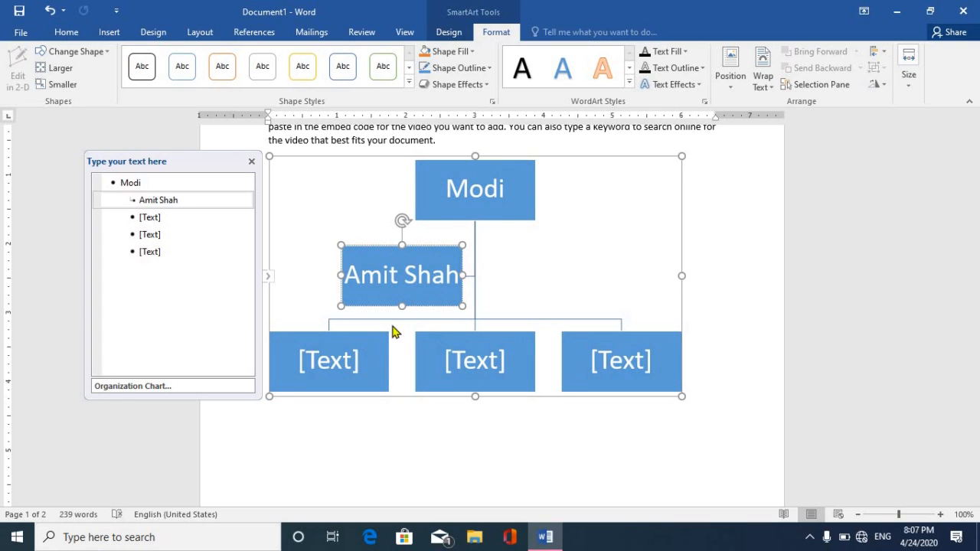
Type mr a, mr b and mr c into the left, middle and right bottom boxes.
click(330, 368)
text(mr a)
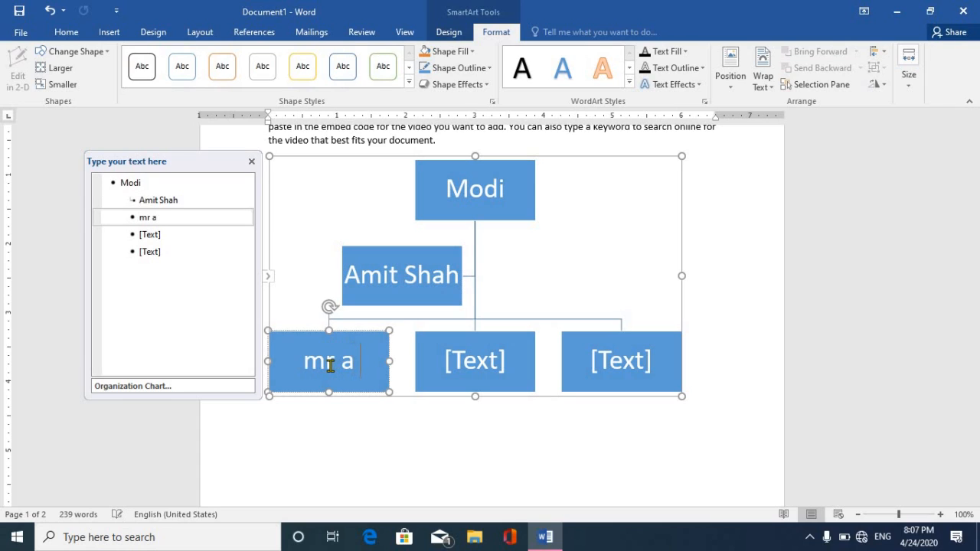
click(487, 352)
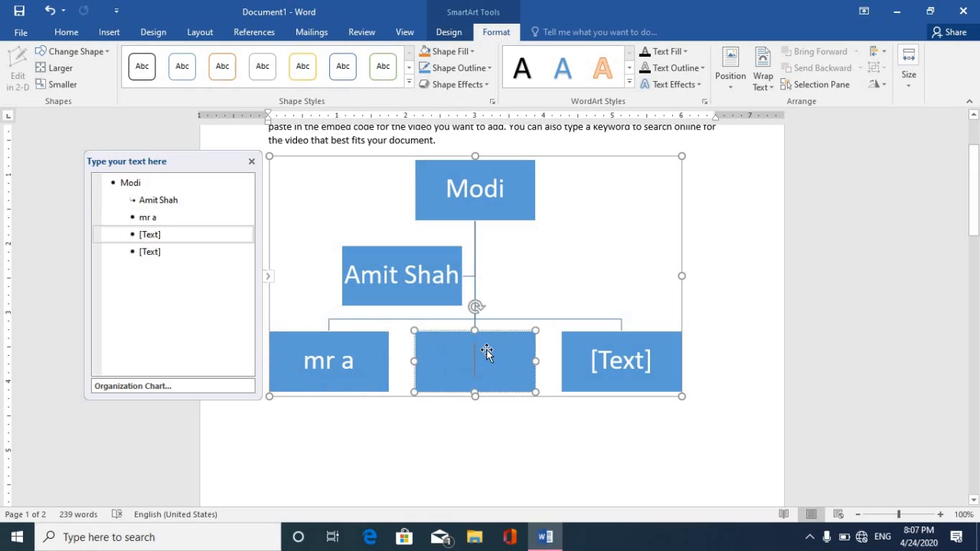
text(mr b)
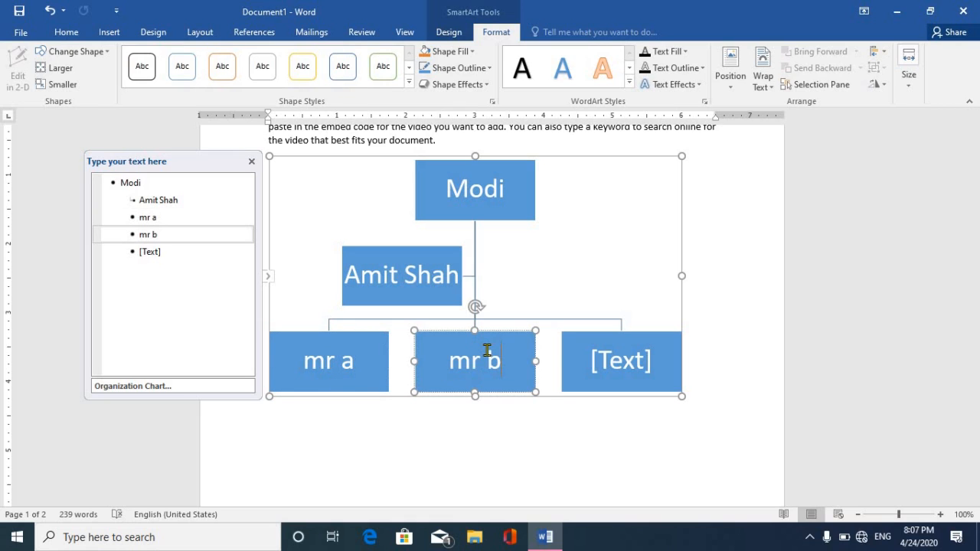
click(609, 357)
text(mr c)
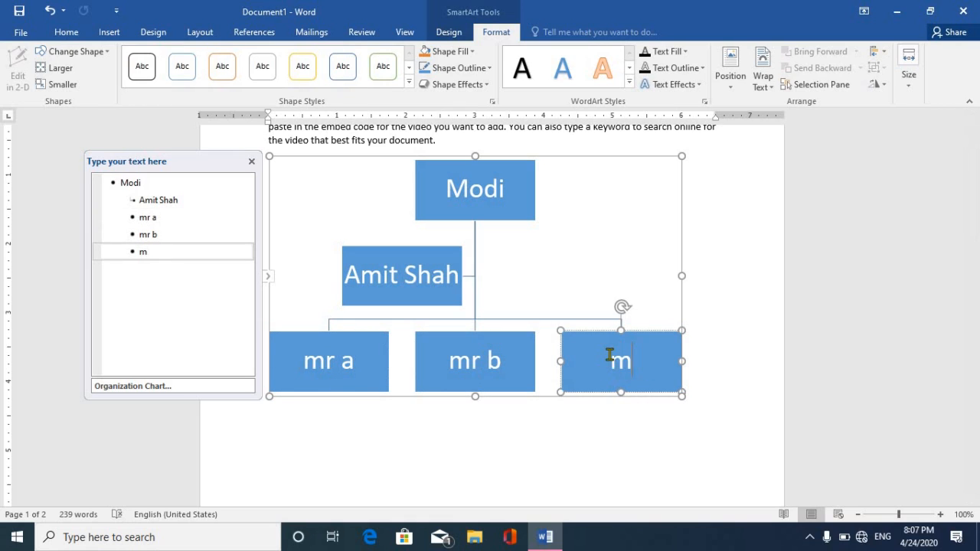
click(371, 337)
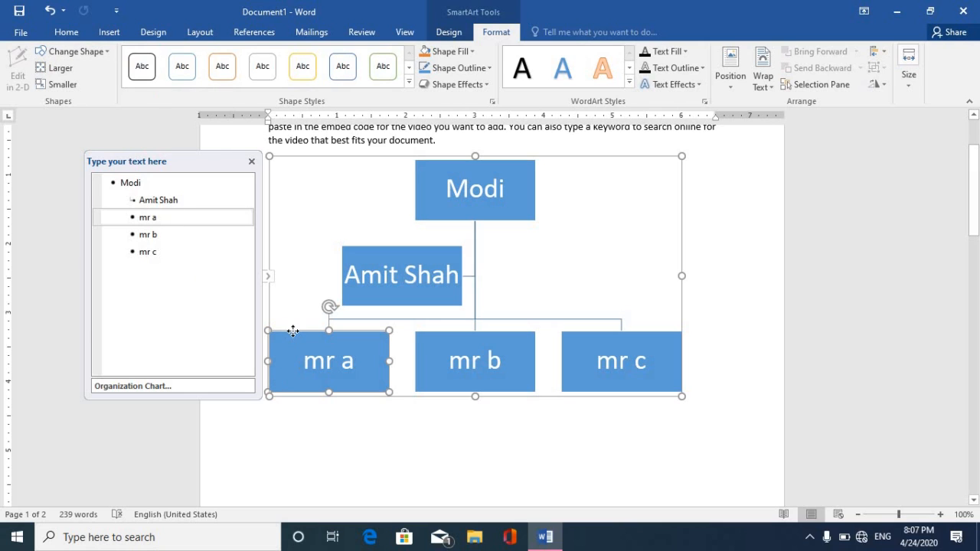
click(109, 32)
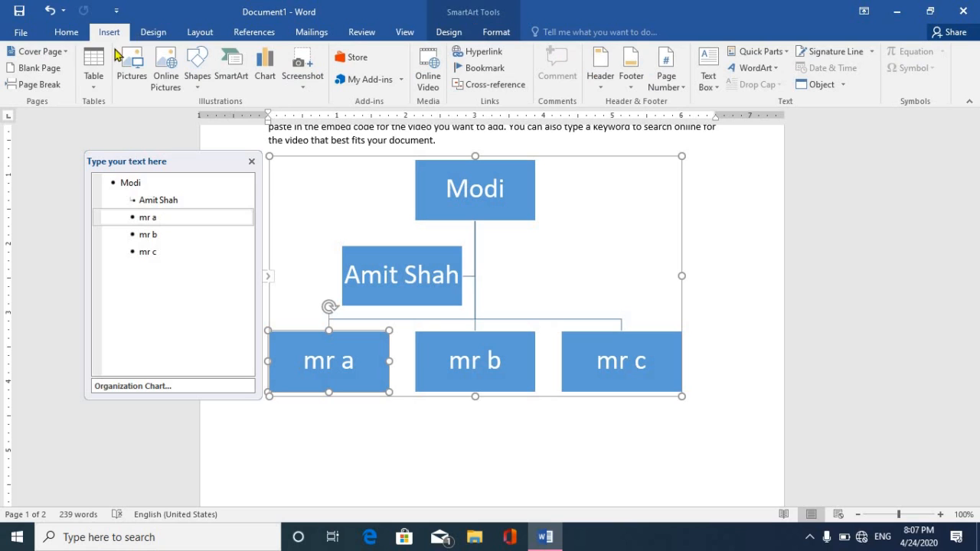
Add a new shape after mr a and label it mr e.
click(448, 32)
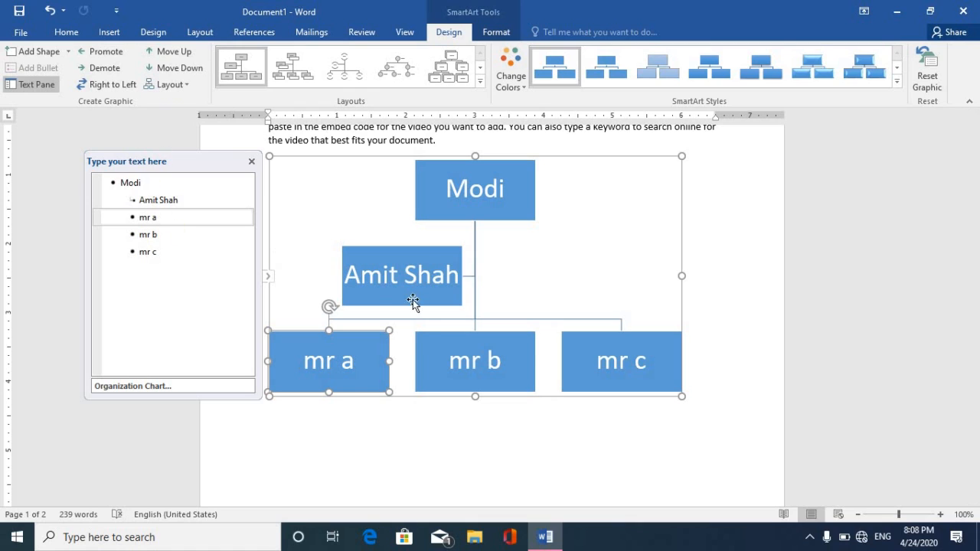
right_click(373, 332)
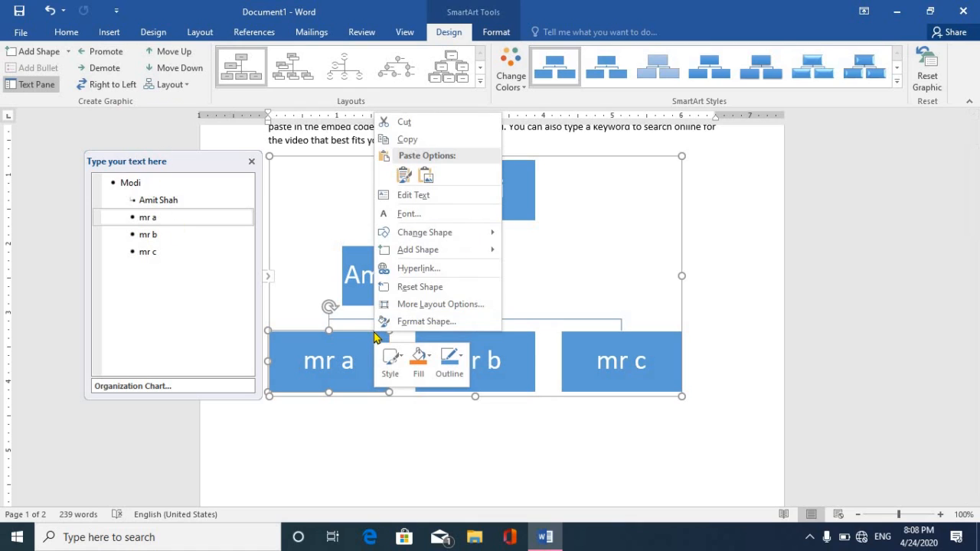
mouse_move(447, 248)
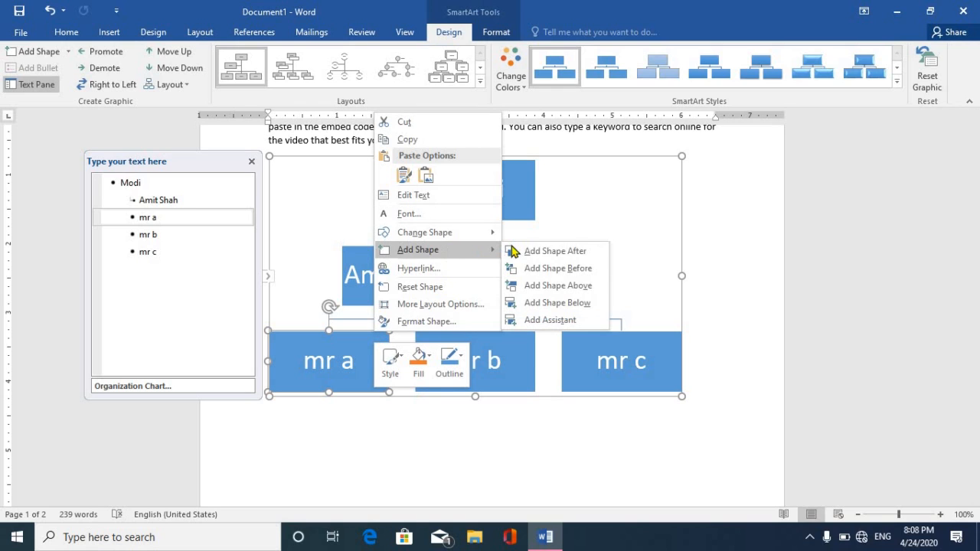
click(561, 253)
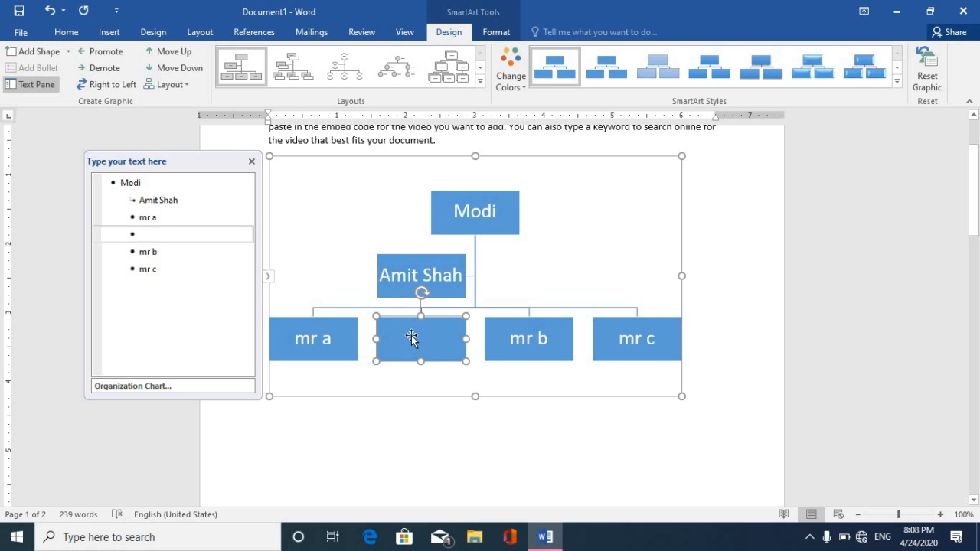
right_click(411, 338)
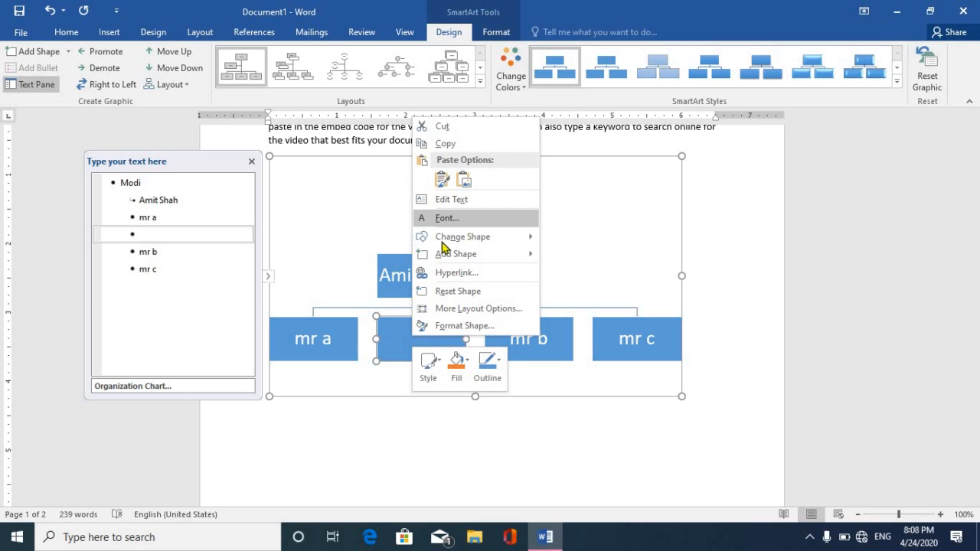
click(454, 200)
text(mr e)
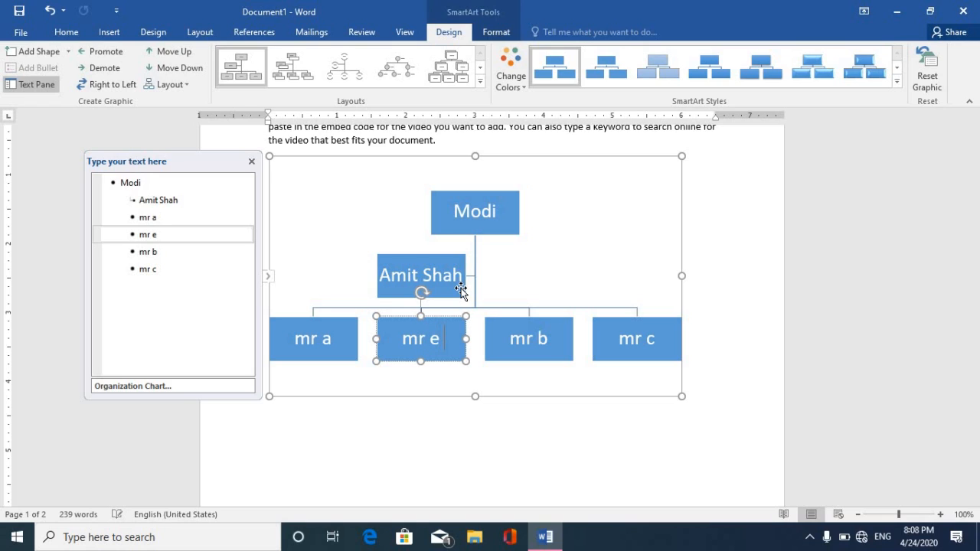
click(448, 321)
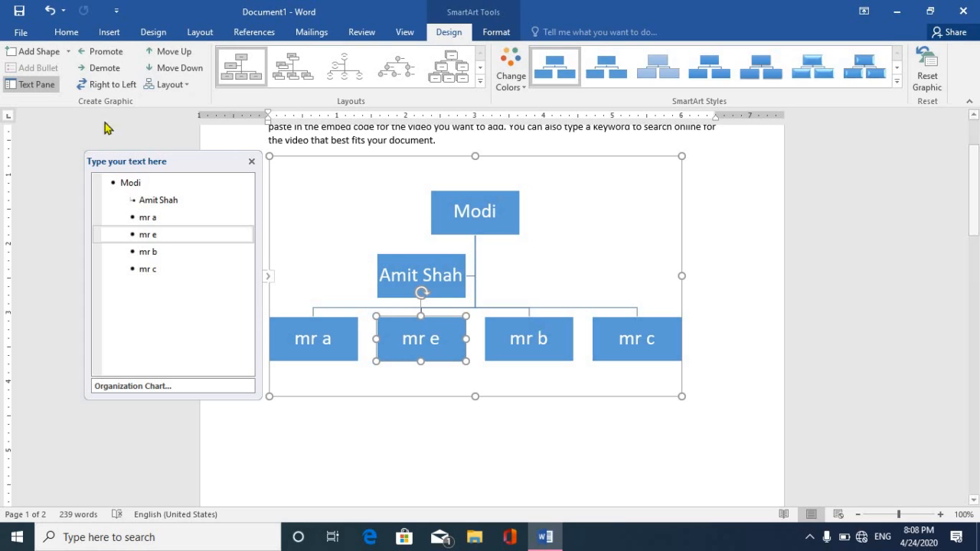
Add an assistant box under mr e and type Mr f into it.
right_click(397, 325)
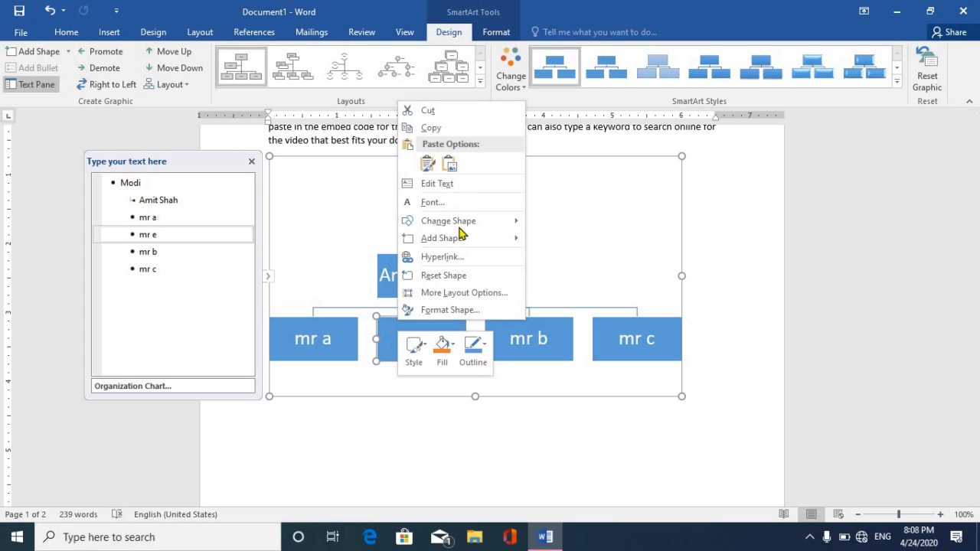
mouse_move(467, 241)
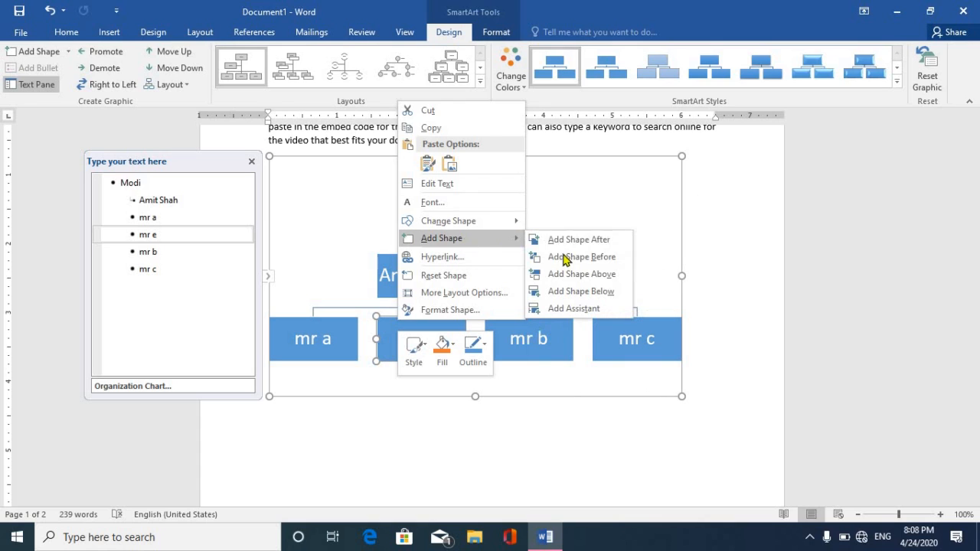
click(578, 309)
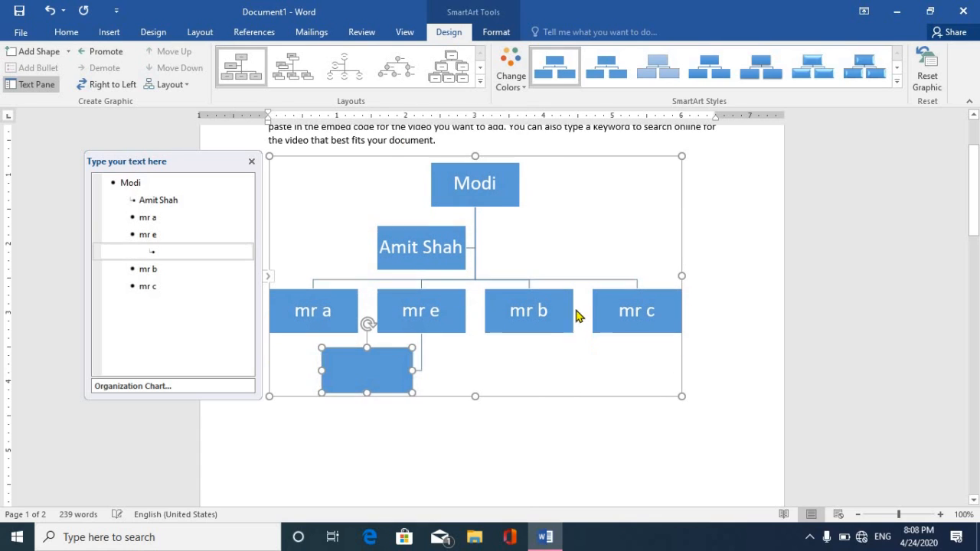
right_click(375, 376)
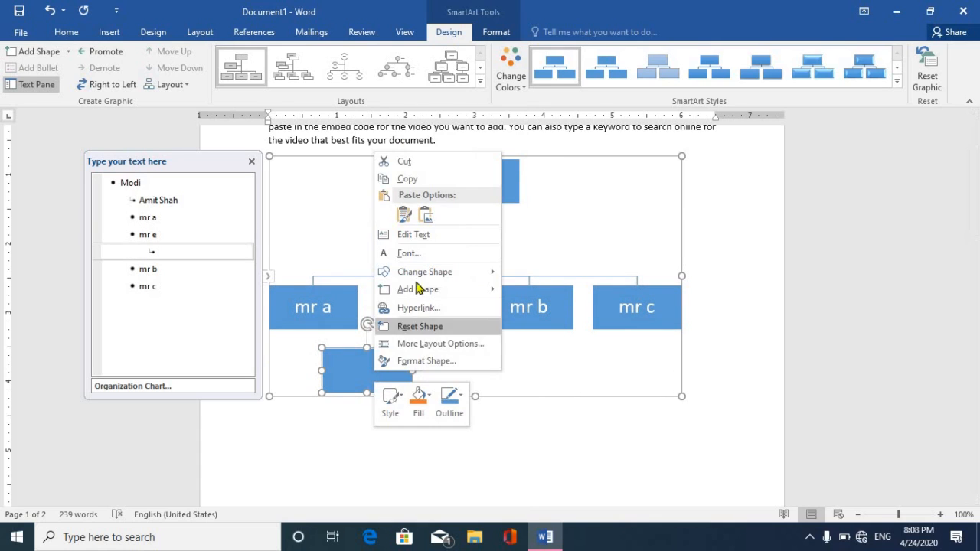
click(424, 234)
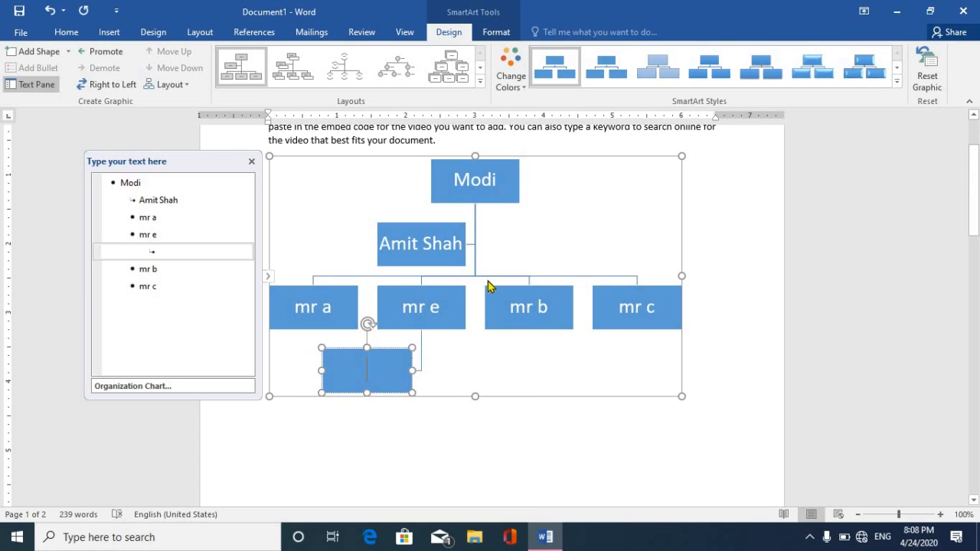
text(M)
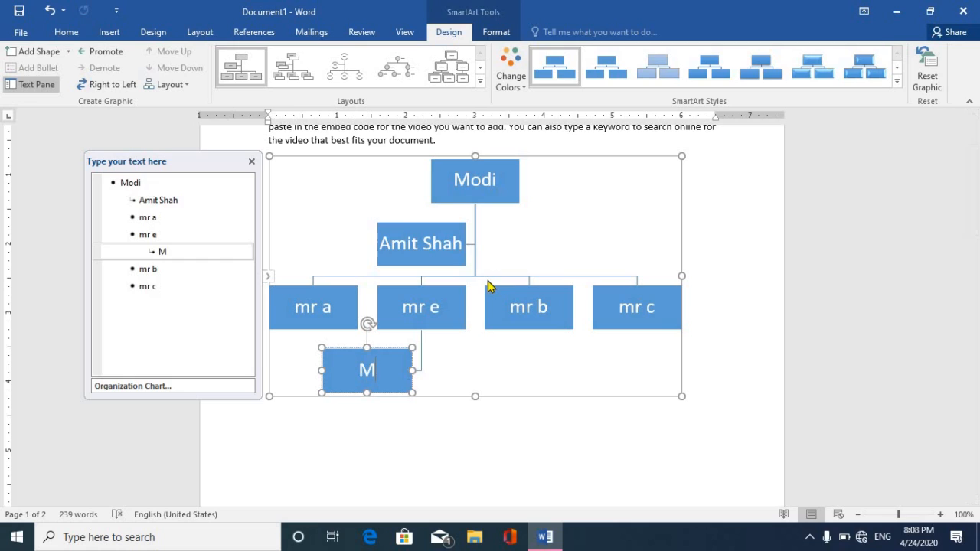
text(r f)
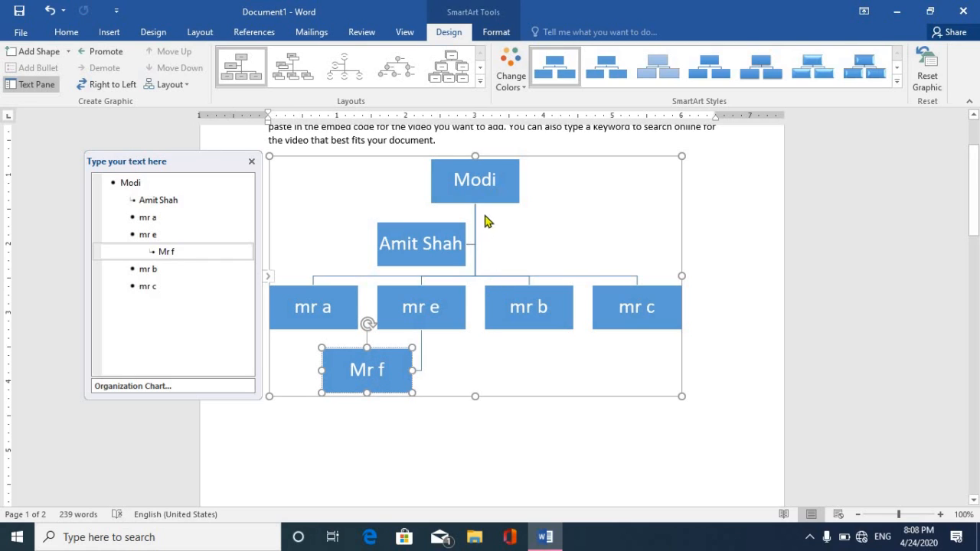
Apply the 3-D Brick Scene SmartArt style and the first Colorful colour scheme to the org chart.
click(499, 168)
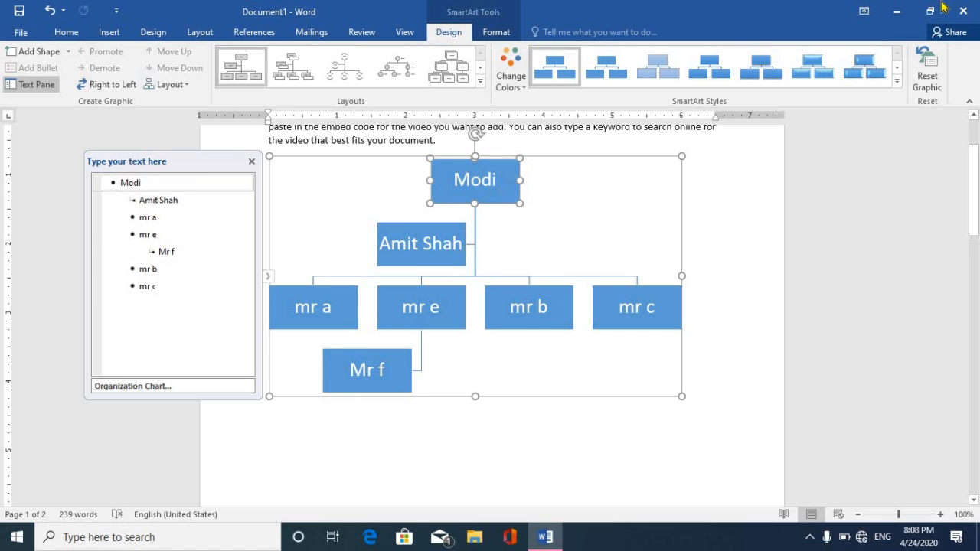
click(896, 81)
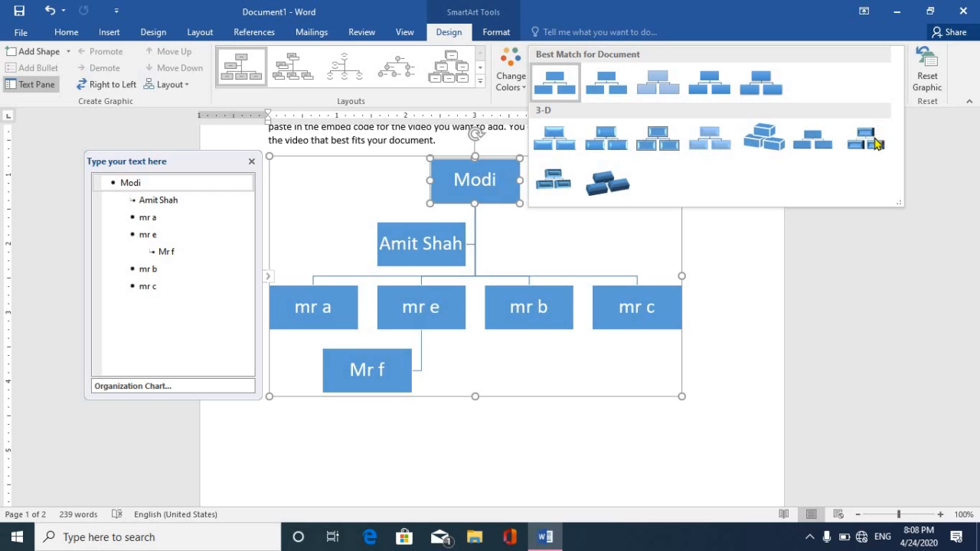
click(784, 151)
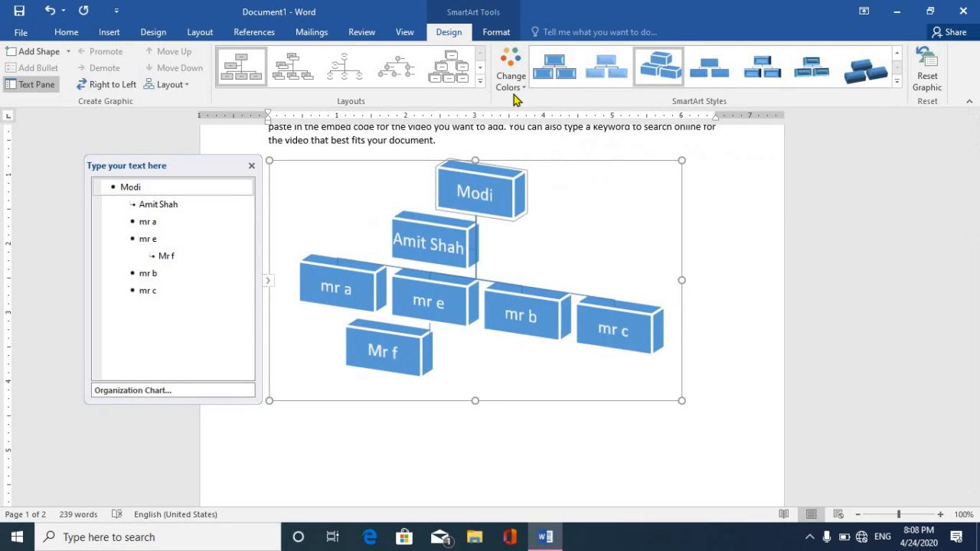
click(514, 92)
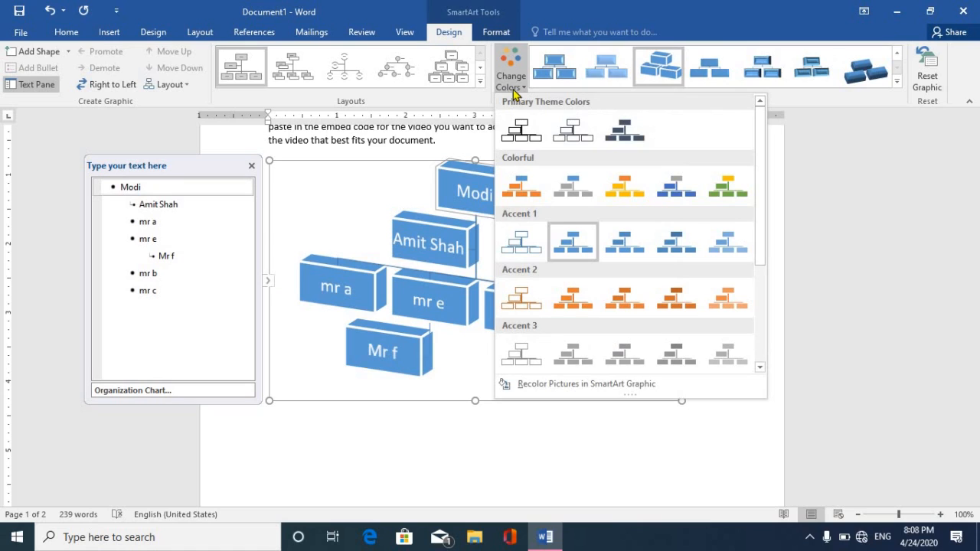
click(529, 193)
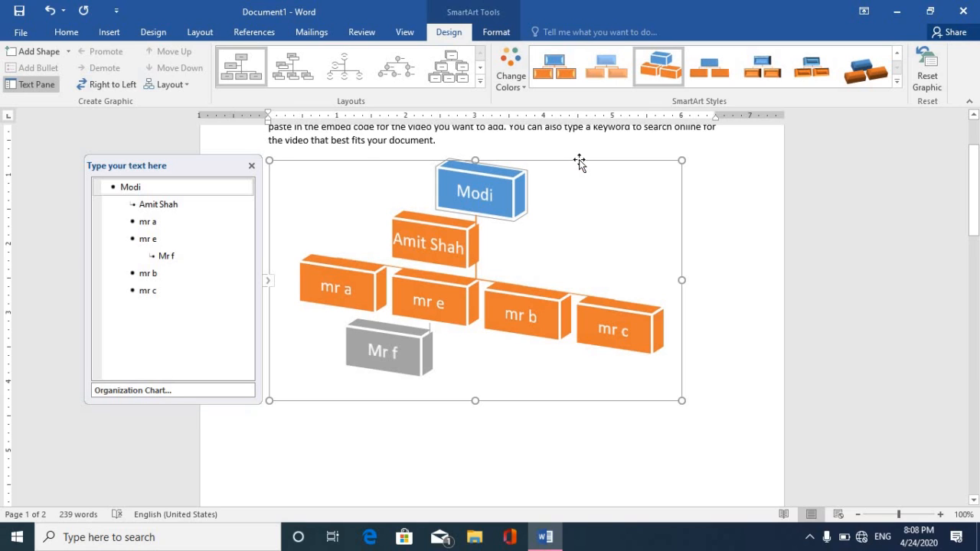
Cut the entire Organization Chart SmartArt from the document.
right_click(578, 159)
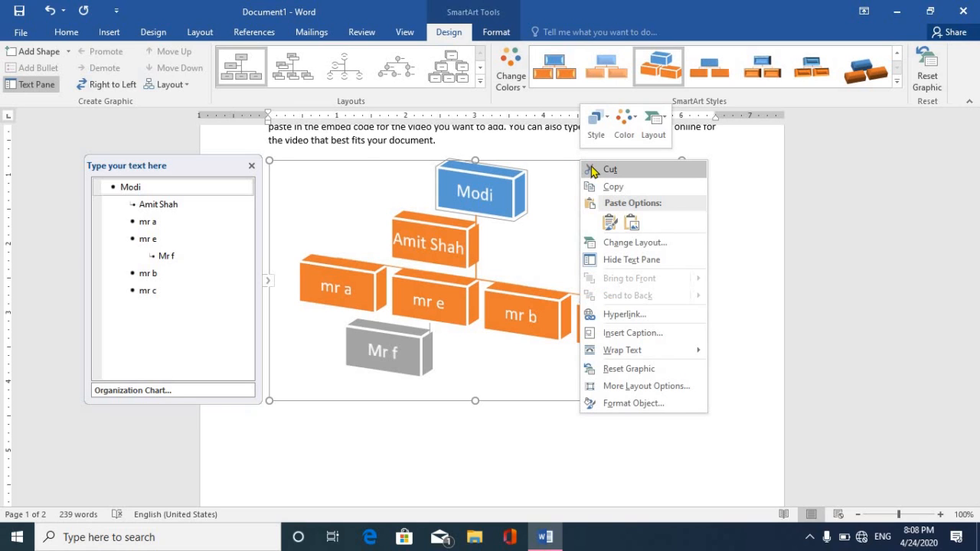
click(605, 170)
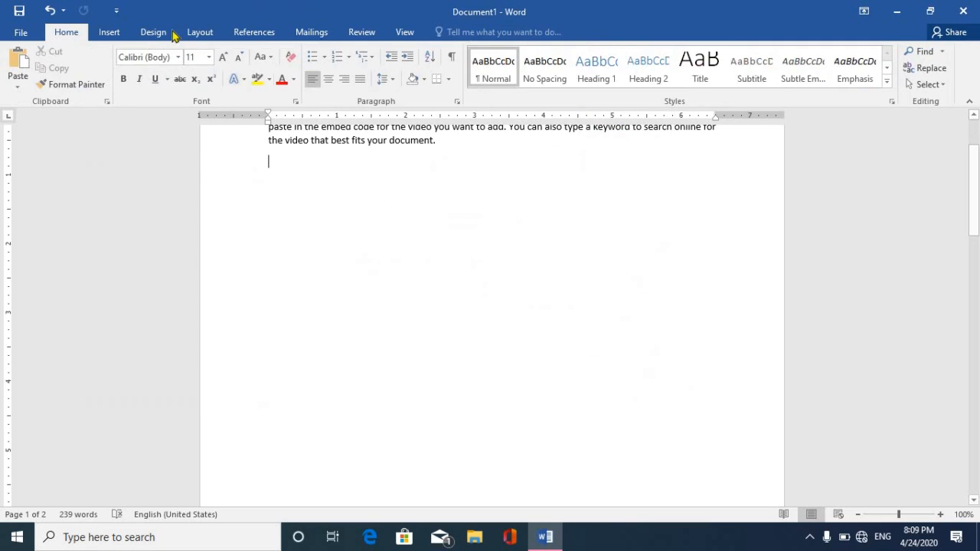
click(112, 36)
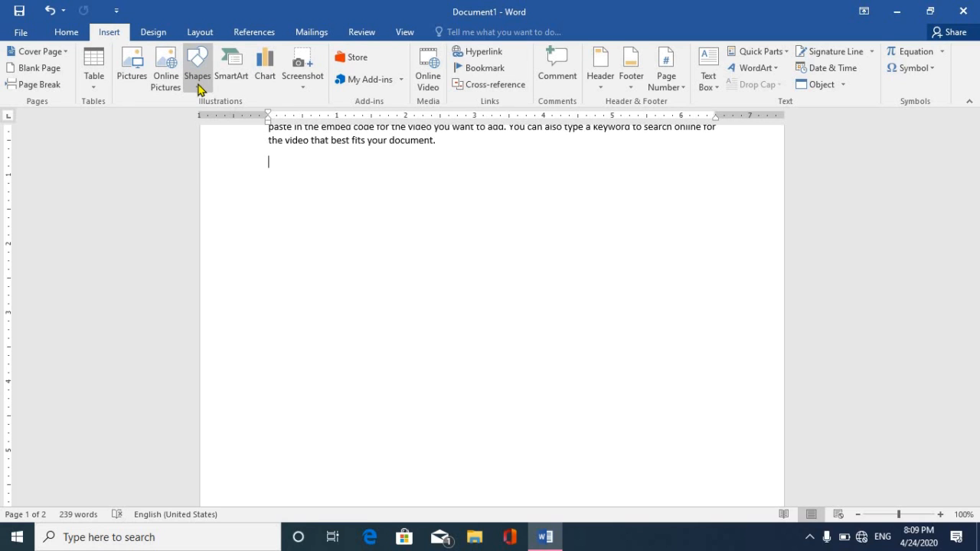
Insert a Column > Clustered Column chart with sample data below the Video paragraph.
click(267, 78)
mouse_move(540, 225)
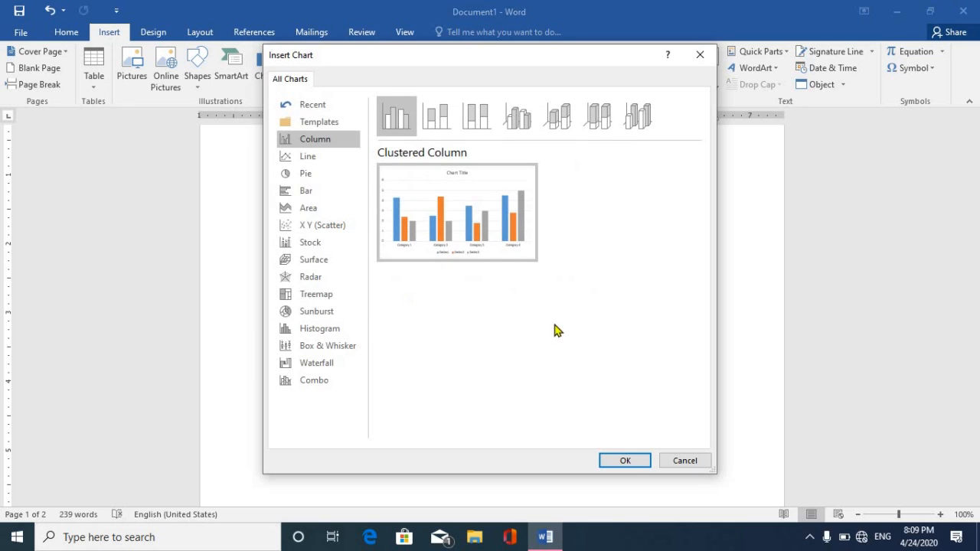
click(619, 462)
click(621, 462)
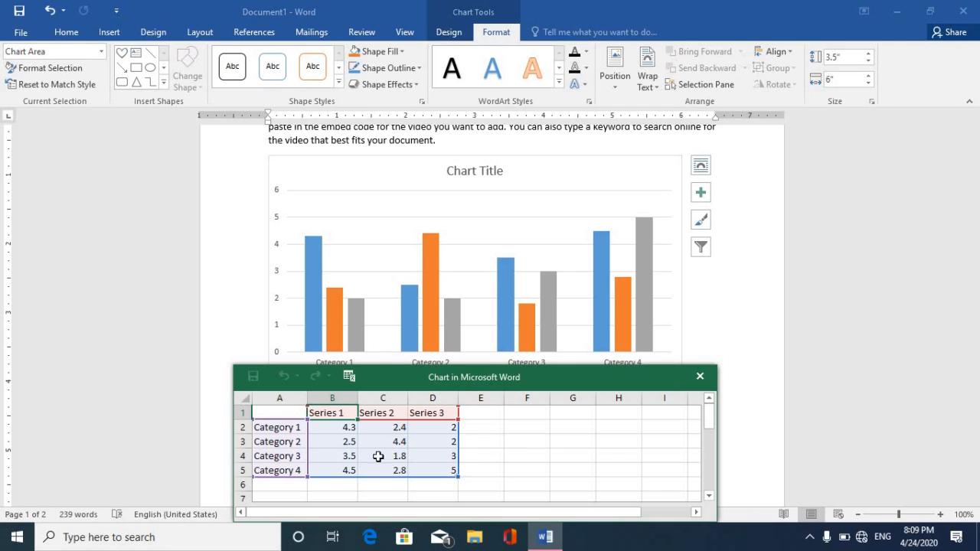
Delete the Series 3 and Series 2 columns from the chart data sheet.
click(437, 440)
drag(436, 412, 439, 472)
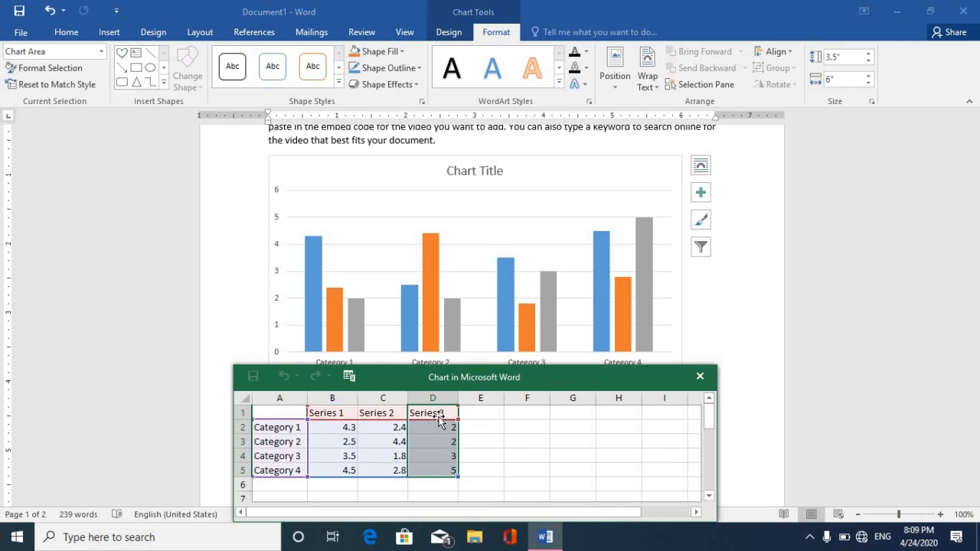
right_click(442, 454)
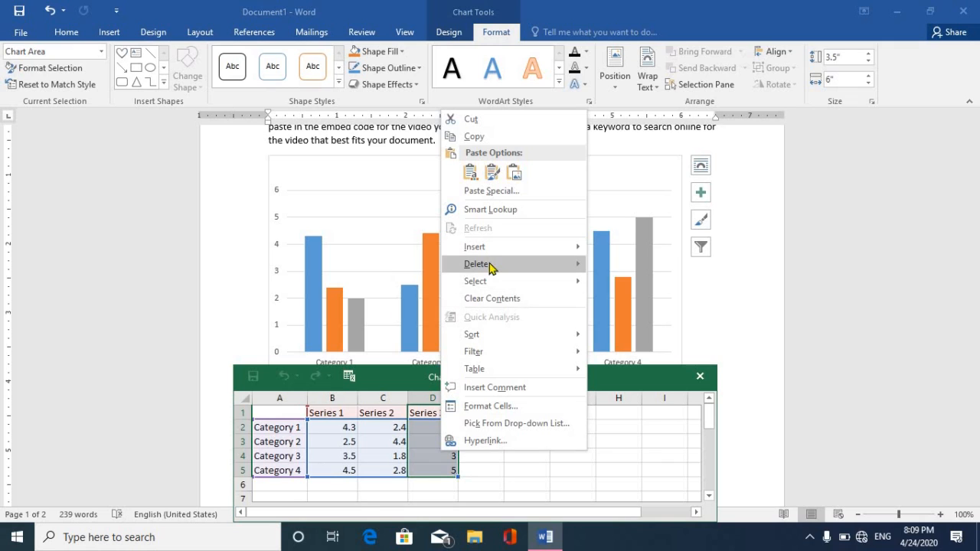
mouse_move(495, 265)
click(617, 268)
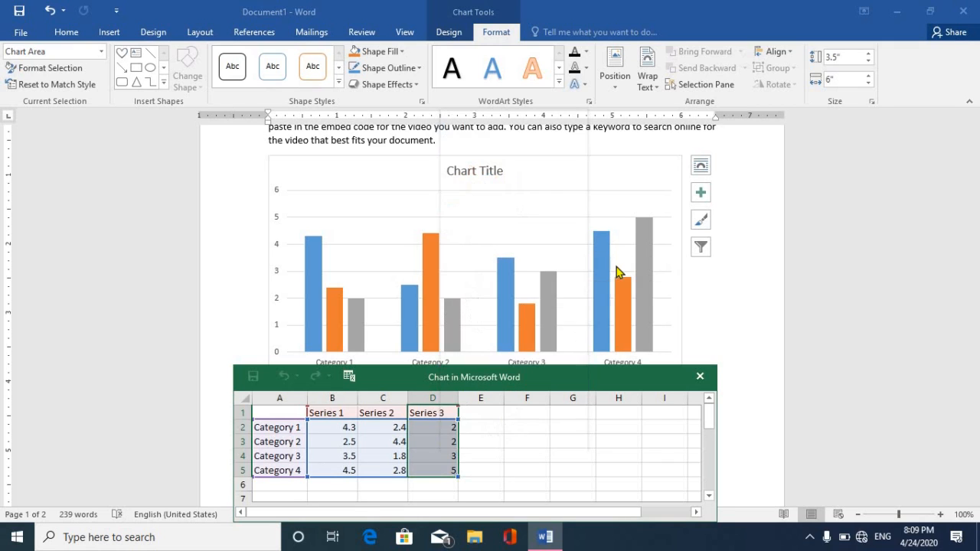
drag(389, 416, 388, 466)
right_click(393, 468)
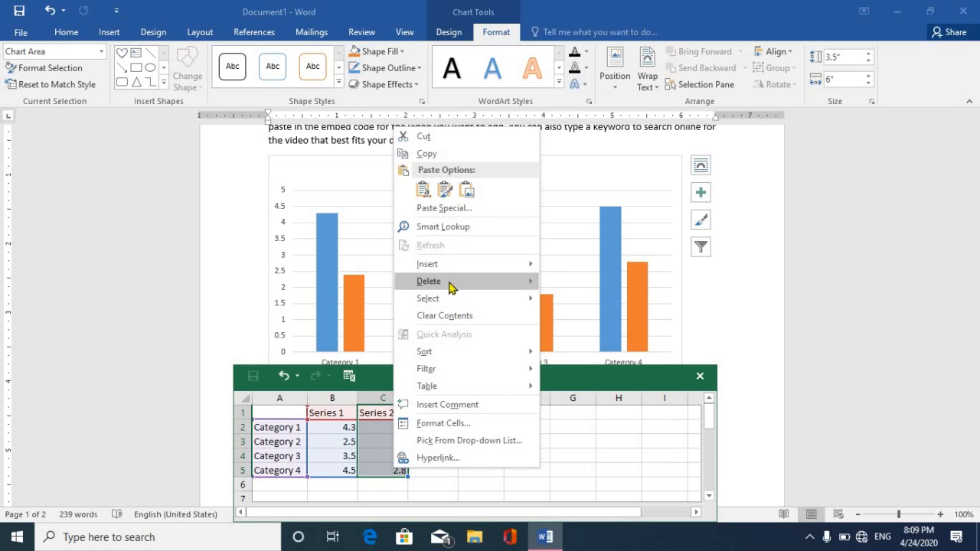
mouse_move(520, 281)
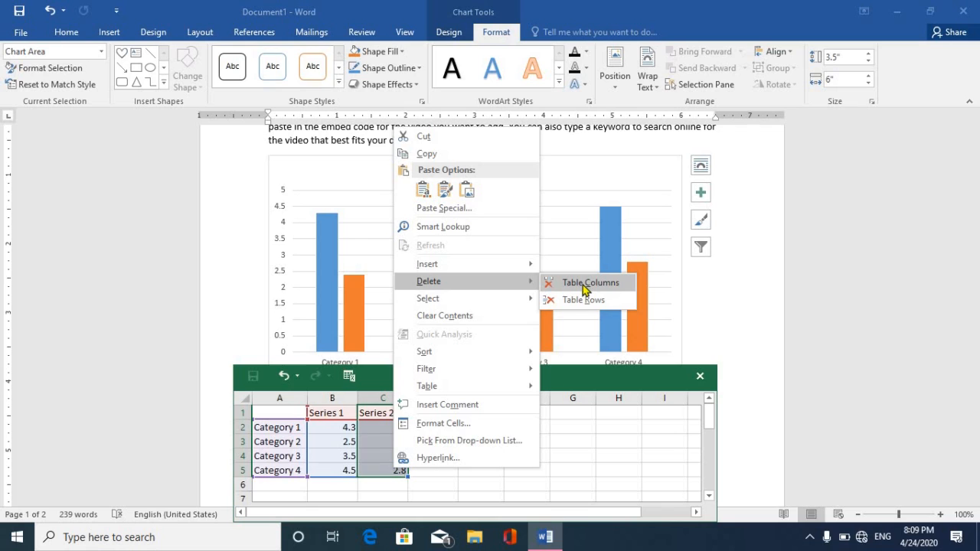
click(584, 286)
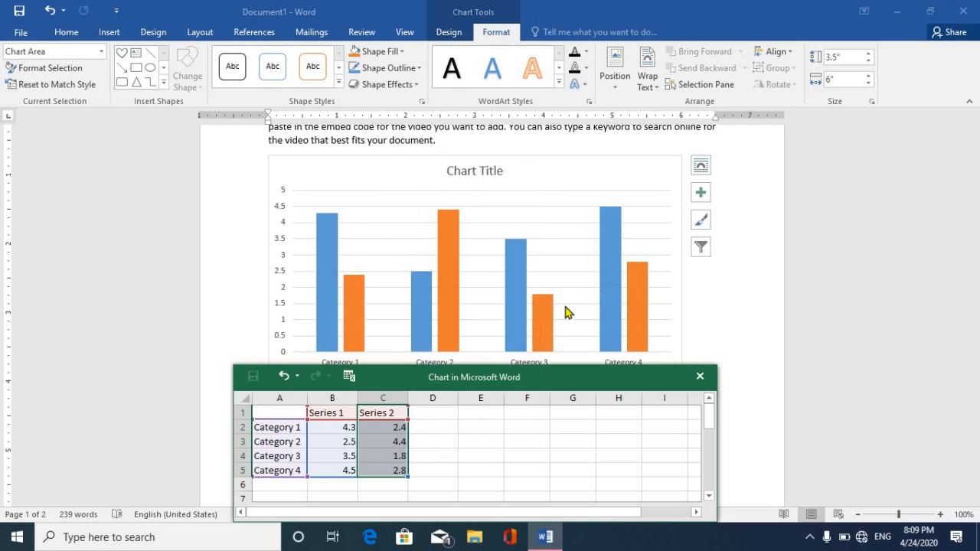
Delete the Category 4 row from the chart data, leaving Categories 1–3.
click(286, 470)
drag(306, 474, 334, 472)
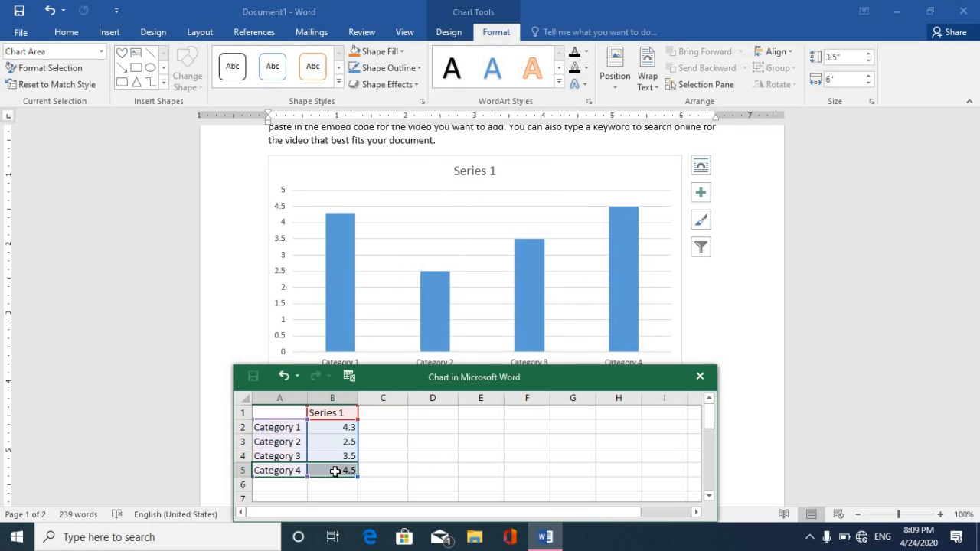
right_click(336, 471)
mouse_move(432, 290)
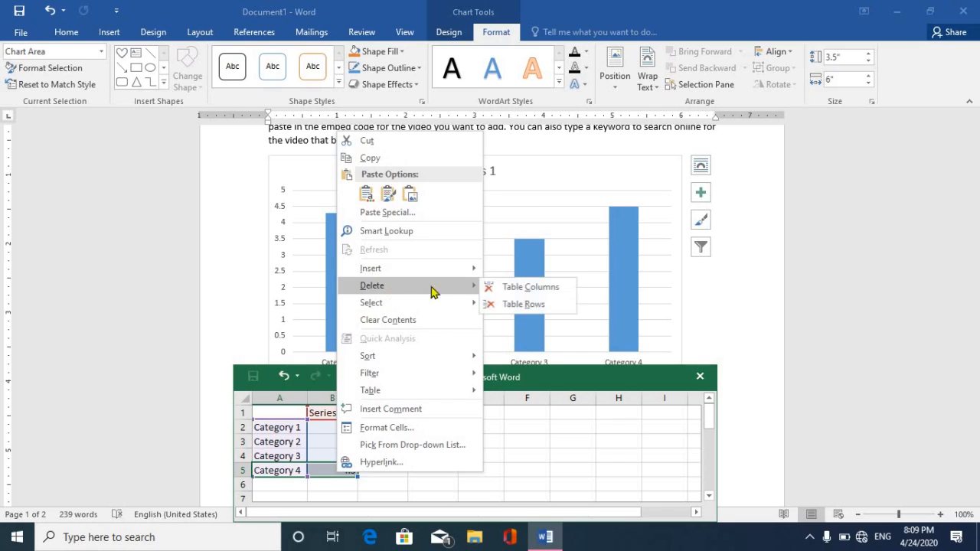
click(511, 306)
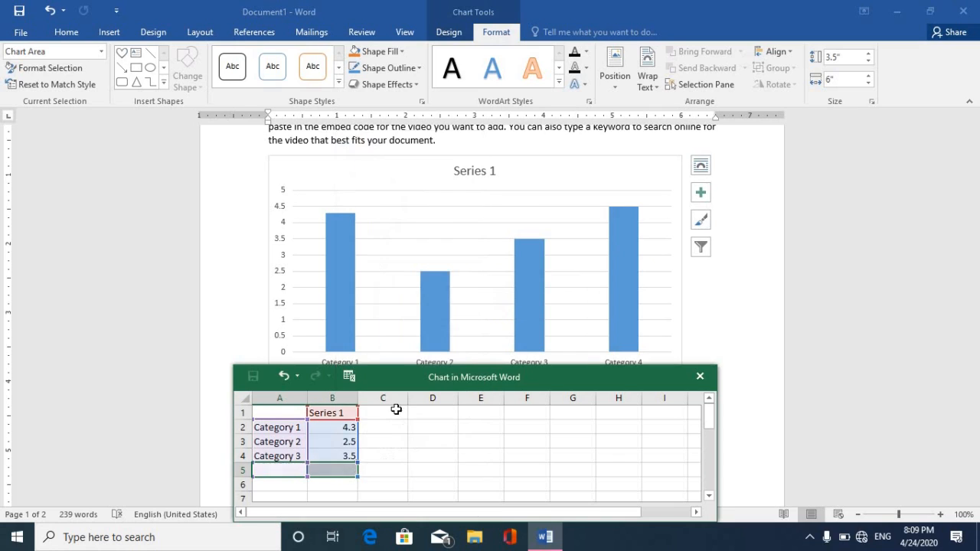
click(284, 411)
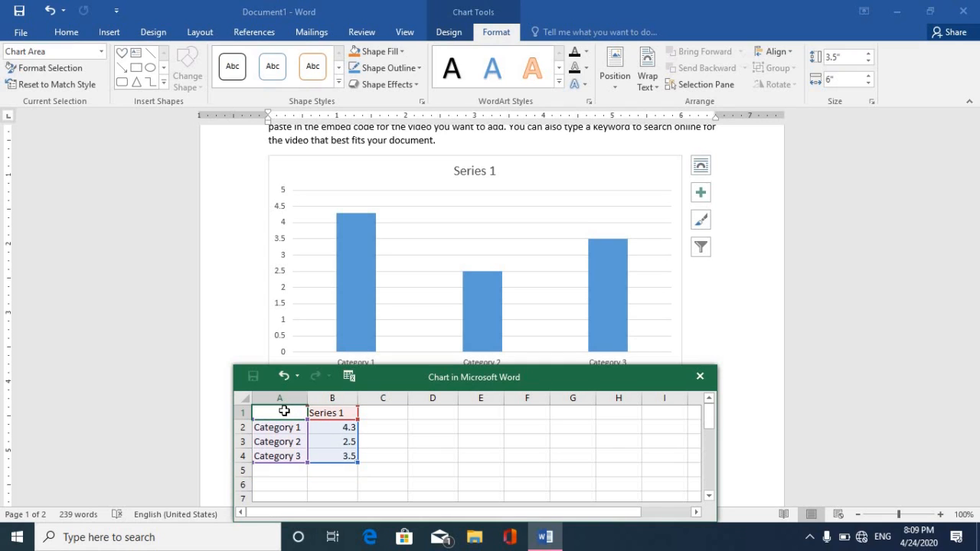
Enter Months and Production as headers, with Jan, Feb and Mar as categories.
text(Mo)
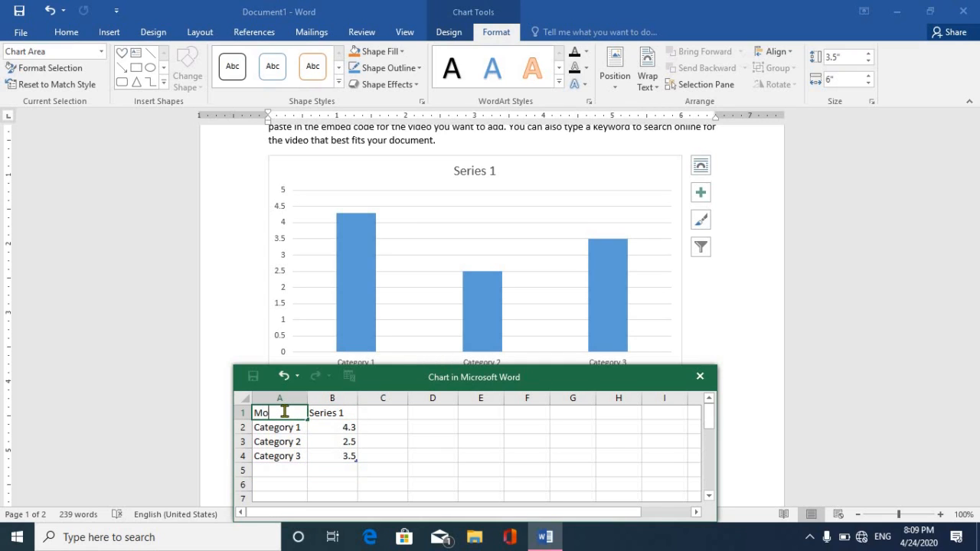
text(nths)
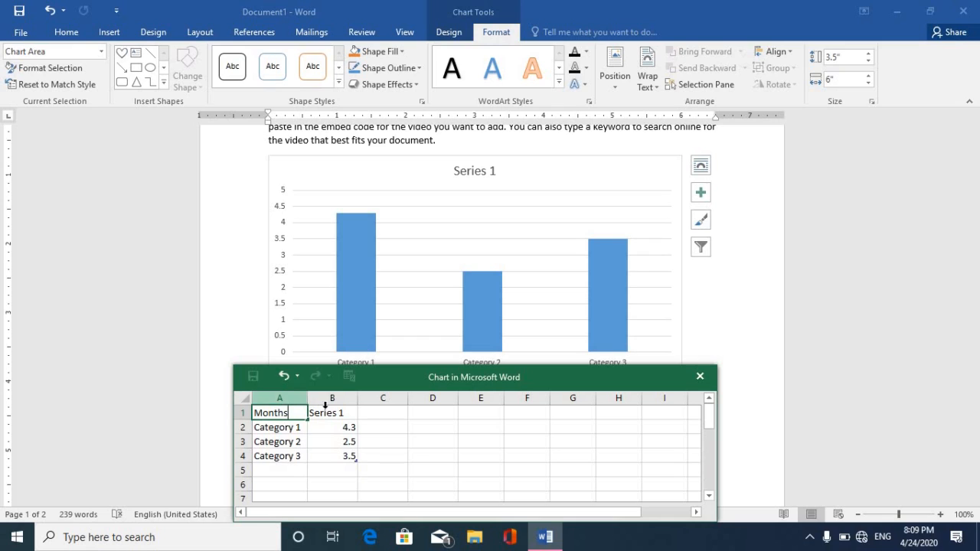
click(327, 411)
text(Production)
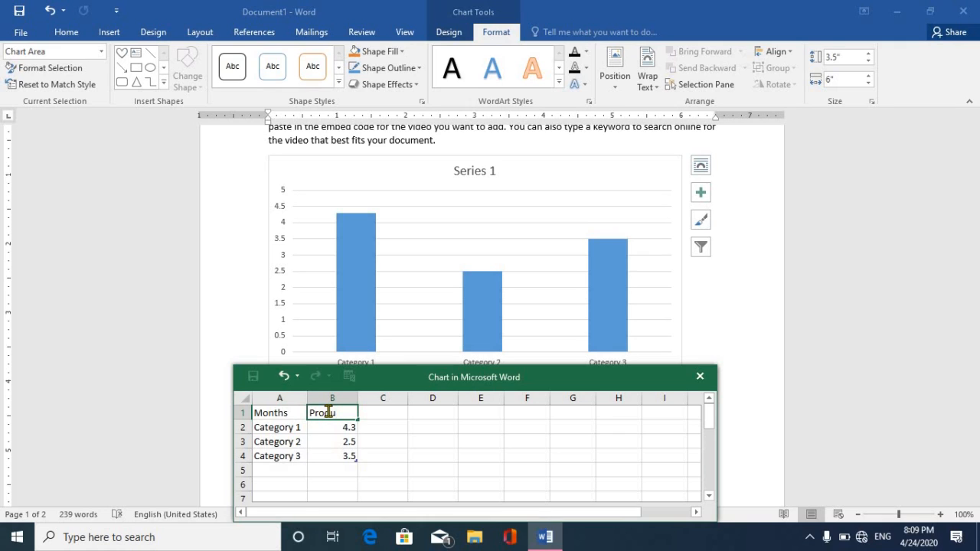
click(291, 428)
text(Jan)
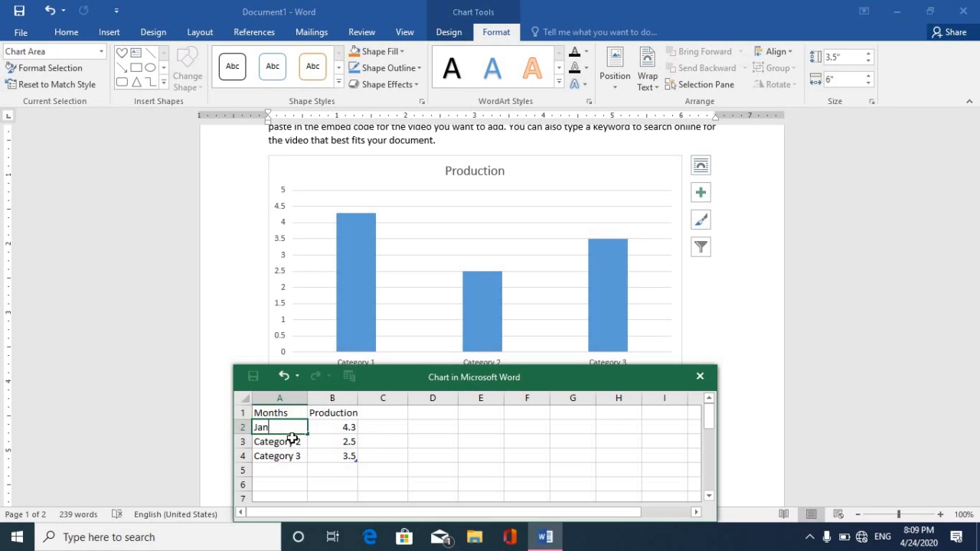
click(294, 443)
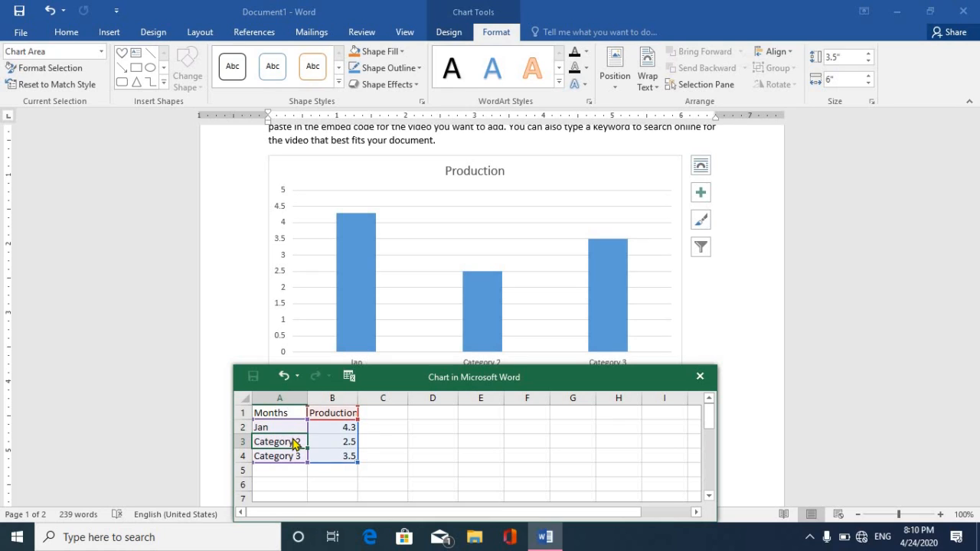
text(Feb)
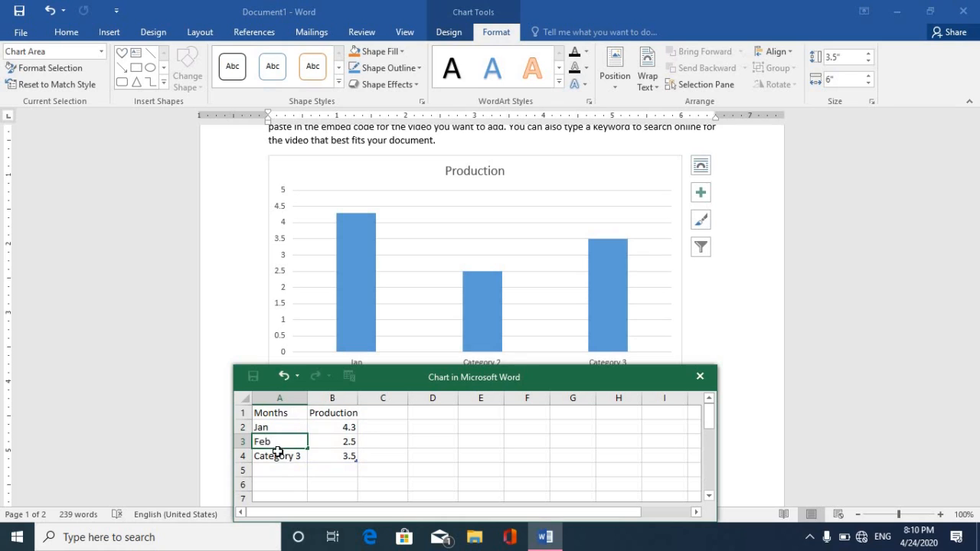
click(279, 455)
text(Mar)
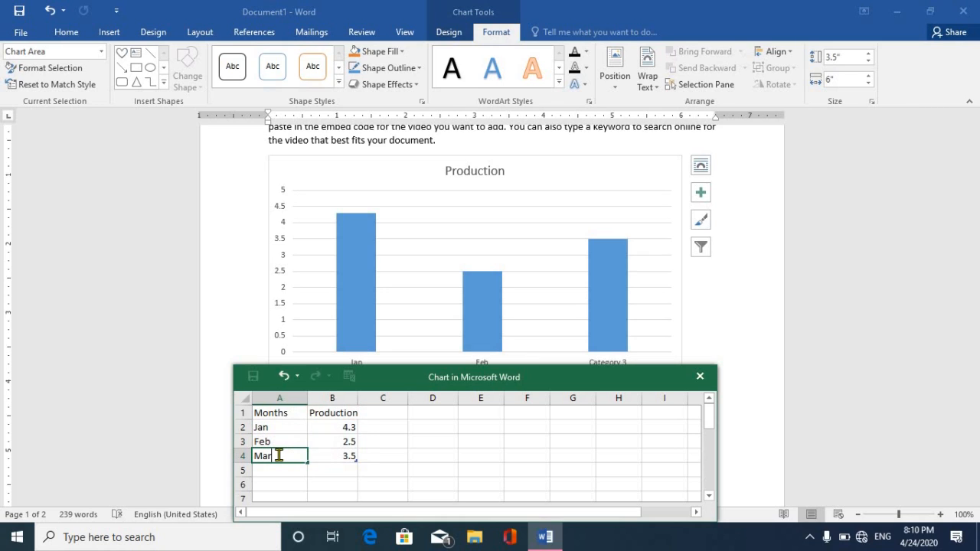
click(325, 429)
Enter production values 500, 600 and 900, then close the chart data sheet.
text(5)
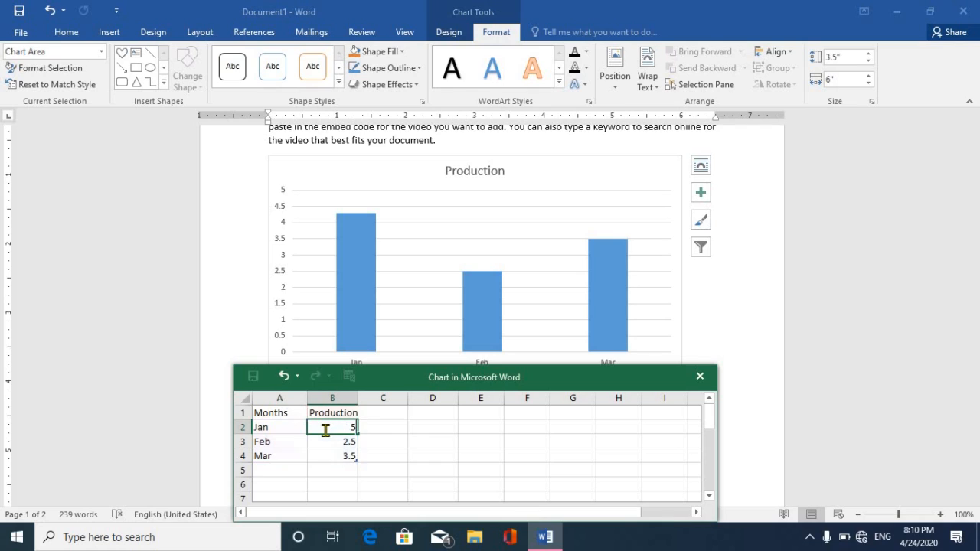
text(00)
click(345, 443)
text(60)
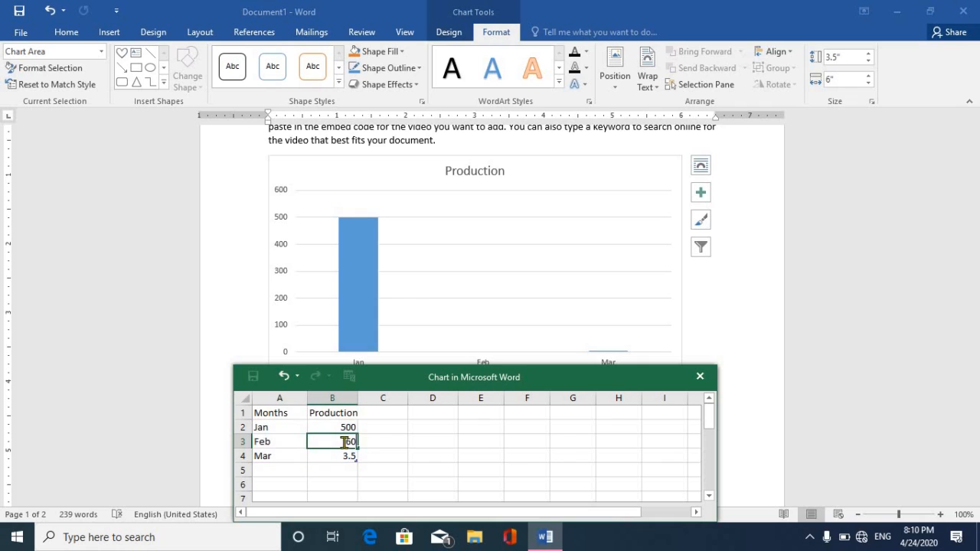
text(0)
click(347, 454)
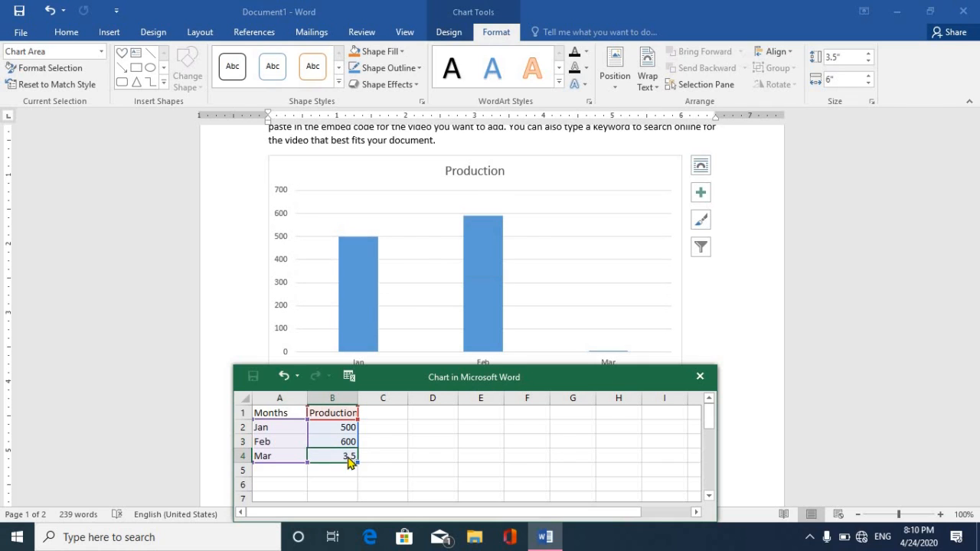
text(900)
click(404, 447)
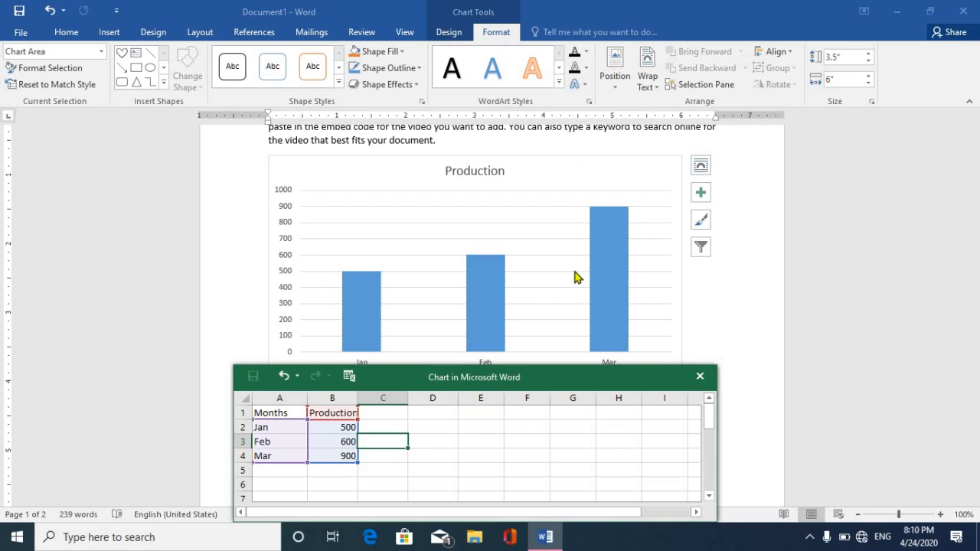
click(700, 376)
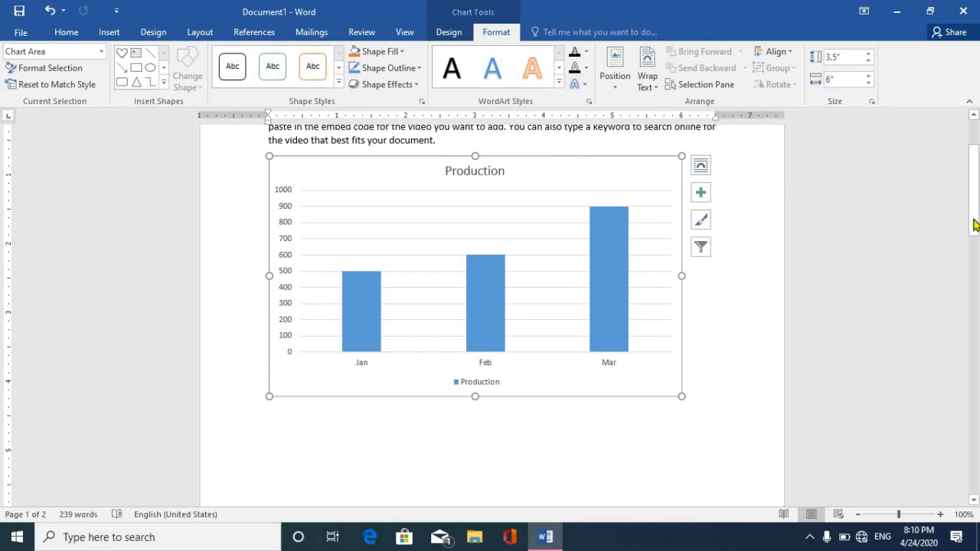
Apply the third, striped chart style to the Production chart.
scroll(641, 270, up, 3)
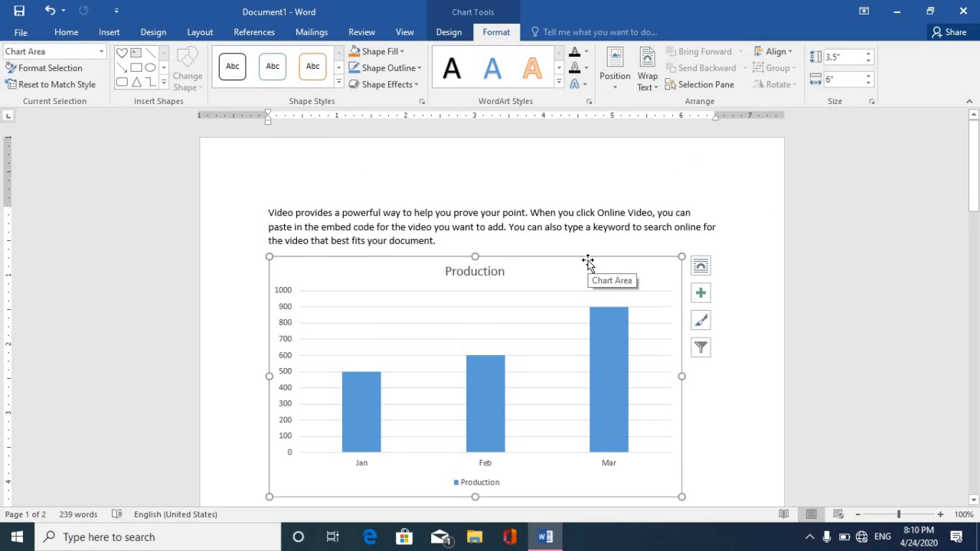
right_click(586, 264)
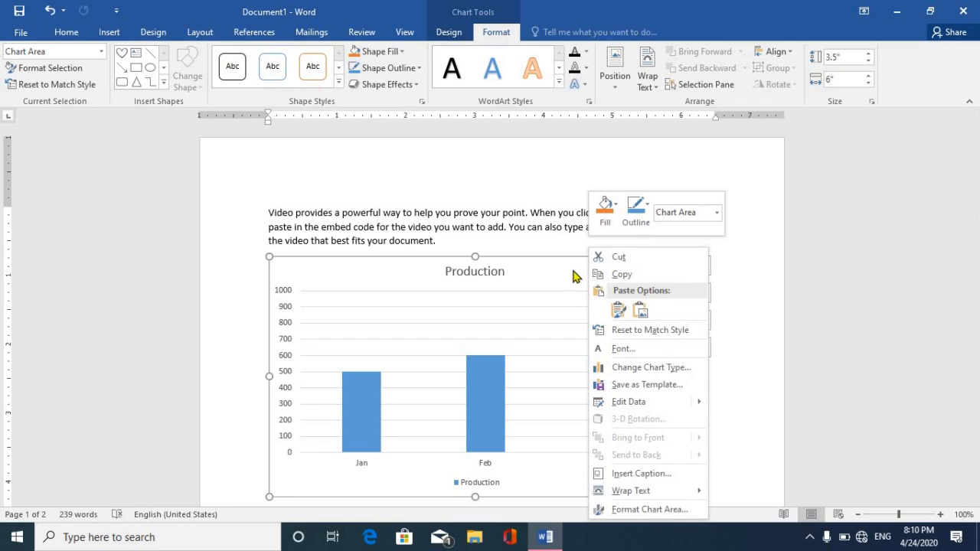
click(580, 261)
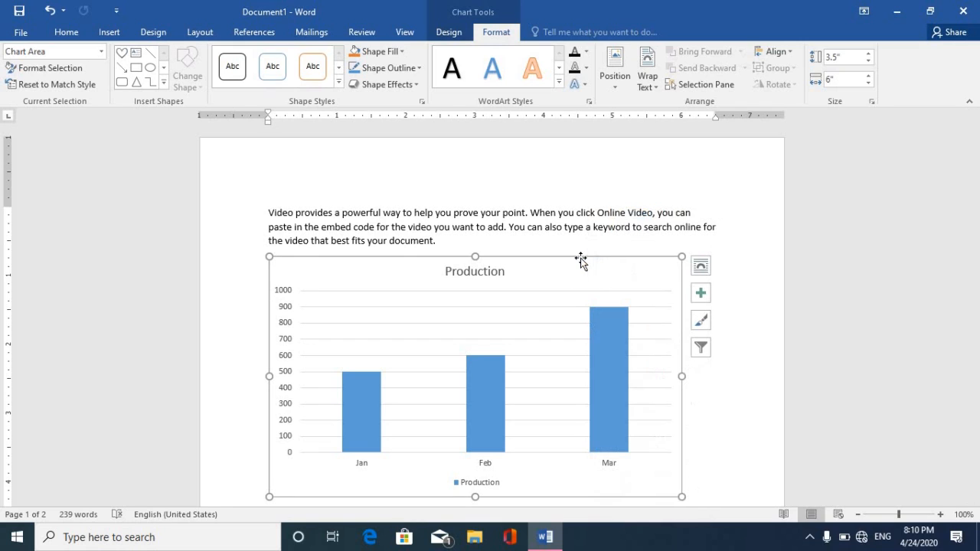
click(448, 32)
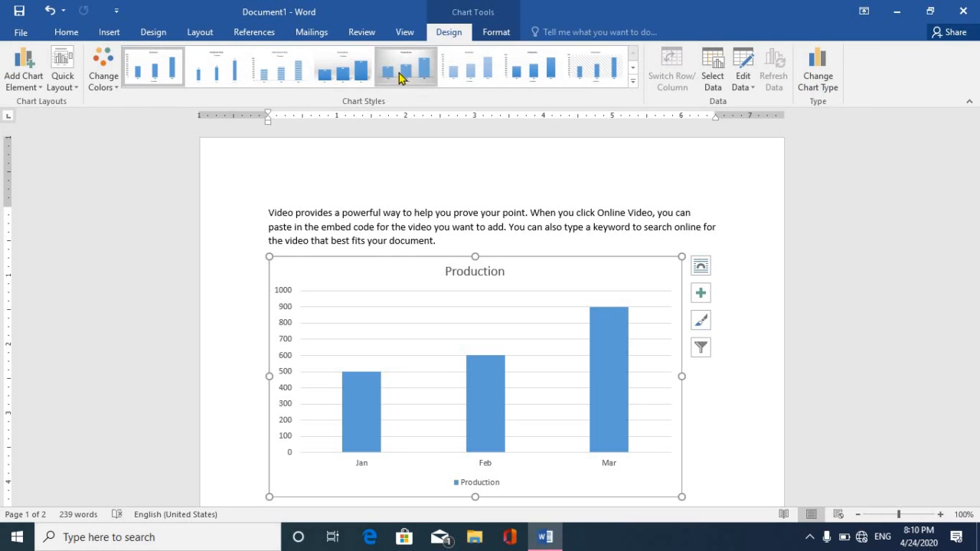
click(297, 77)
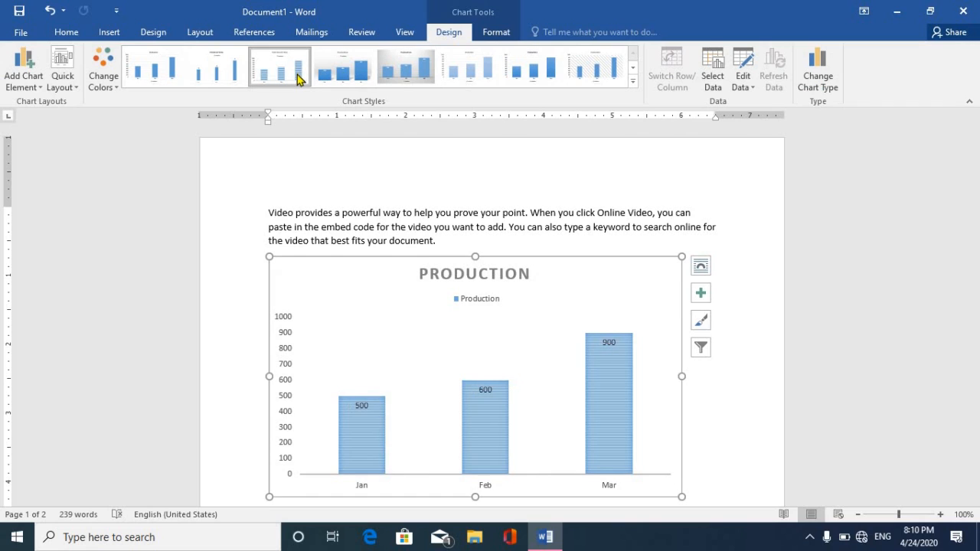
Recolour the chart in gold monochromatic shades, then cut it from the page.
click(116, 86)
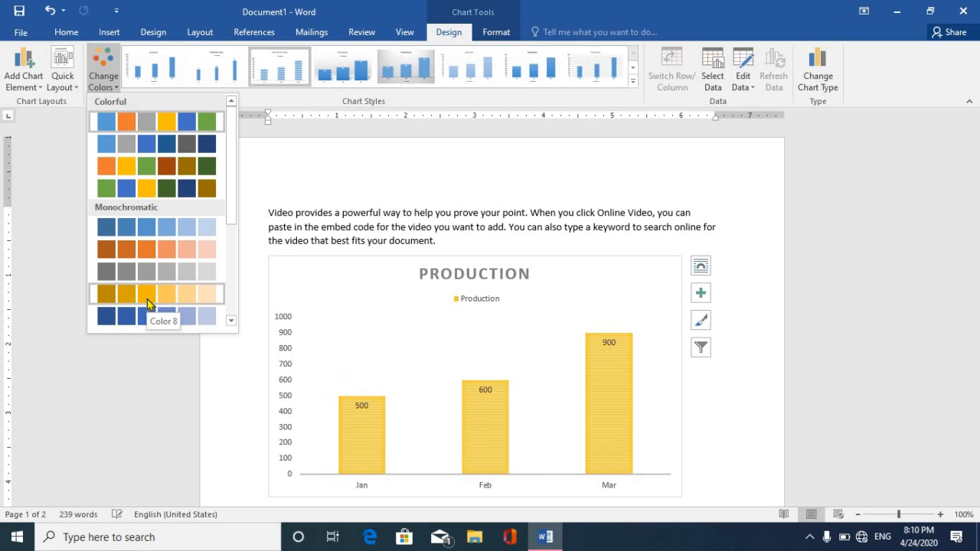
click(147, 299)
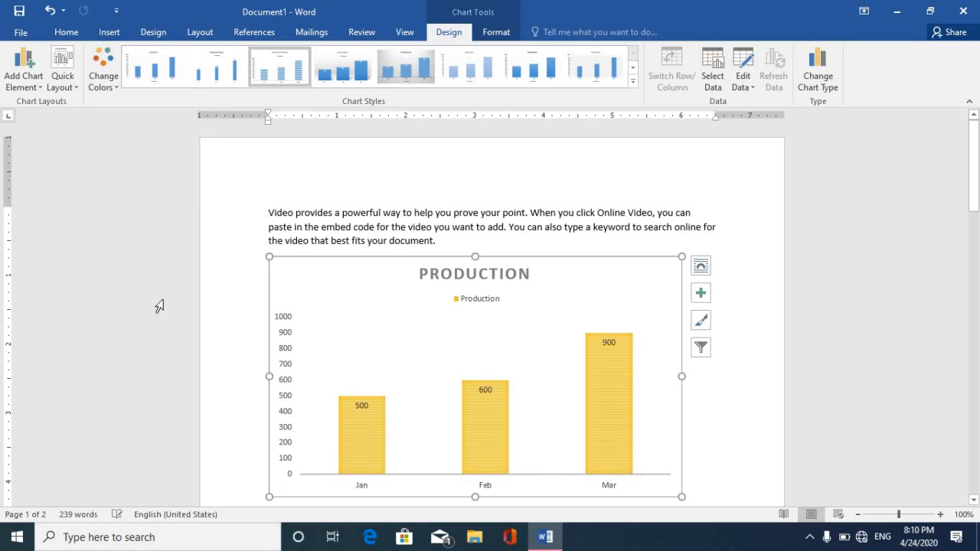
right_click(338, 263)
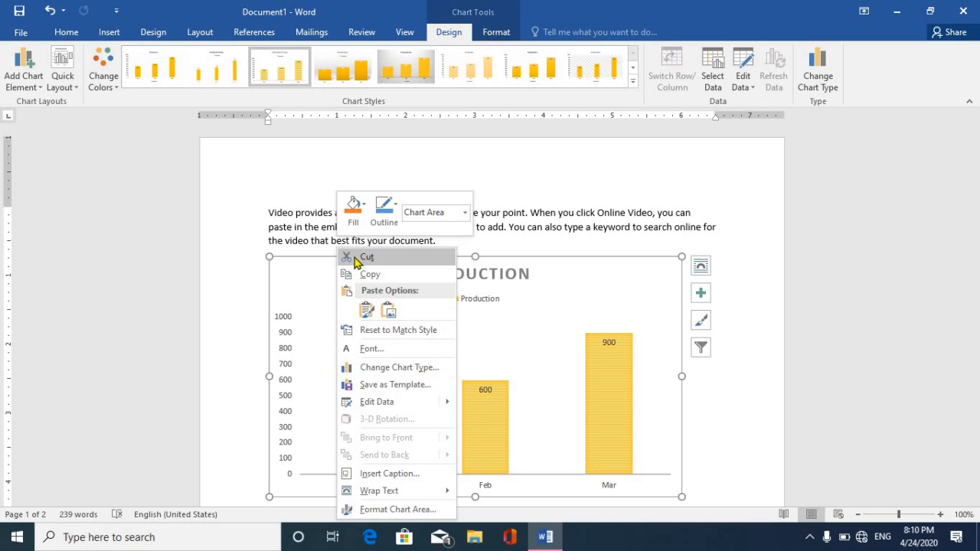
click(356, 258)
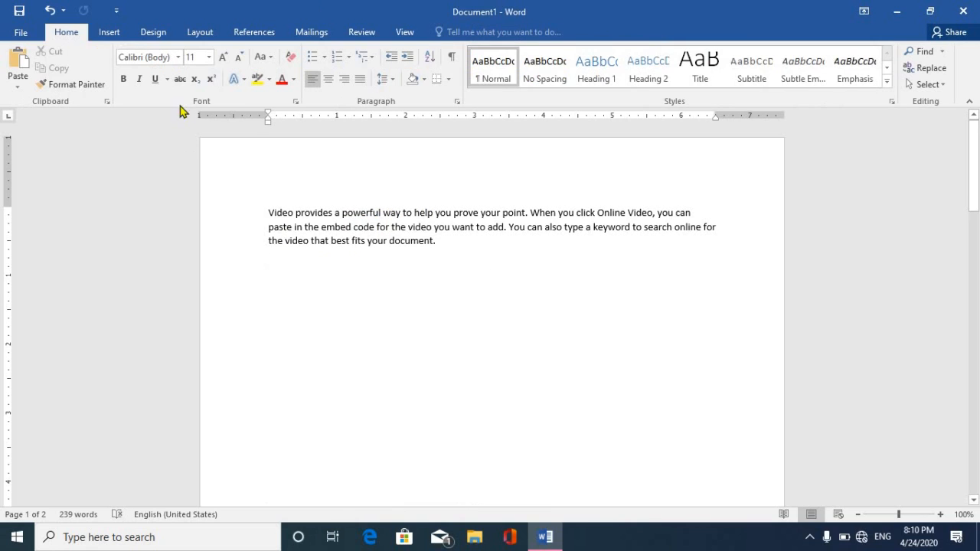
click(109, 33)
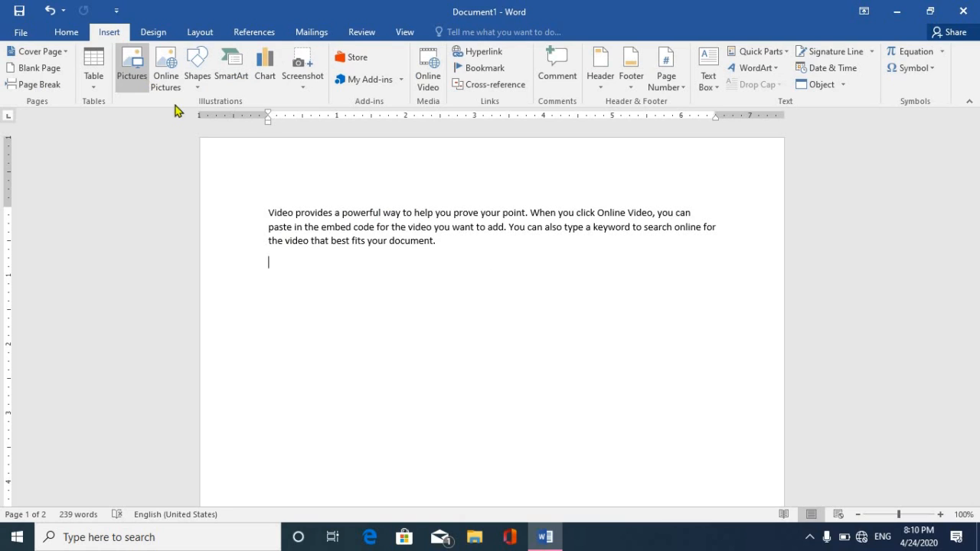
click(305, 91)
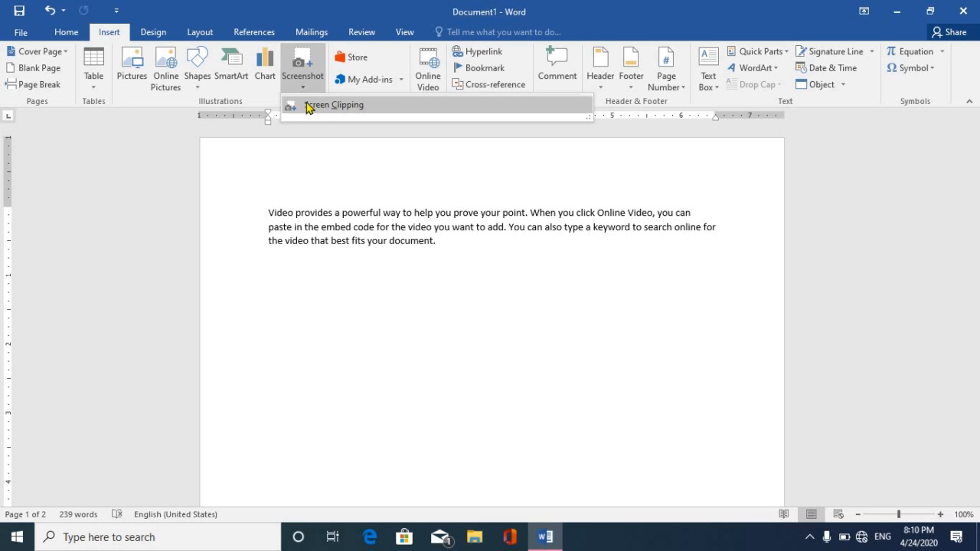
click(308, 105)
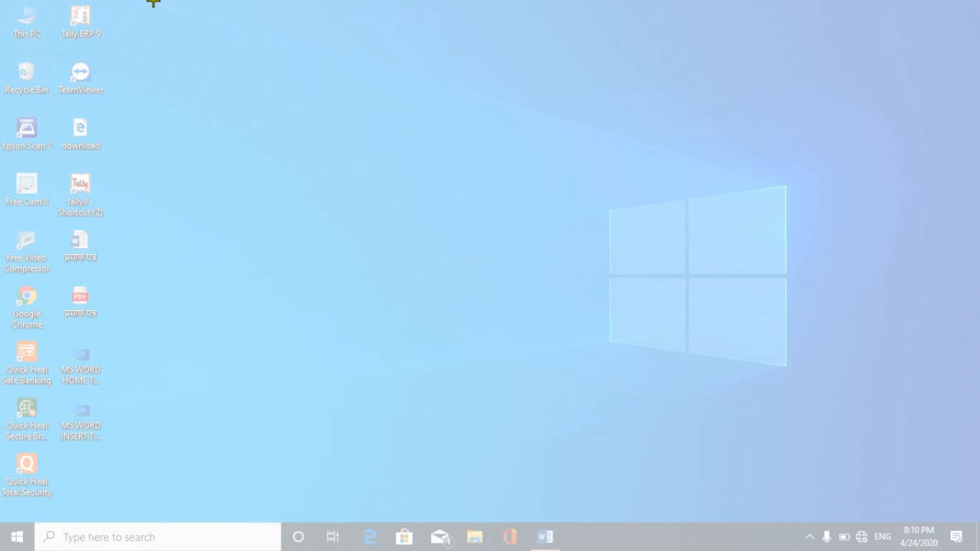
drag(152, 2, 1, 396)
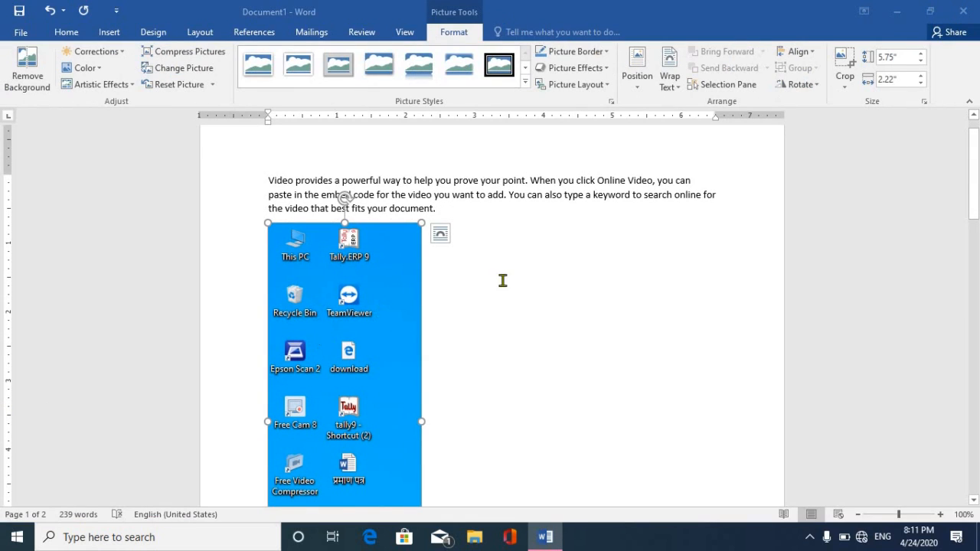
click(490, 242)
click(405, 233)
right_click(406, 238)
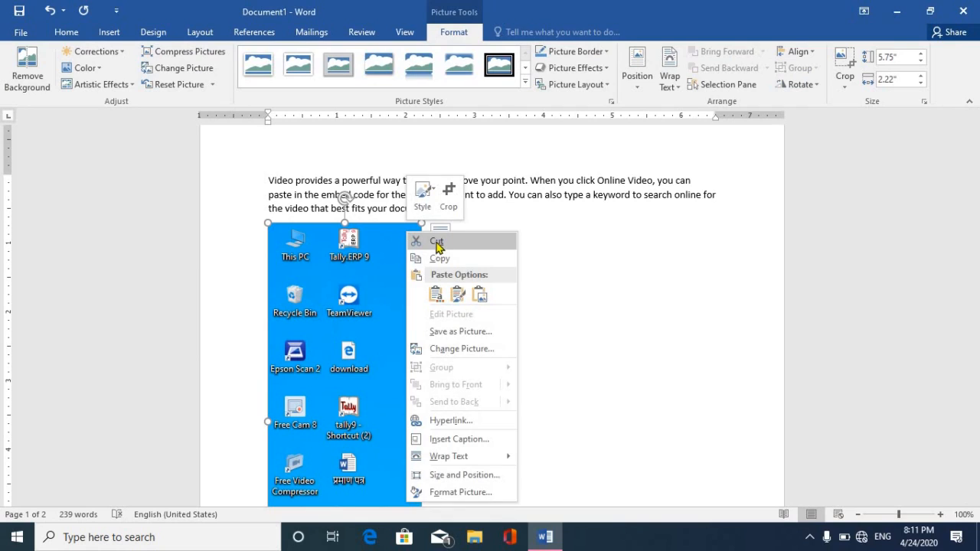
click(436, 242)
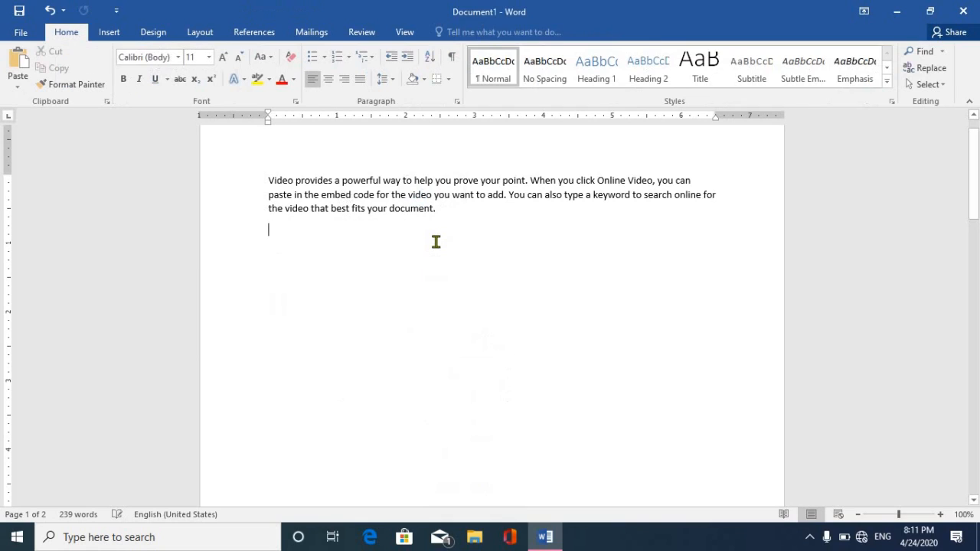
click(109, 35)
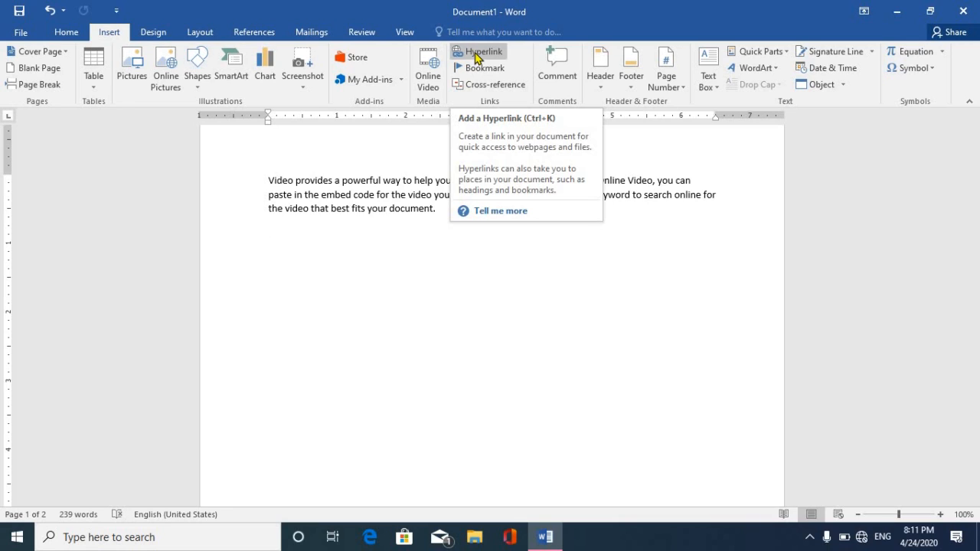
Insert a hyperlink to the Book1.xlsx workbook from Documents below the sample paragraph.
click(476, 55)
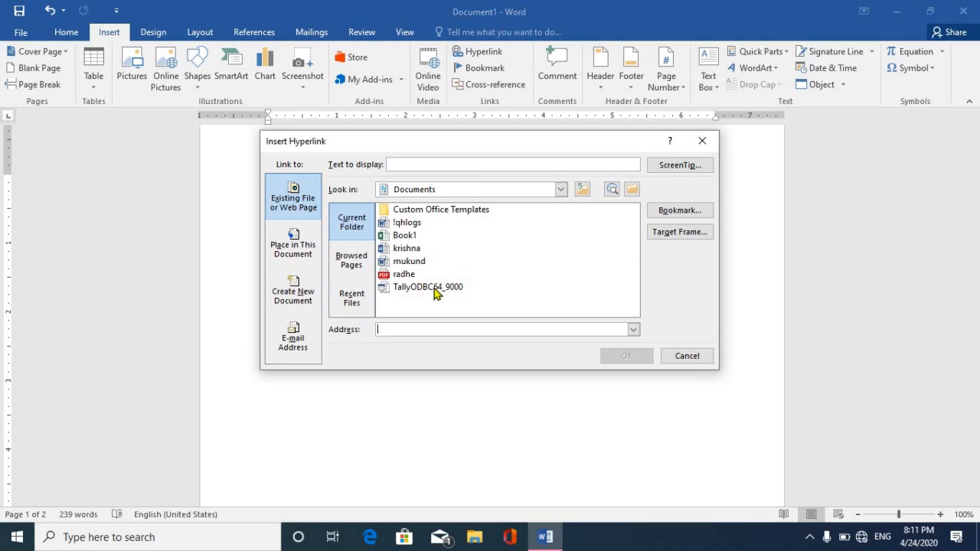
click(403, 235)
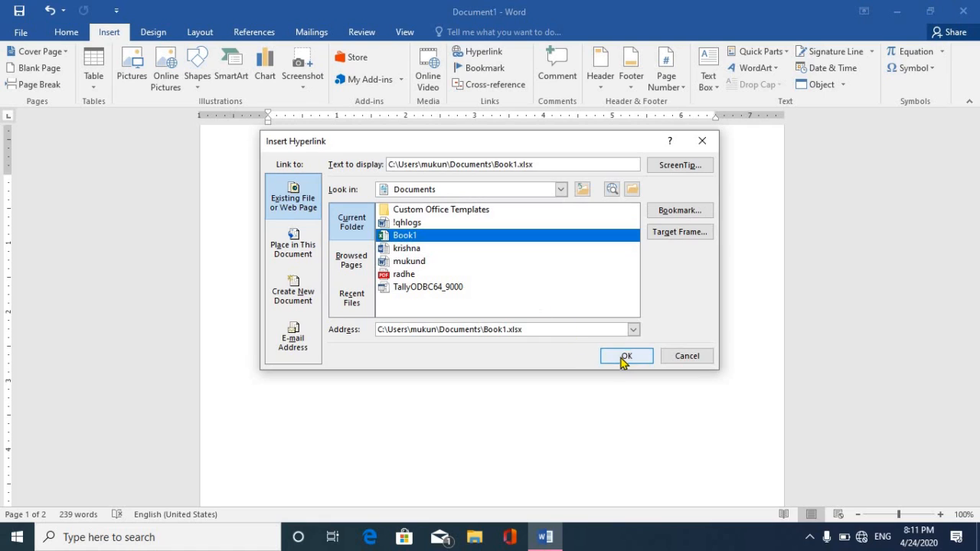
click(625, 356)
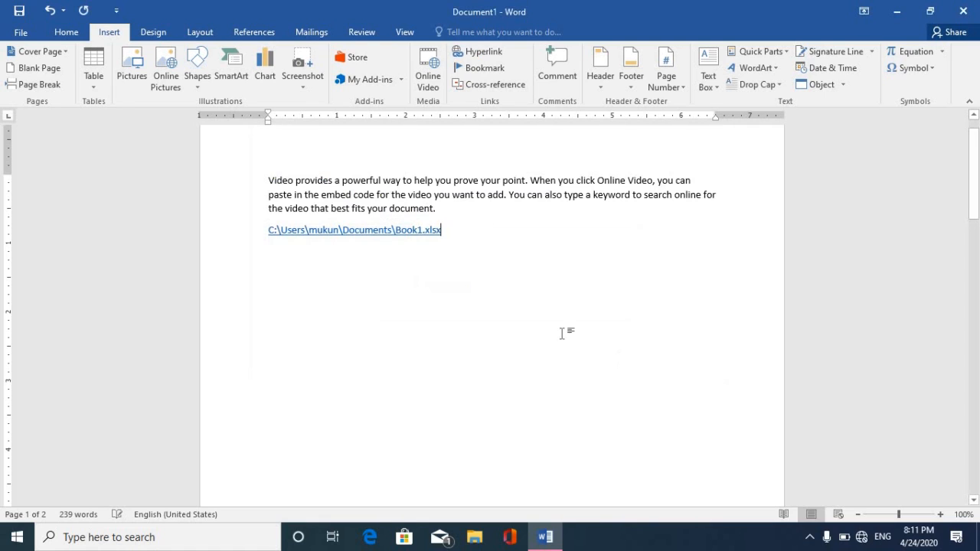
Bookmark the Book1.xlsx link line under the name book1.
click(229, 235)
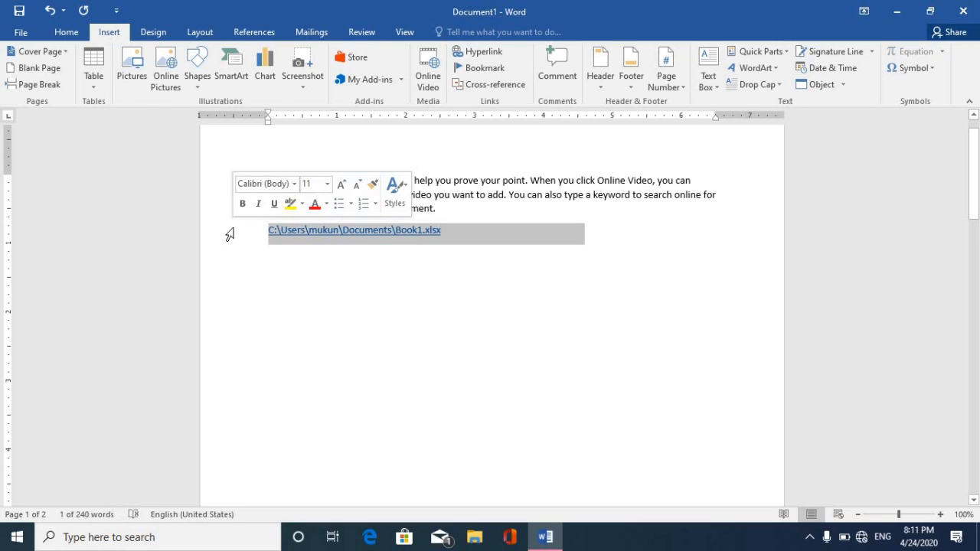
click(483, 68)
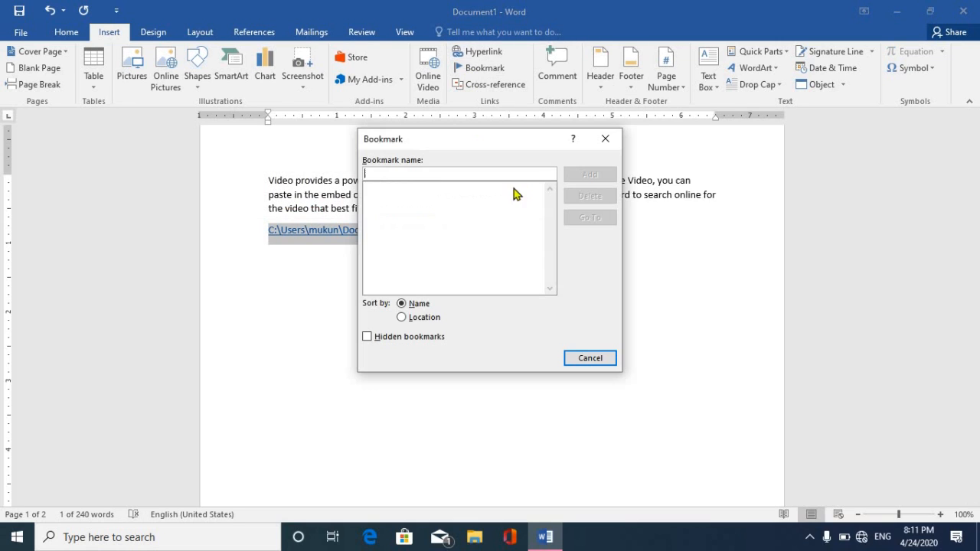
text(book1)
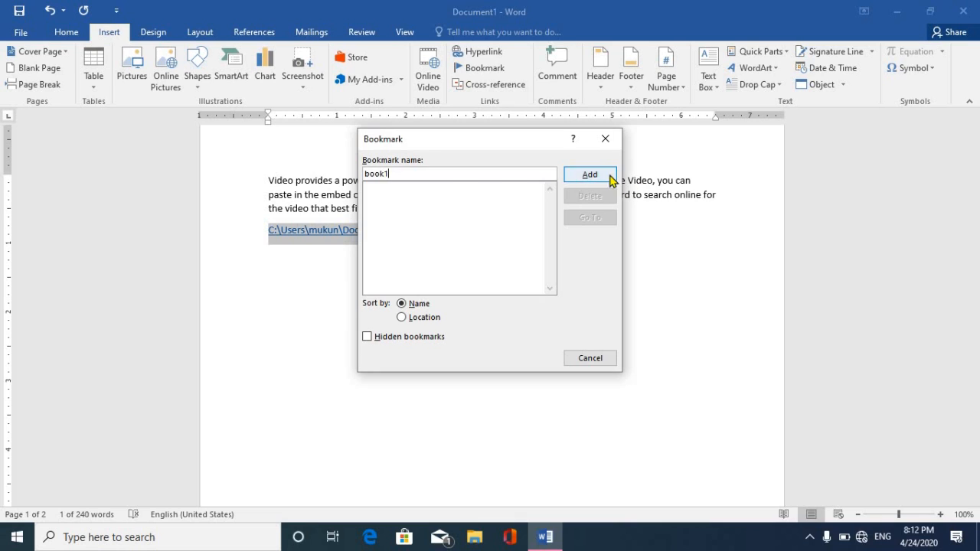
click(586, 177)
click(508, 235)
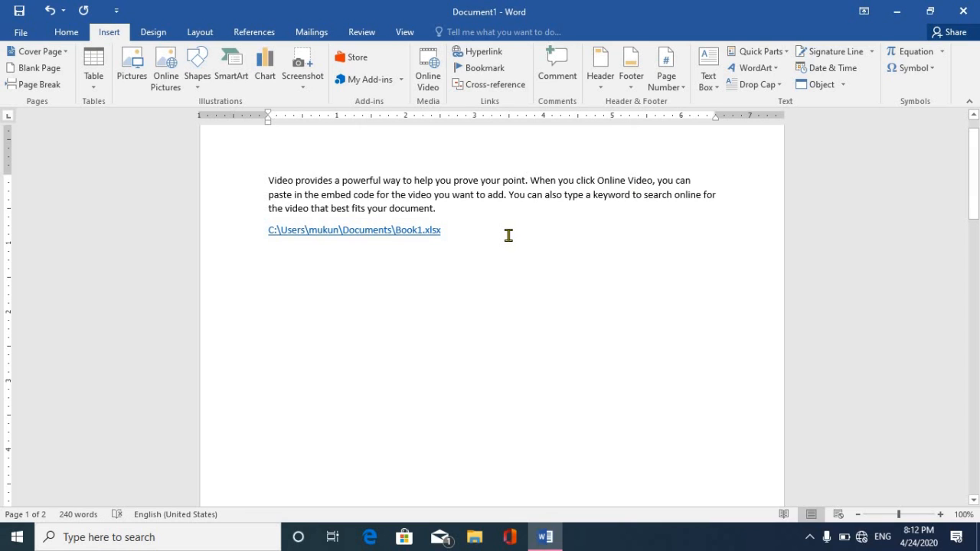
From page 3, use Go To to jump back to the book1 bookmark.
scroll(507, 237, down, 10)
drag(972, 350, 973, 405)
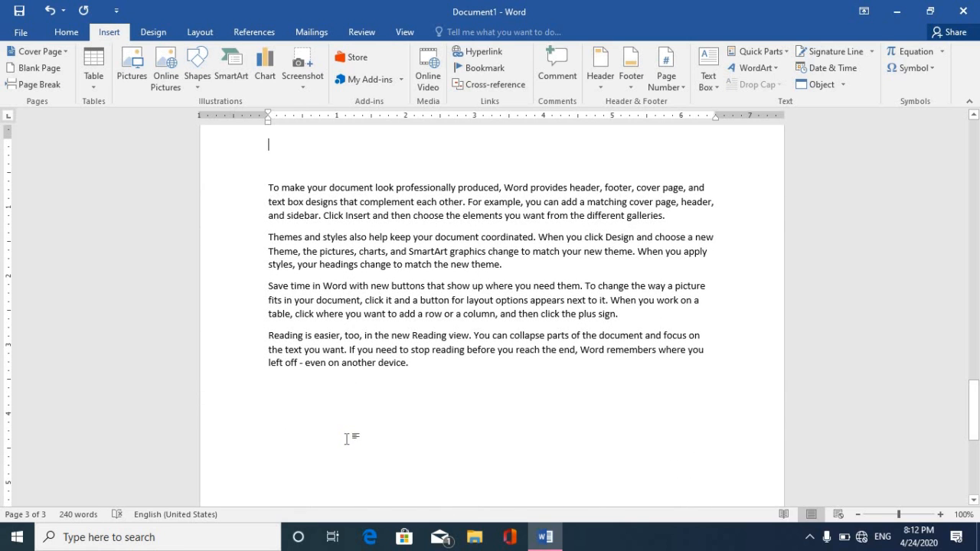
click(489, 72)
click(590, 221)
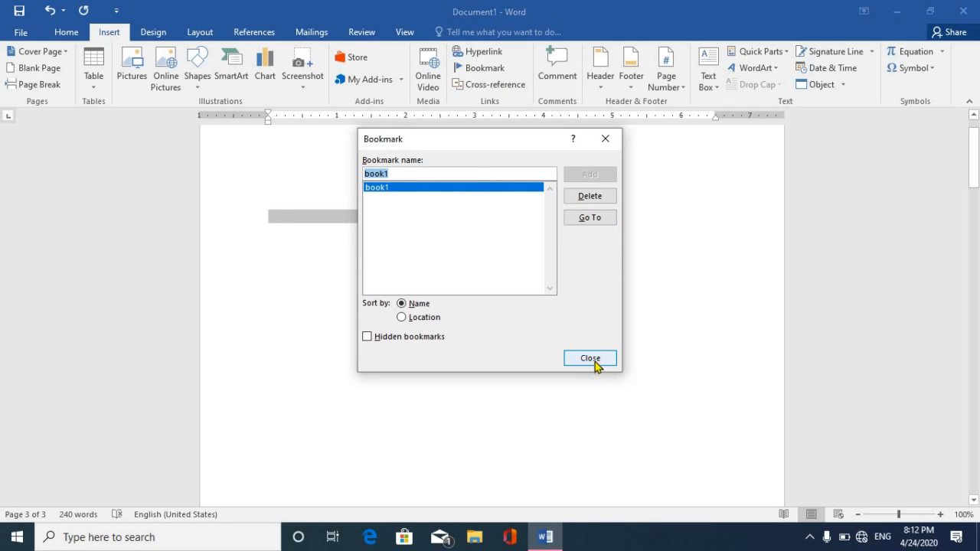
click(592, 360)
click(431, 220)
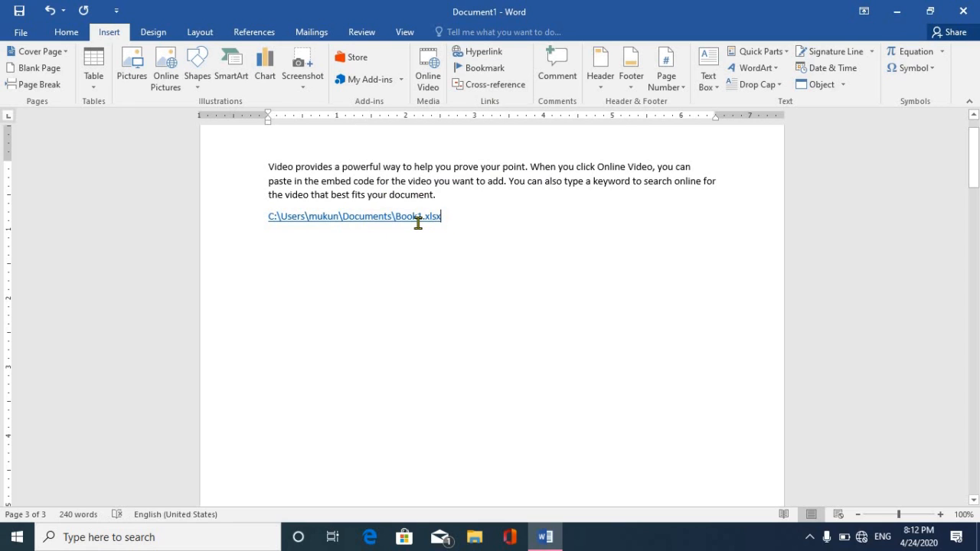
Follow the Book1.xlsx link, allowing it past the security notice, then close Excel.
ctrl+click(379, 217)
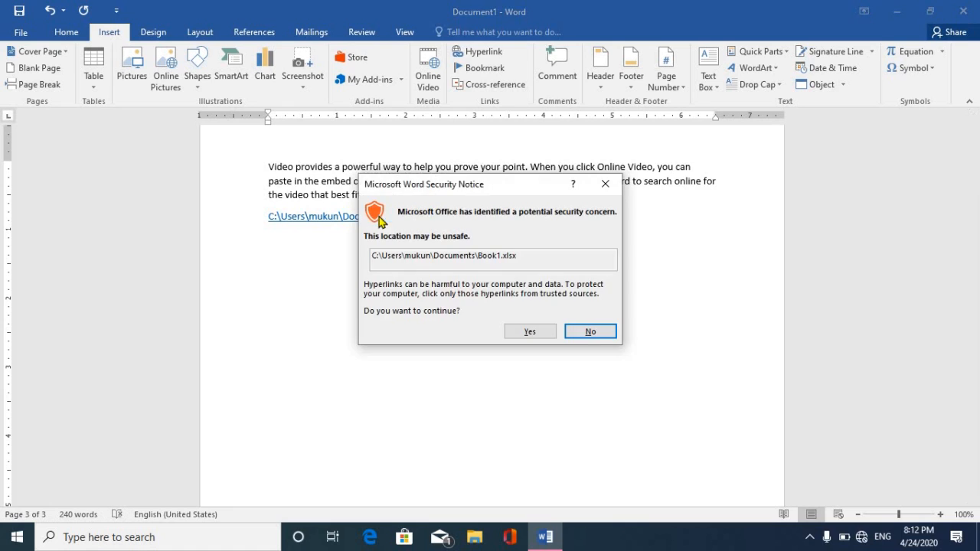
click(590, 332)
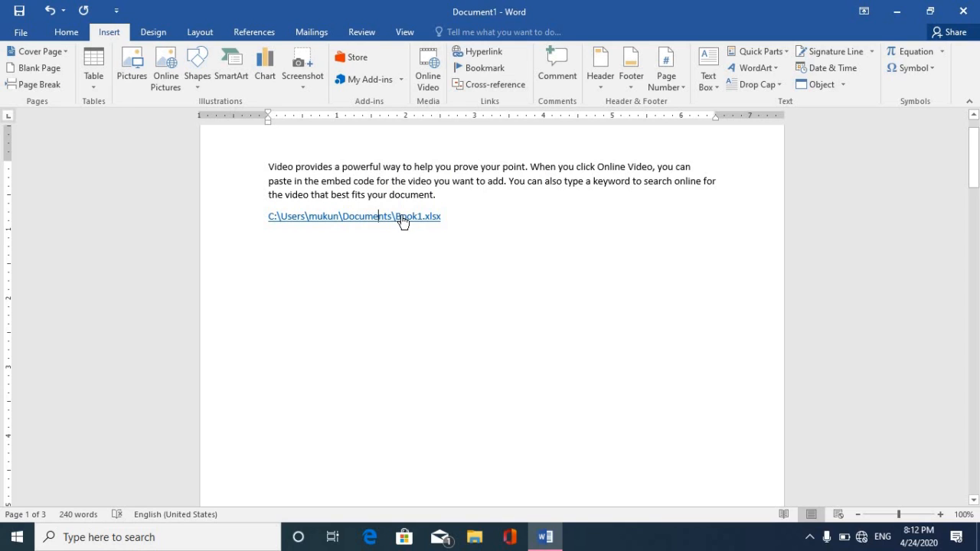
ctrl+click(401, 221)
click(528, 334)
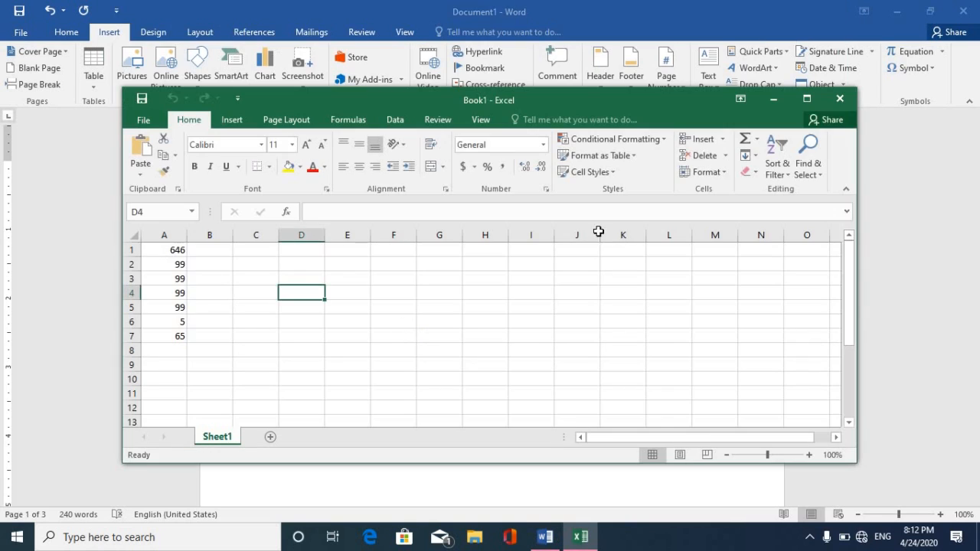
click(840, 98)
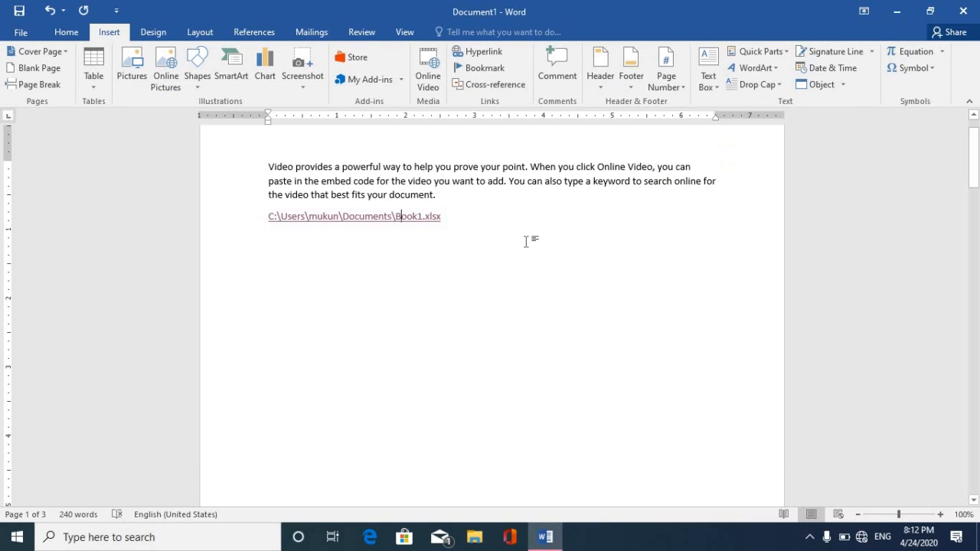
drag(460, 217, 237, 242)
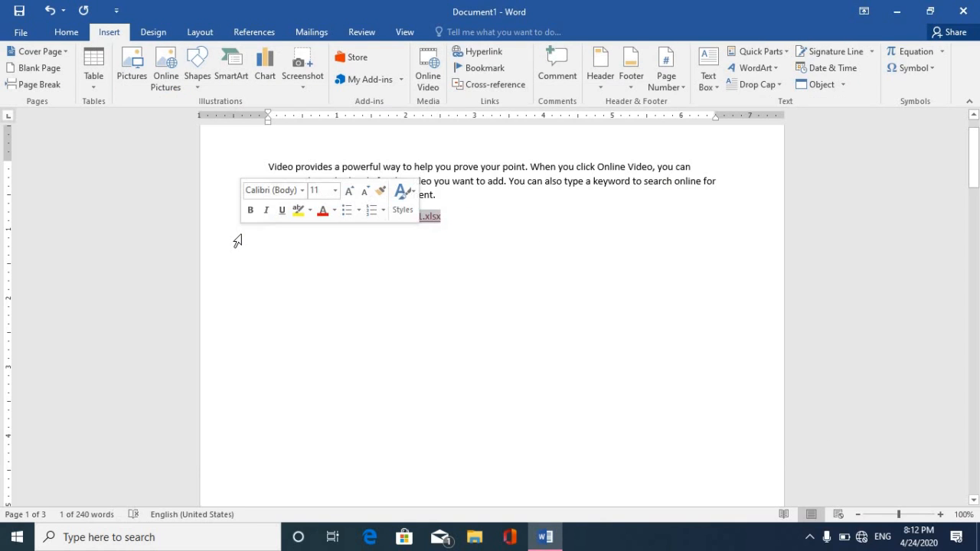
Delete the link line, select everything, and enter =rand() to generate five sample paragraphs.
key(Delete)
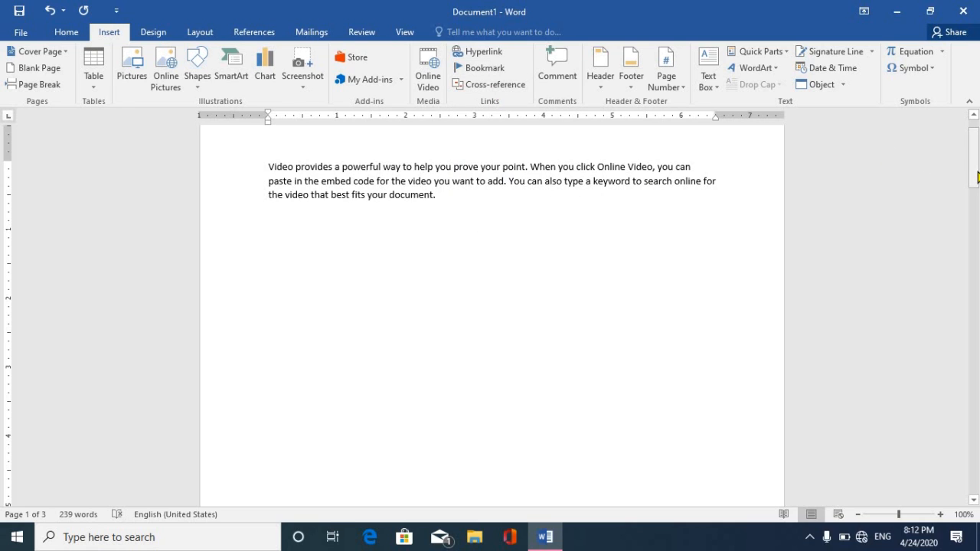
text(C:\Users\mohan\Documents\Book1.xlsx)
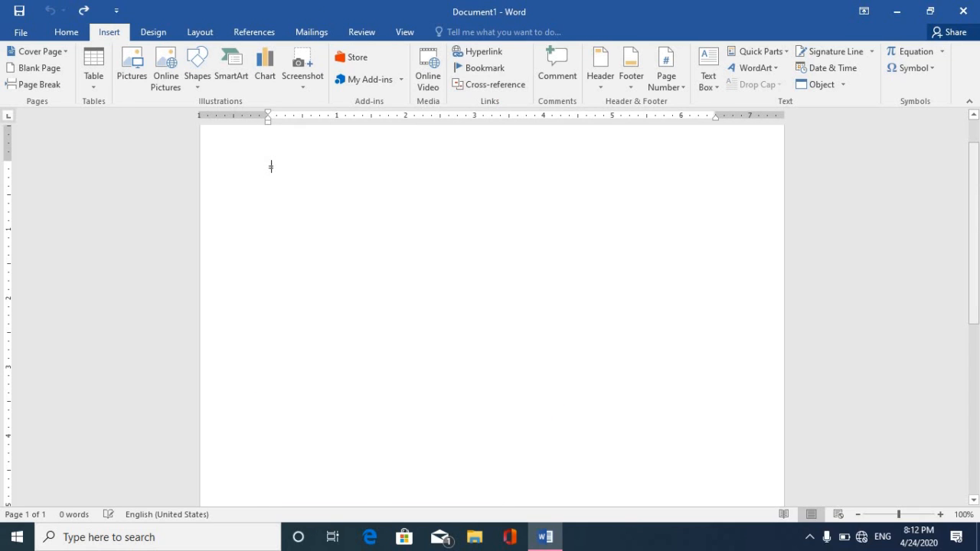
text(=ra)
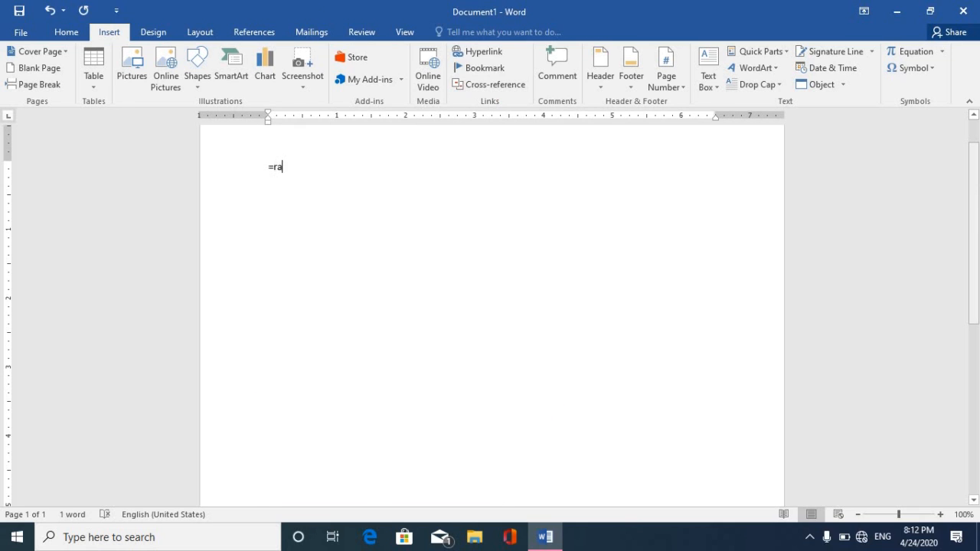
text(nd())
key(Return)
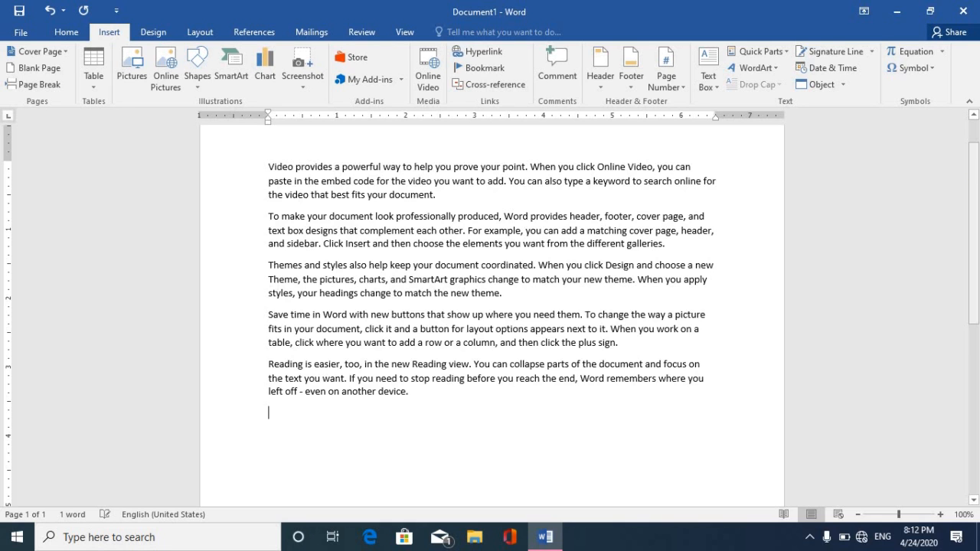
Add the title lines Ram, Shyam and Ghanshyam above the first three sample paragraphs.
click(268, 164)
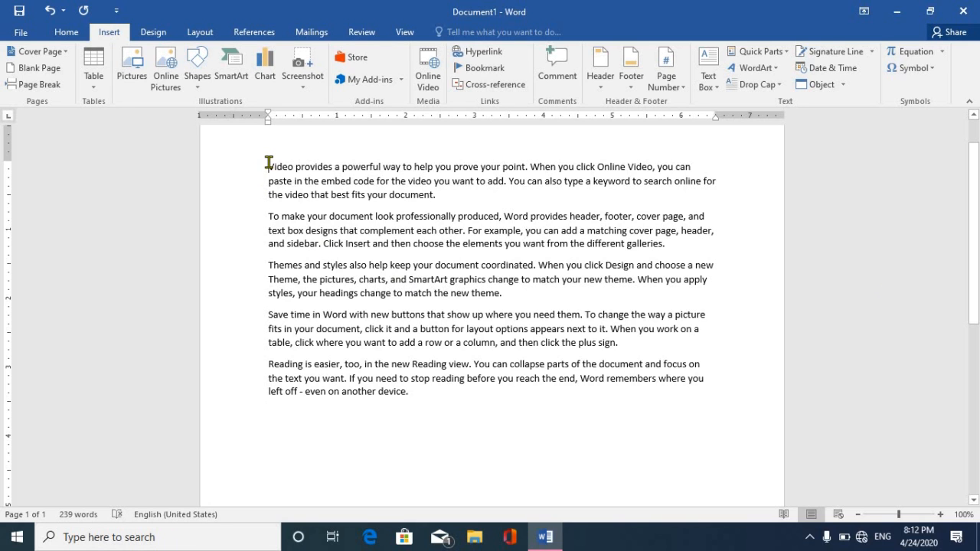
key(Return)
key(Up)
text(r)
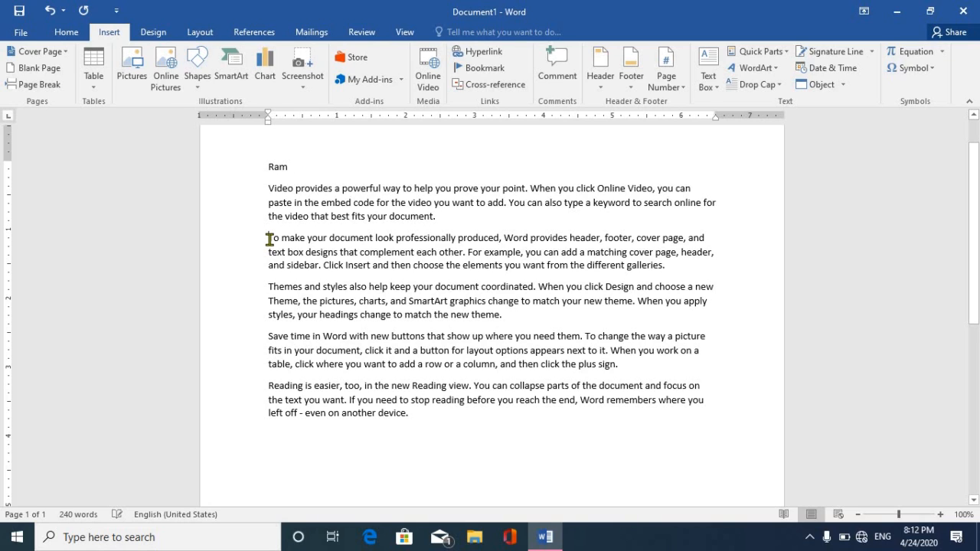
key(Return)
key(Up)
text(shyam)
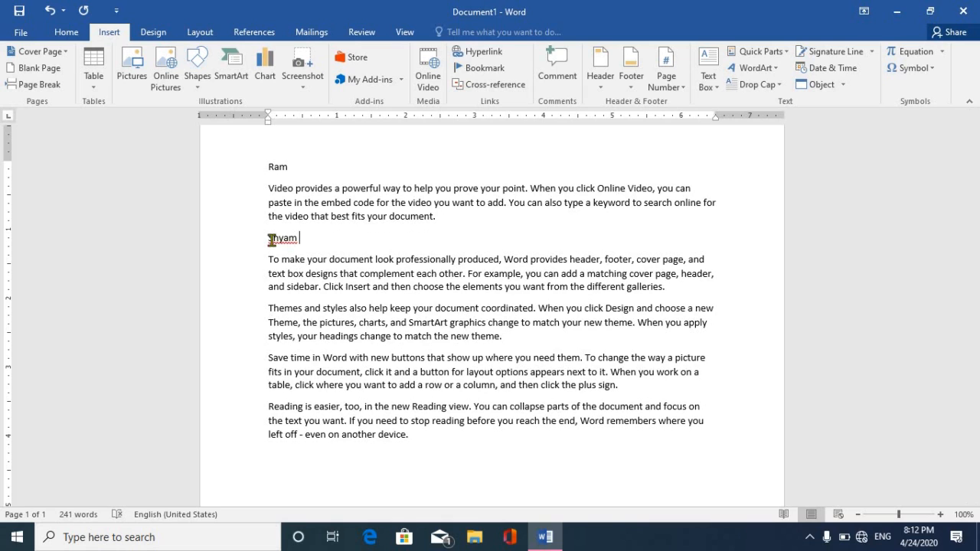
click(268, 308)
key(Return)
key(Up)
text(ghanshyam)
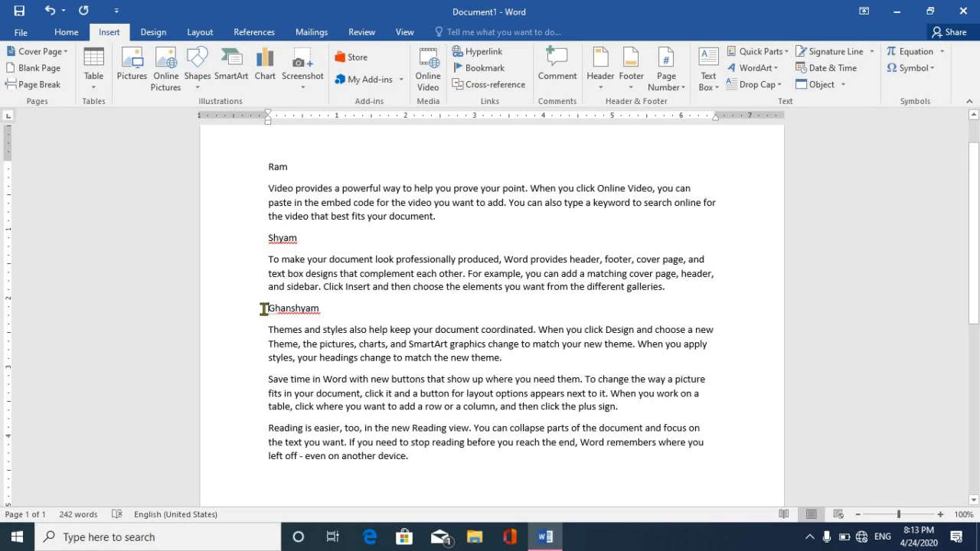
double_click(313, 308)
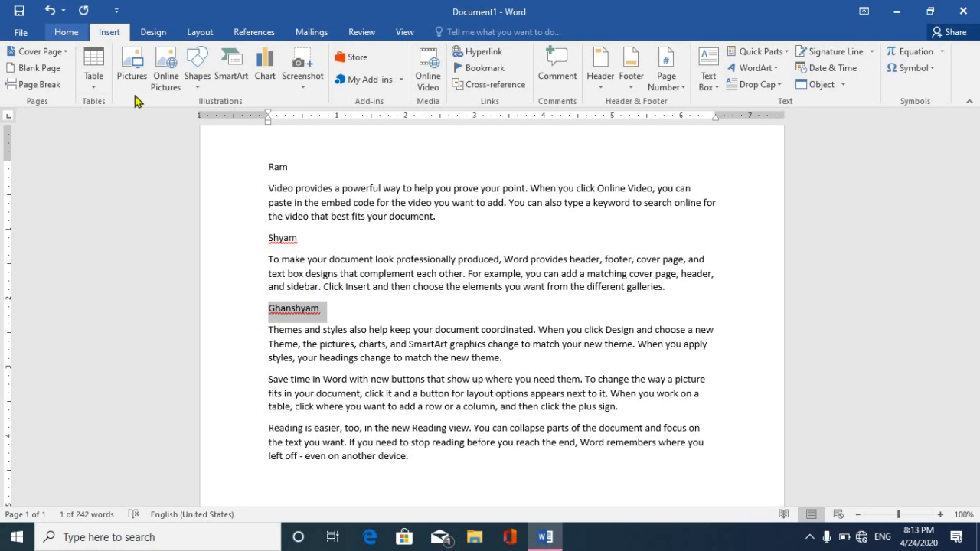
Apply the Heading 1 style to the Ghanshyam, Shyam and Ram lines.
click(66, 32)
click(596, 69)
click(243, 238)
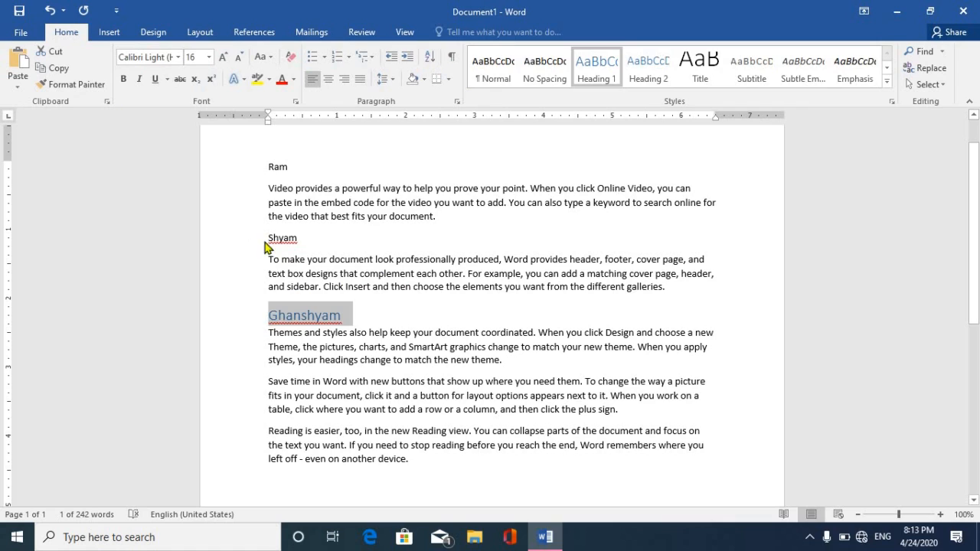
click(579, 83)
click(235, 167)
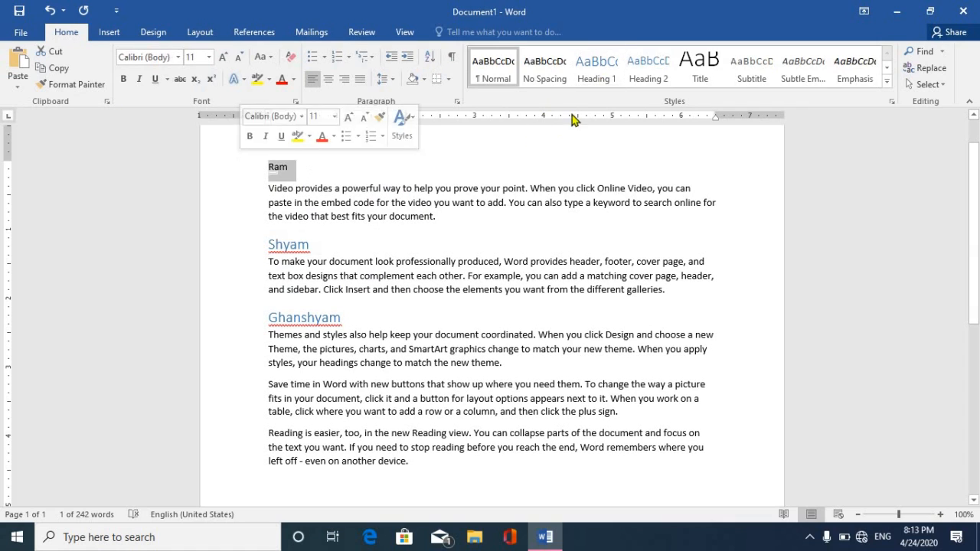
click(593, 79)
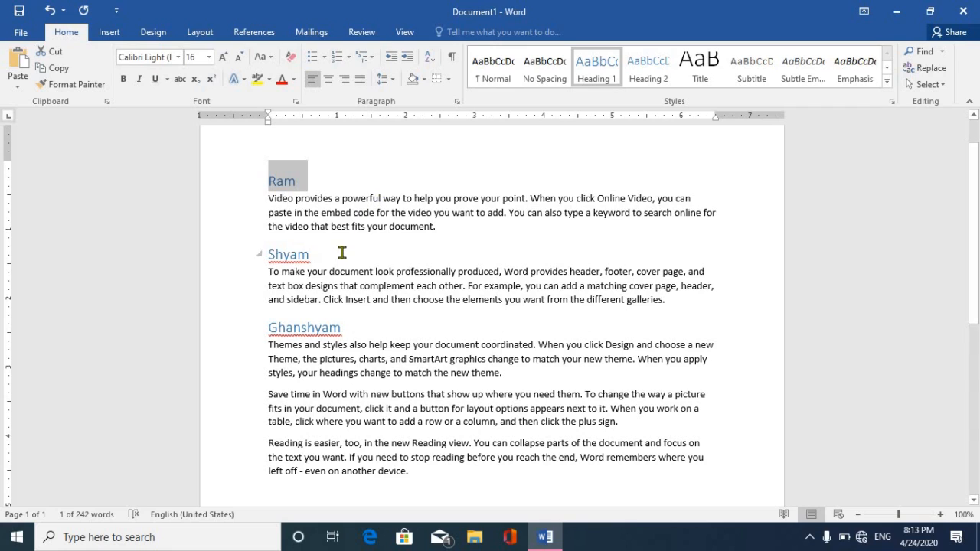
Insert page breaks before the Shyam and Ghanshyam headings.
click(309, 254)
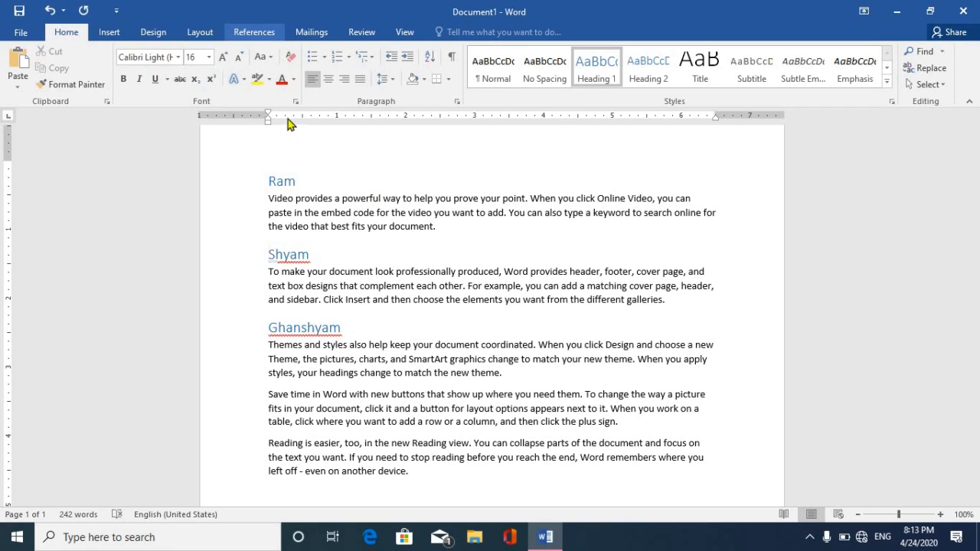
key(ctrl+Return)
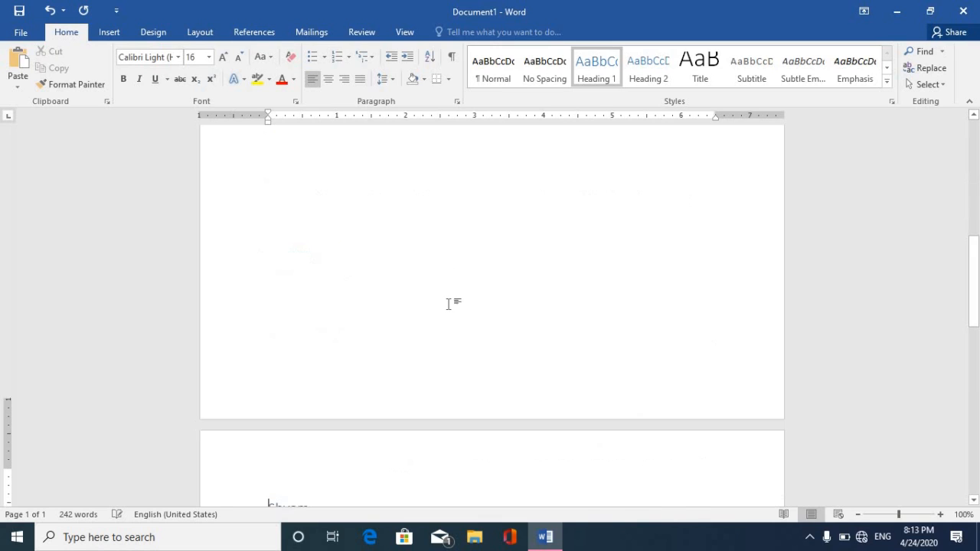
drag(975, 287, 975, 352)
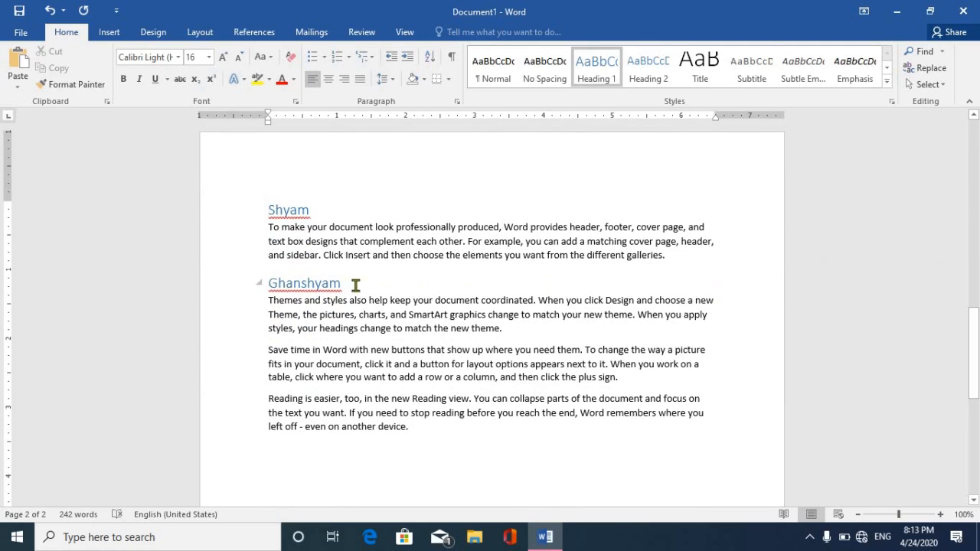
click(269, 283)
key(ctrl+Return)
drag(975, 362, 975, 126)
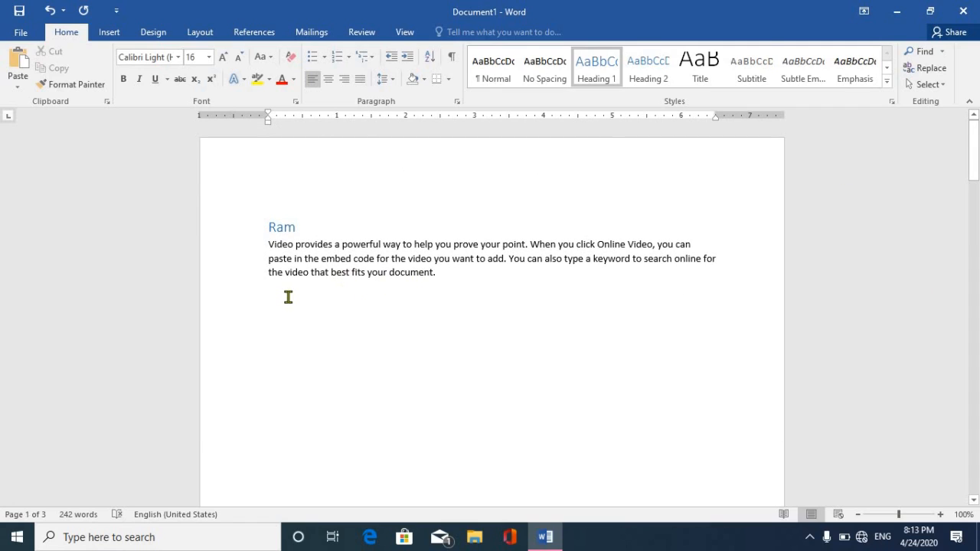
click(289, 297)
drag(974, 157, 908, 401)
At the end of page 3, open Cross-reference with Heading as the reference type.
click(266, 273)
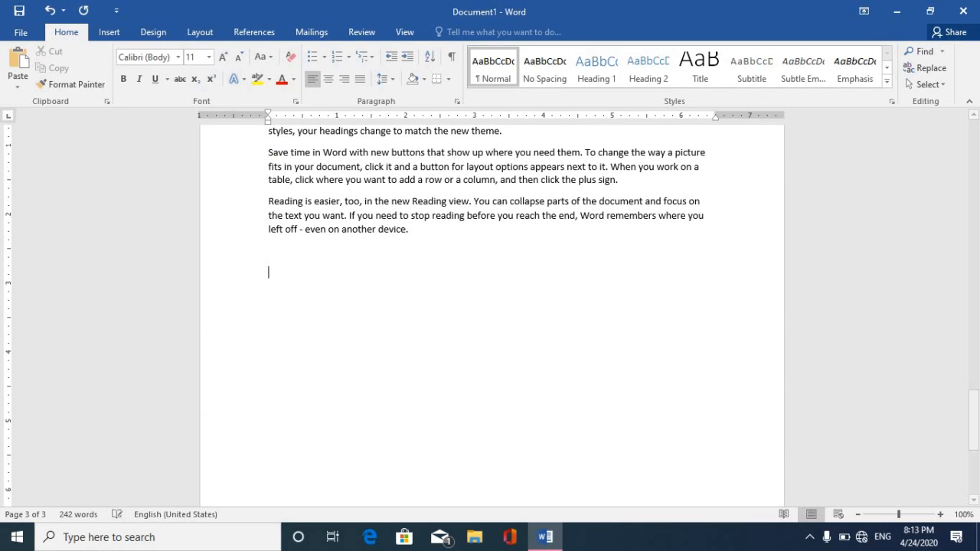
click(109, 32)
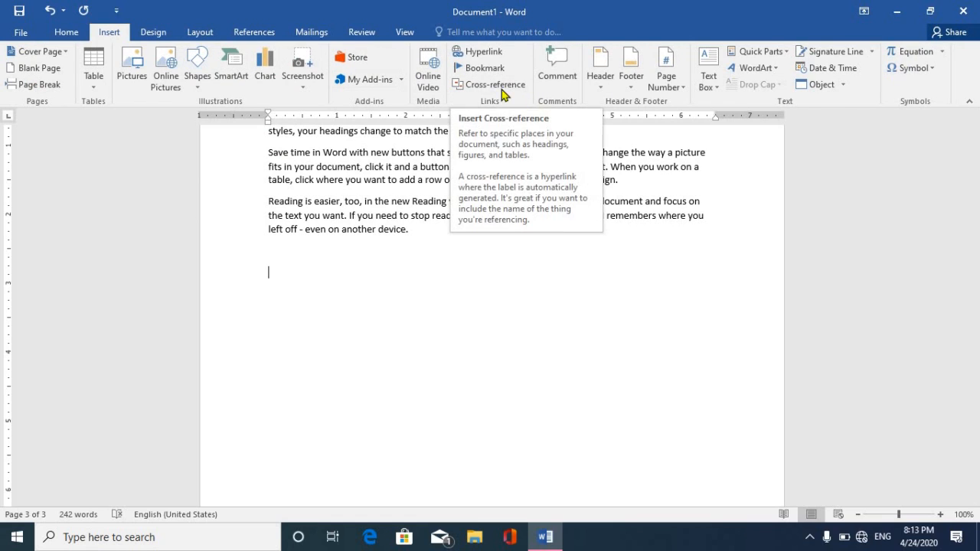
click(258, 34)
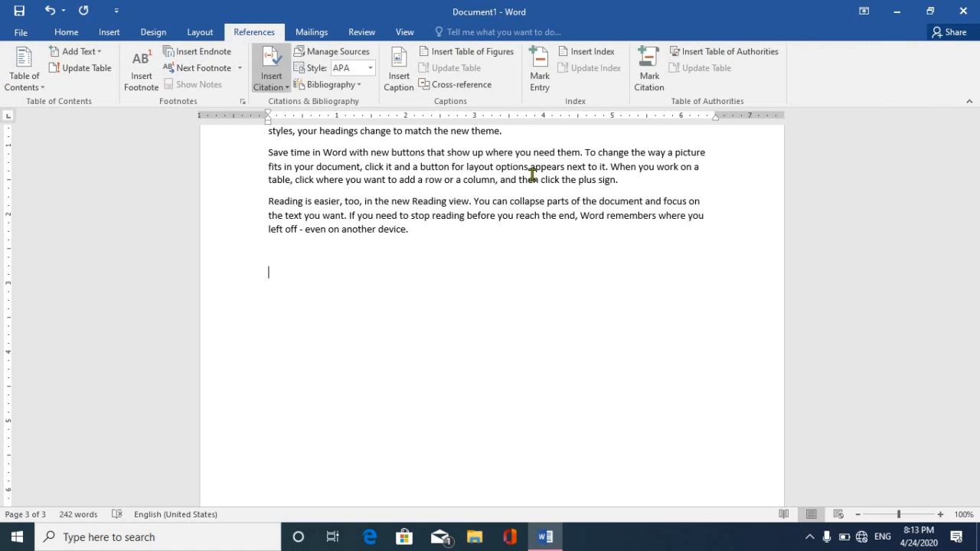
click(469, 86)
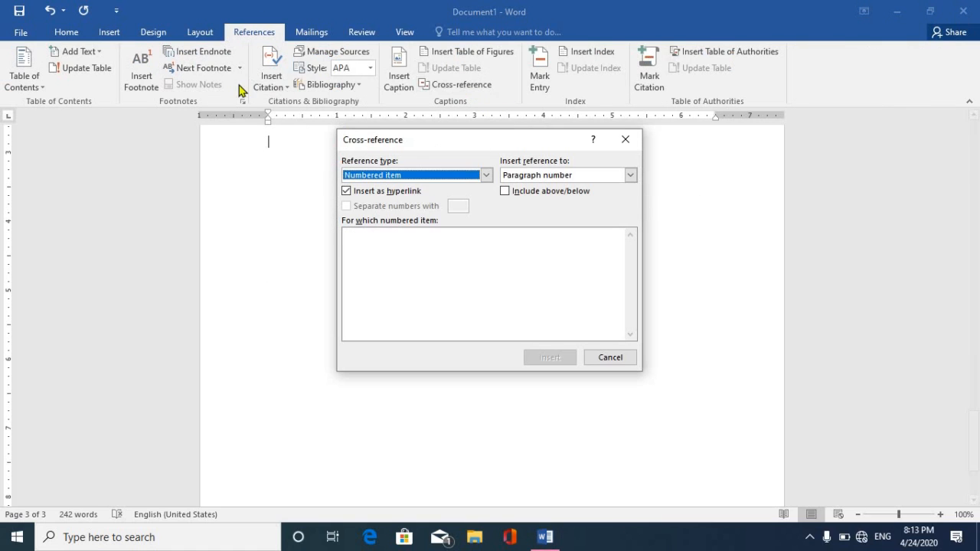
click(417, 177)
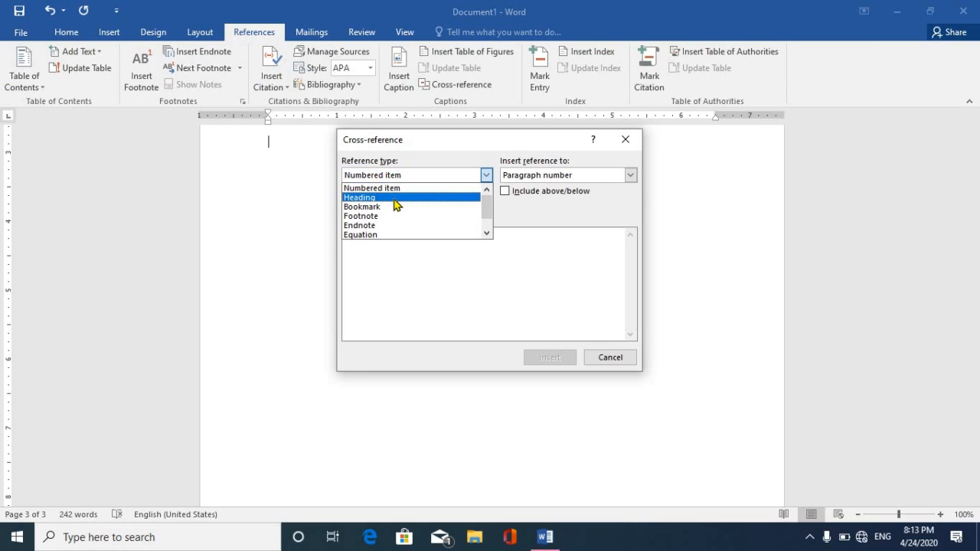
click(394, 199)
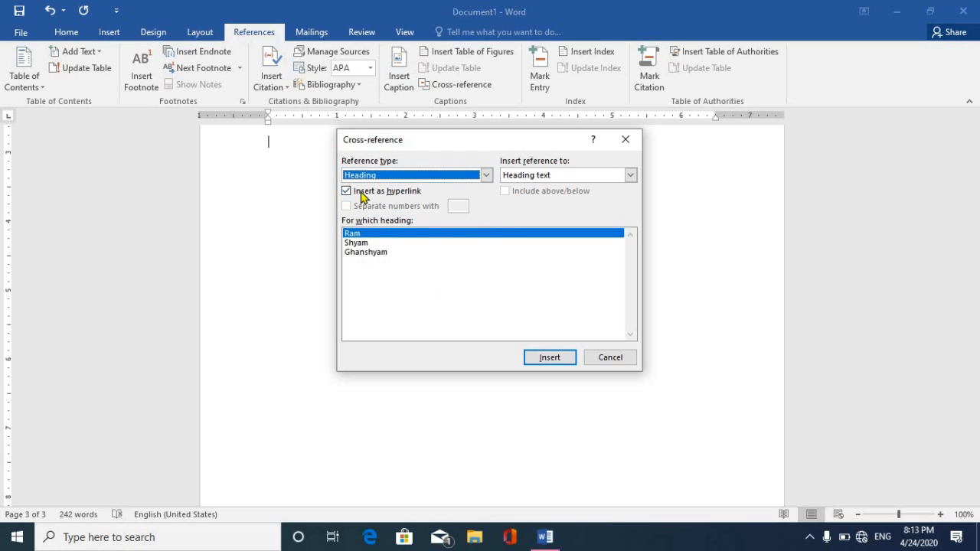
Insert linked cross-references to the Ram, Shyam and Ghanshyam headings.
click(364, 238)
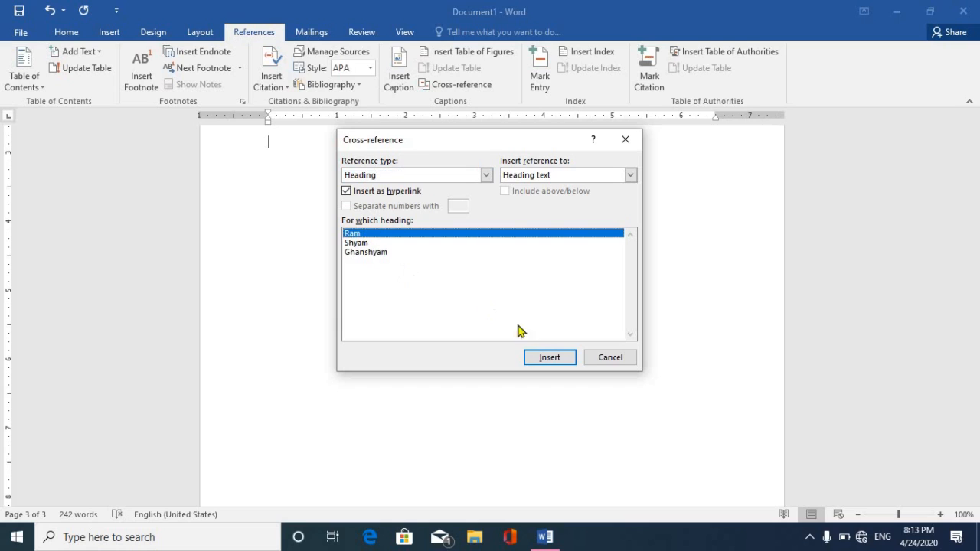
click(553, 358)
click(369, 243)
click(548, 359)
click(382, 252)
click(539, 359)
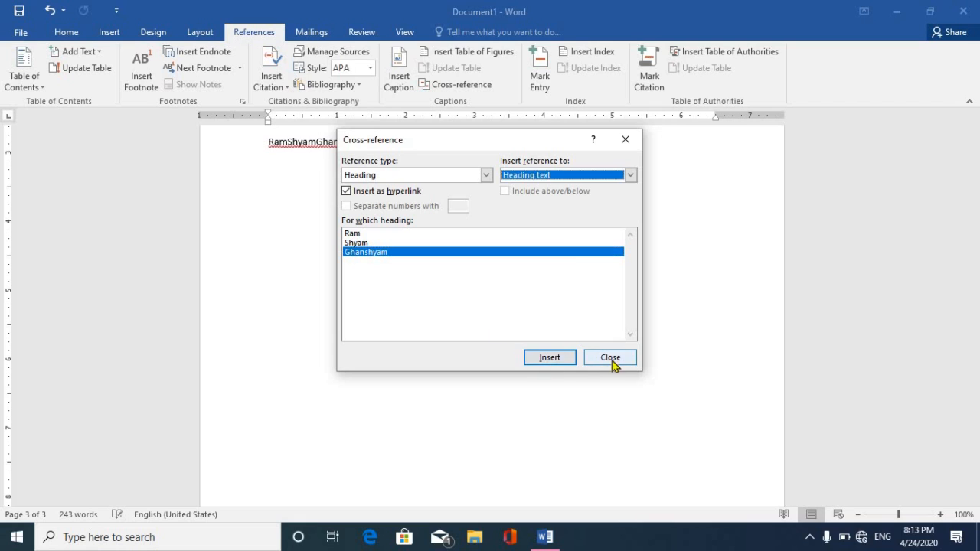
click(611, 360)
click(288, 143)
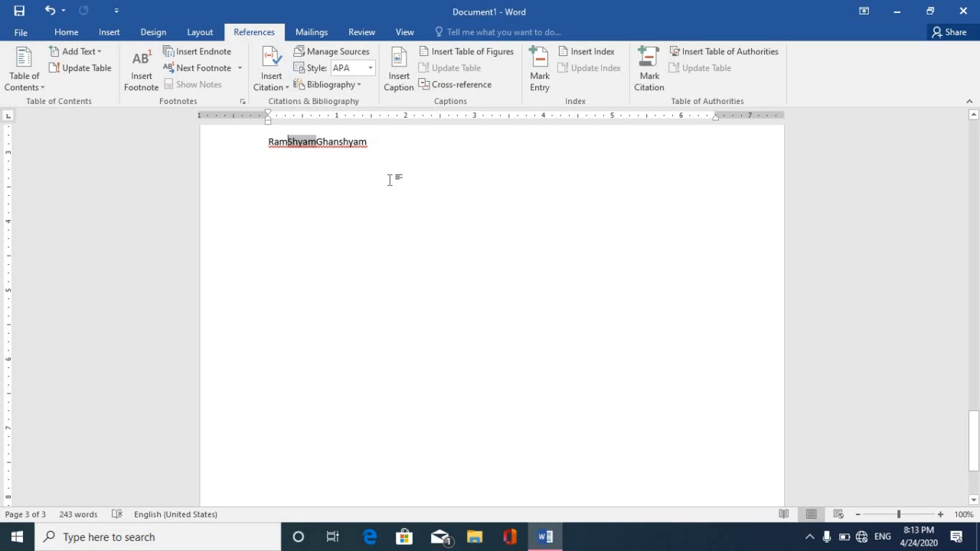
Split the Ram, Shyam and Ghanshyam cross-references onto separate lines.
key(Return)
click(299, 165)
key(Return)
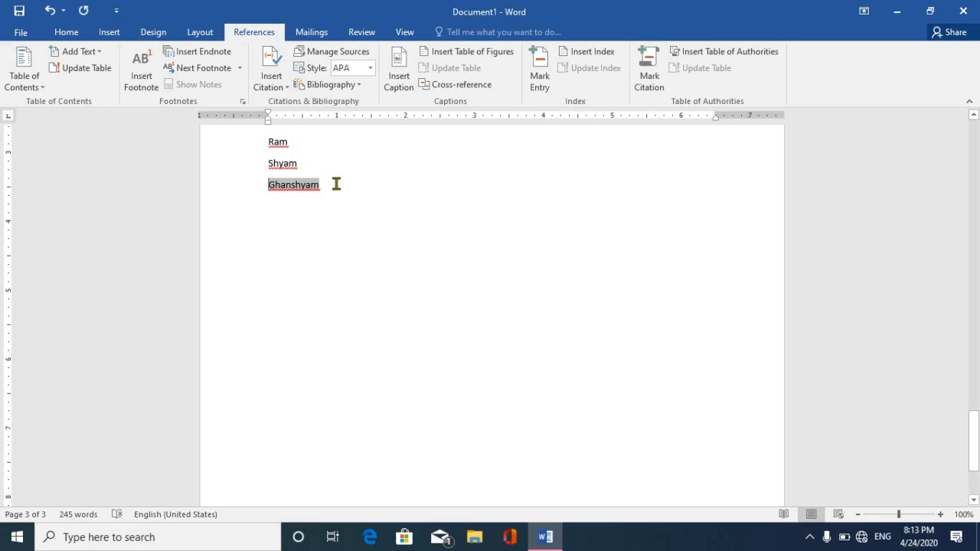
click(288, 142)
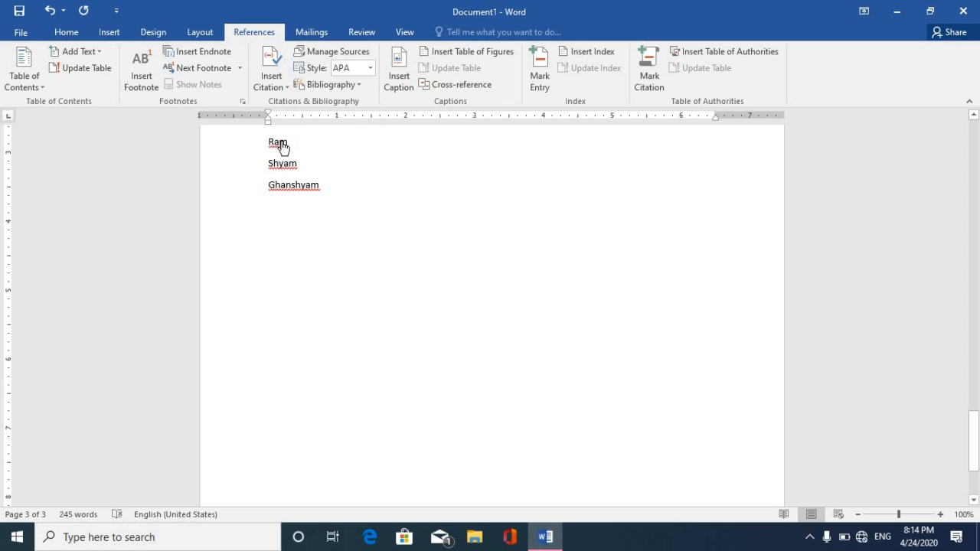
Follow the Ram cross-reference to its heading on page 1.
ctrl+click(281, 141)
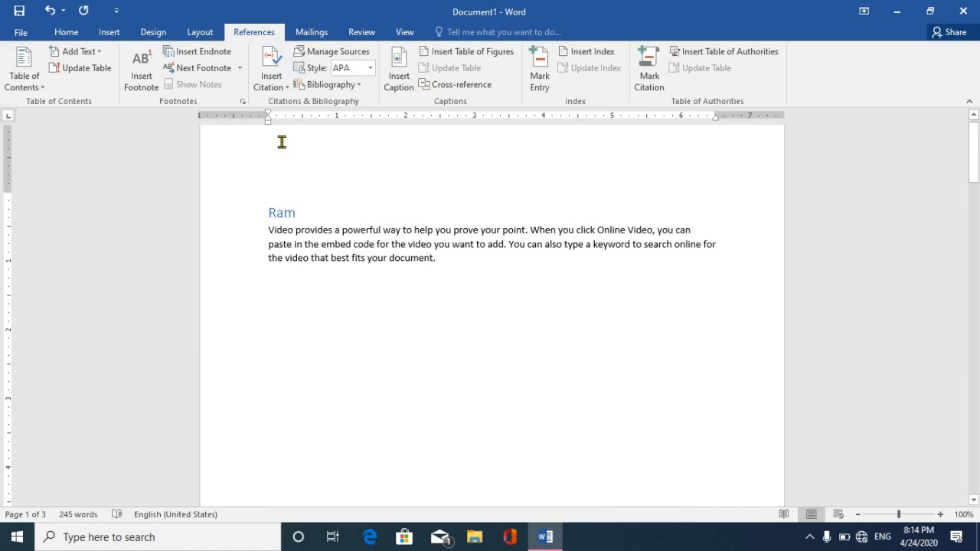
click(977, 151)
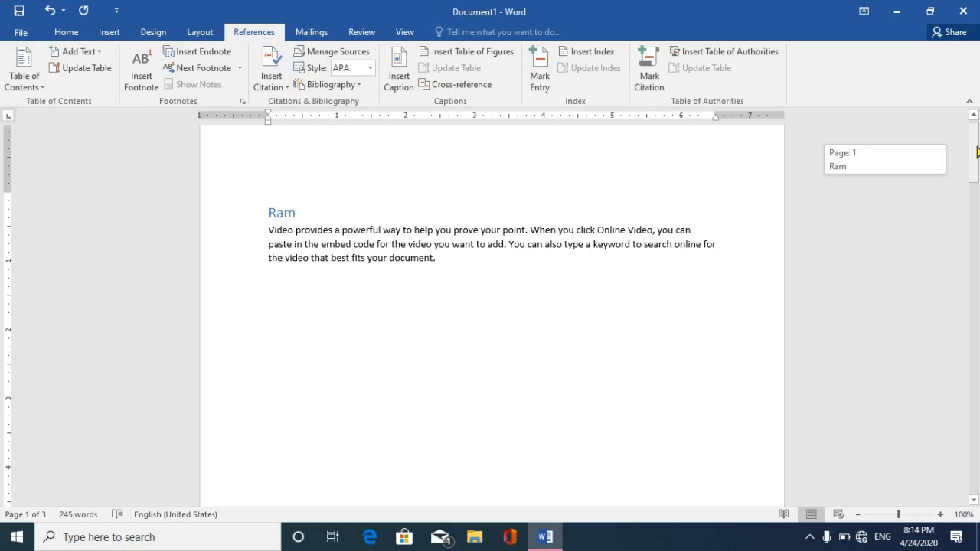
drag(977, 152, 976, 146)
click(316, 321)
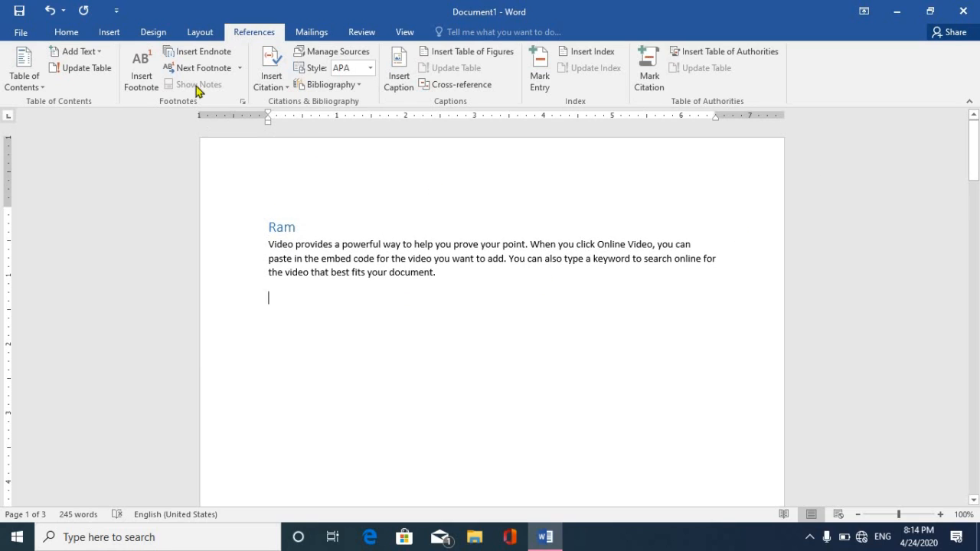
click(109, 33)
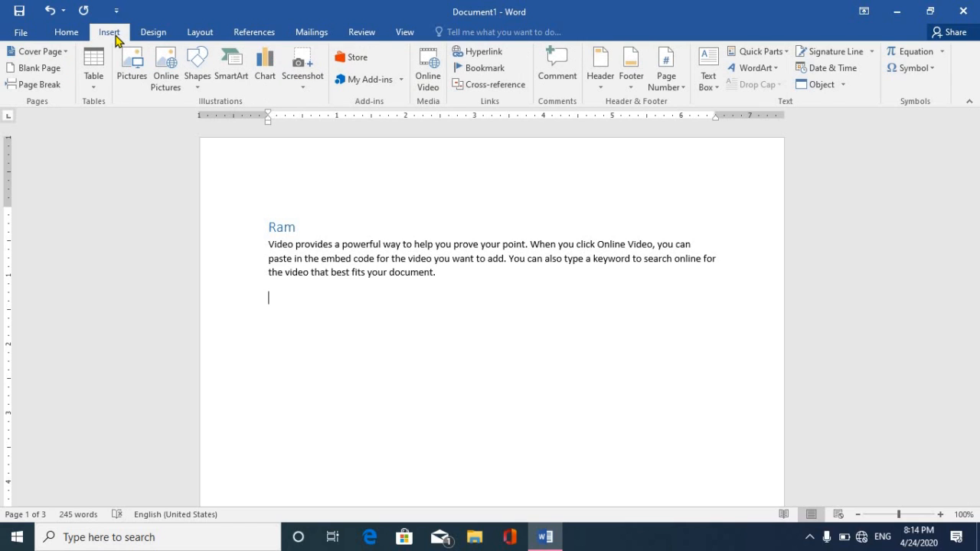
click(557, 74)
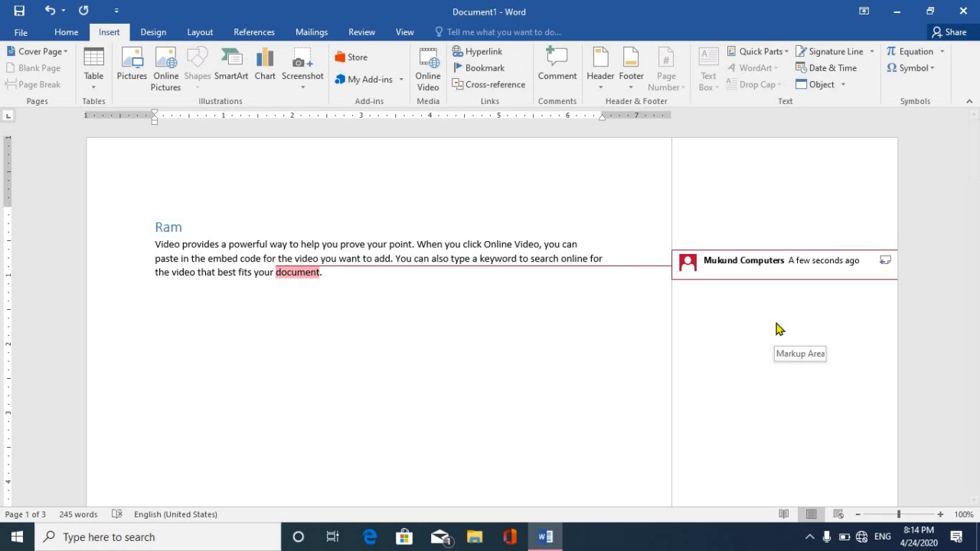
text(x)
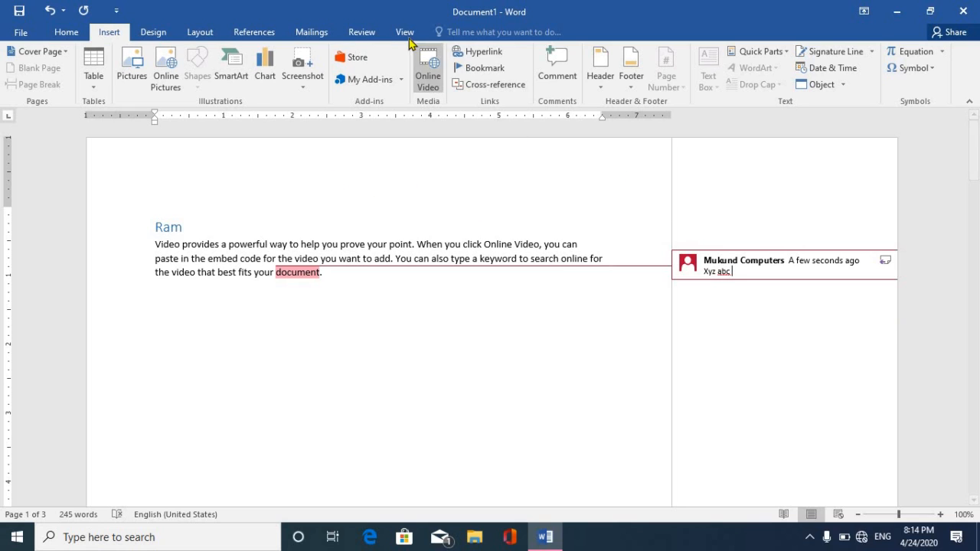
click(366, 34)
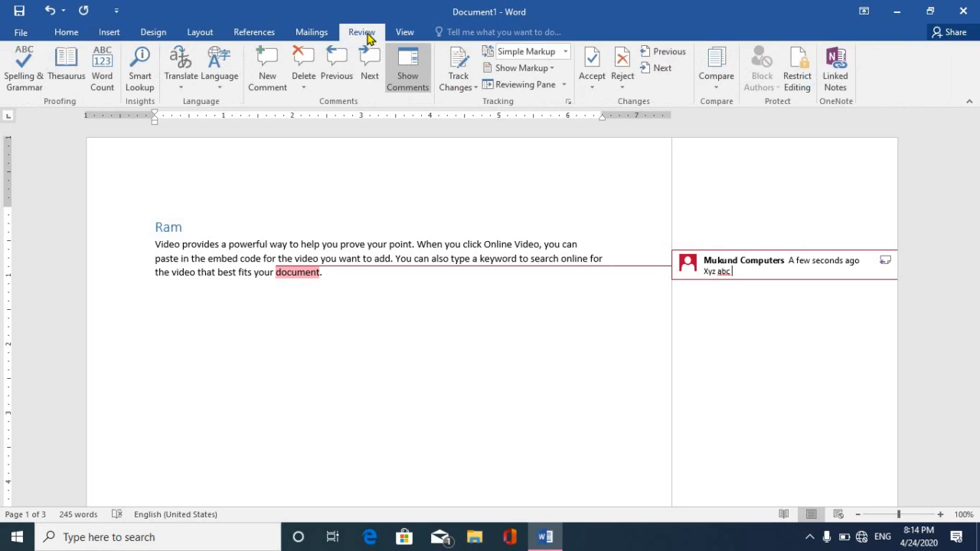
click(547, 70)
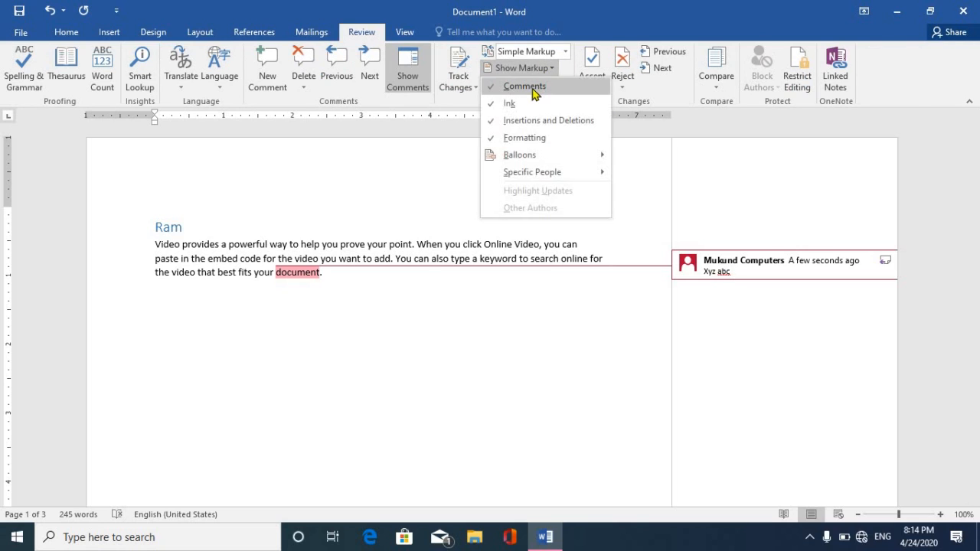
click(534, 88)
click(539, 69)
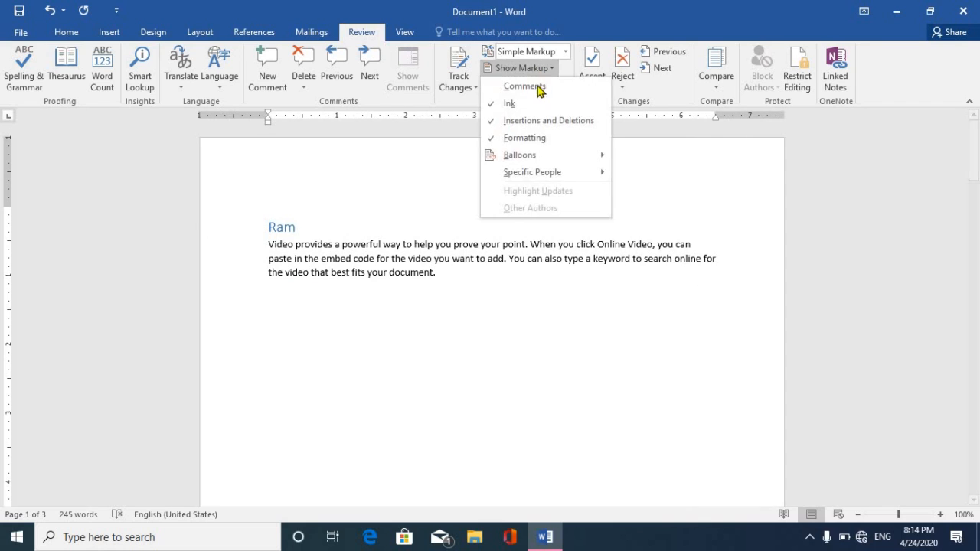
click(534, 87)
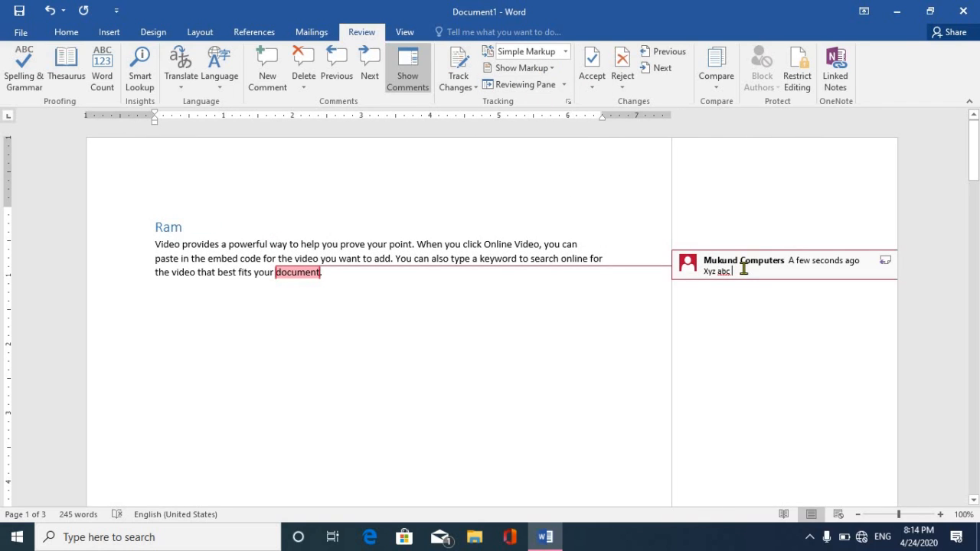
click(305, 88)
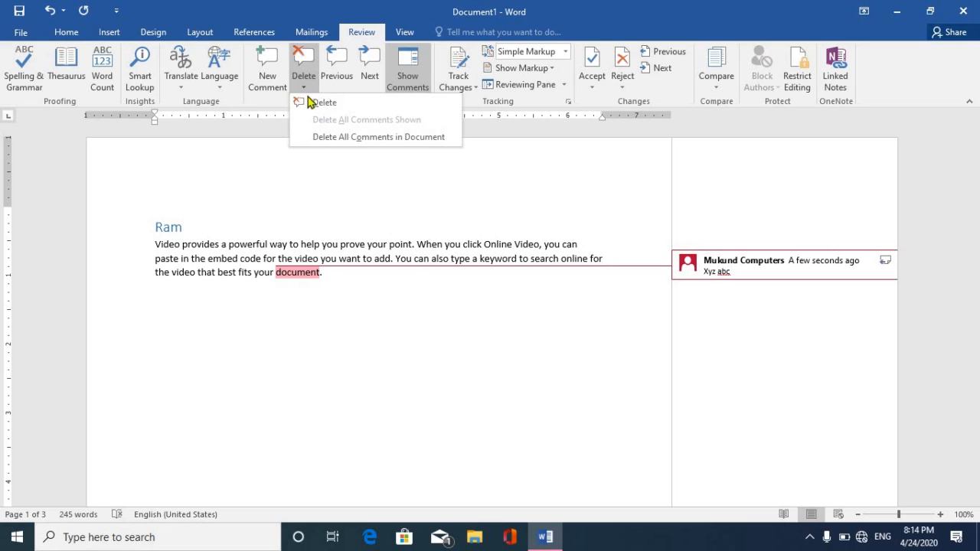
click(320, 135)
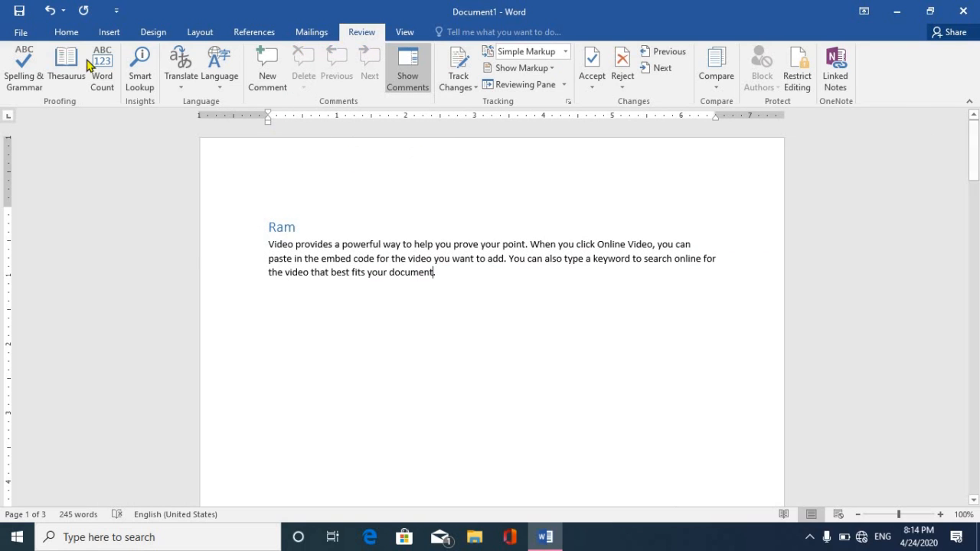
click(109, 32)
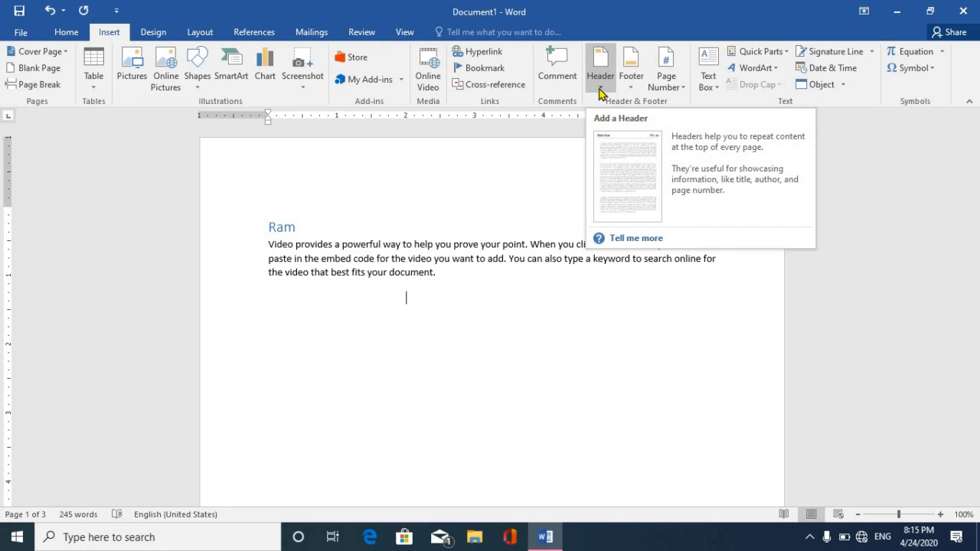
Insert the built-in Banded header design.
click(600, 90)
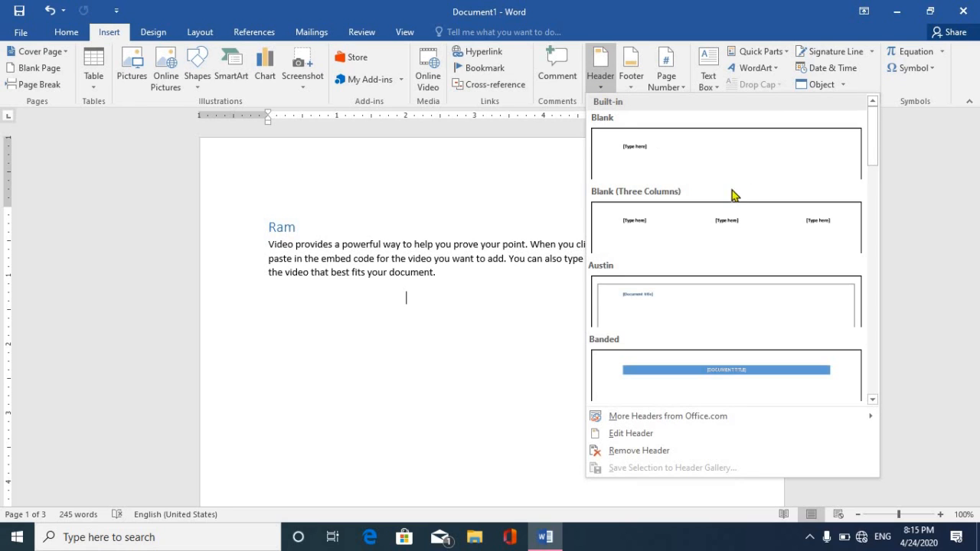
drag(871, 159, 878, 189)
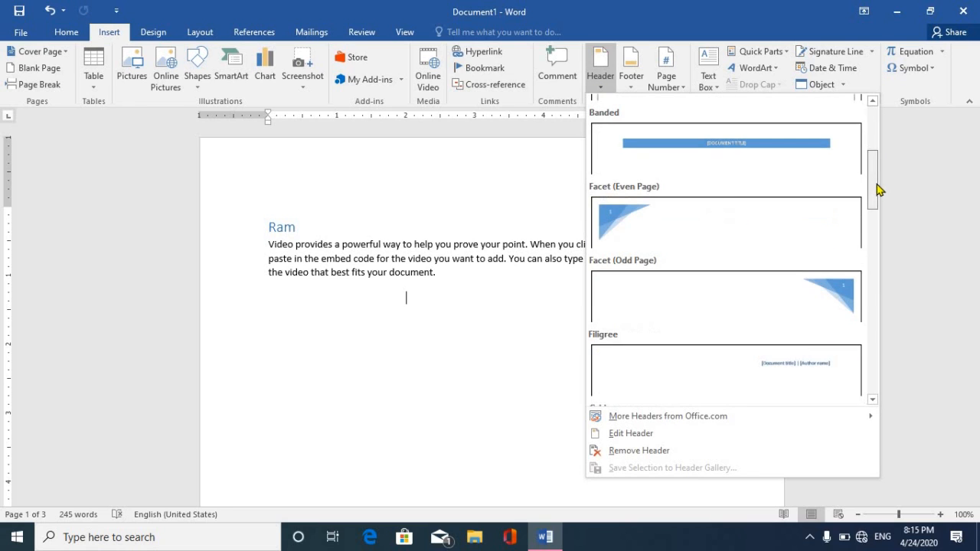
click(735, 153)
drag(974, 157, 976, 134)
Set the header title to MUKUND COMPUTERS and close header editing.
click(557, 183)
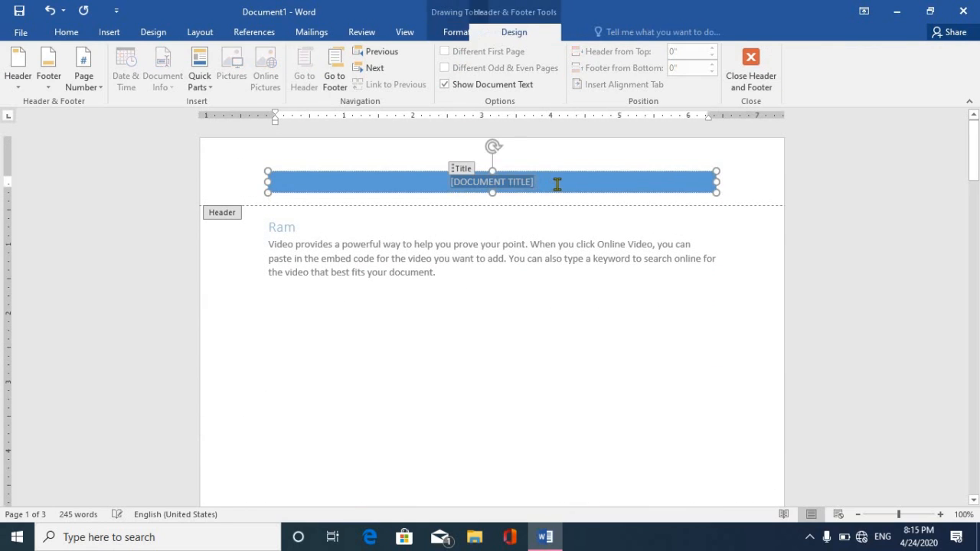
text(M)
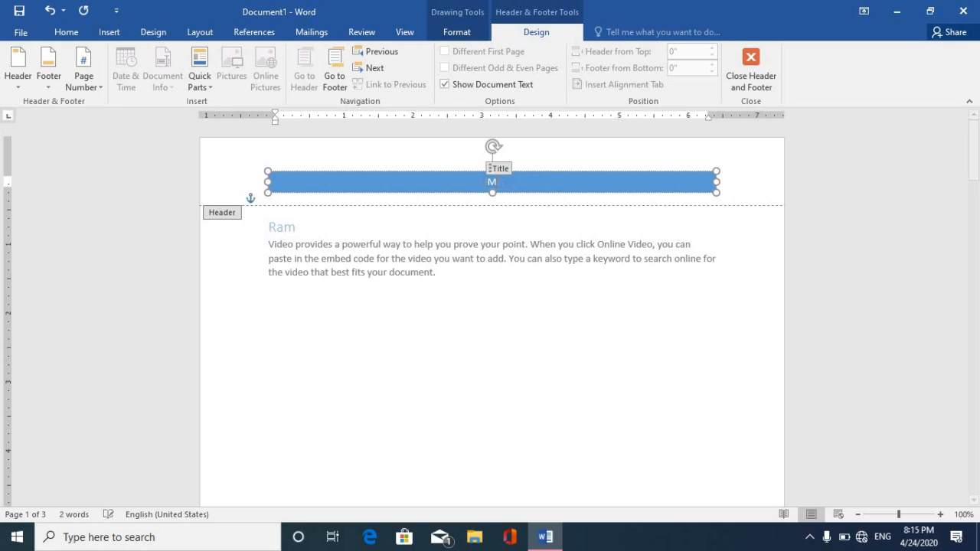
text(UKUND C)
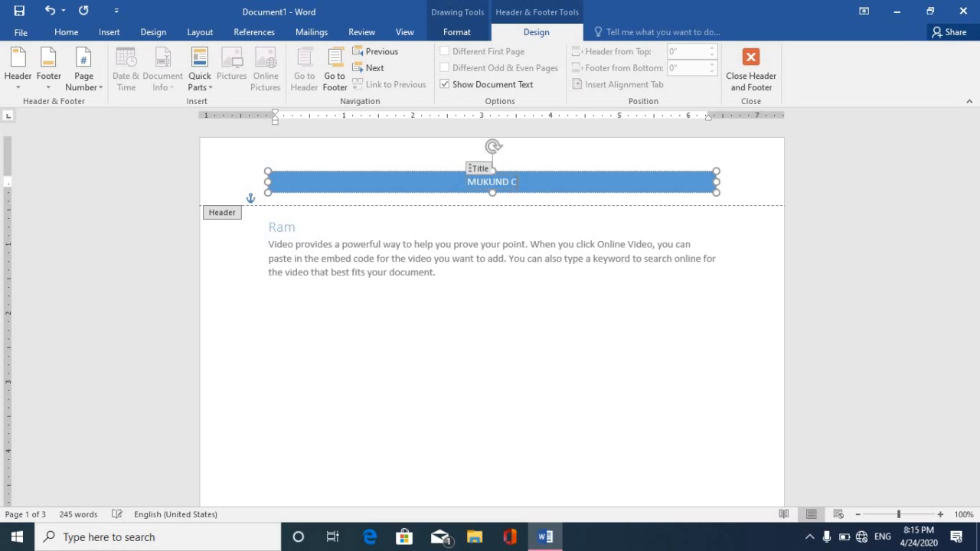
text(OMPUTERS)
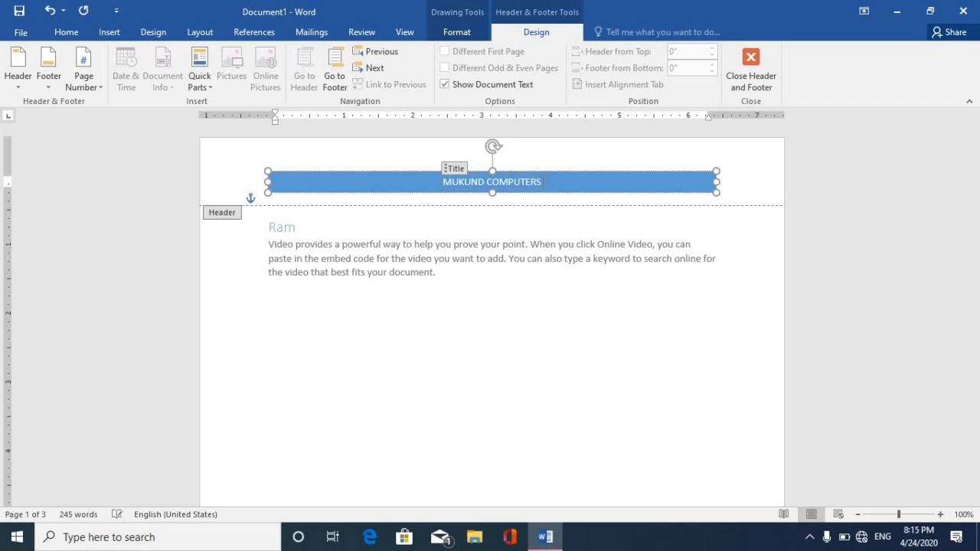
click(756, 74)
drag(976, 158, 892, 126)
click(107, 34)
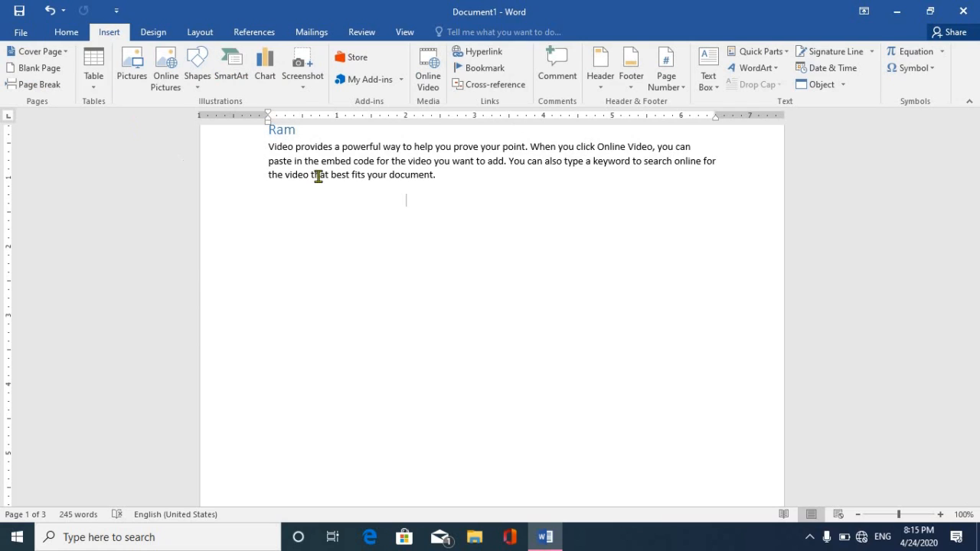
Add a Bottom of Page page number beneath a divider line and close footer editing.
click(631, 88)
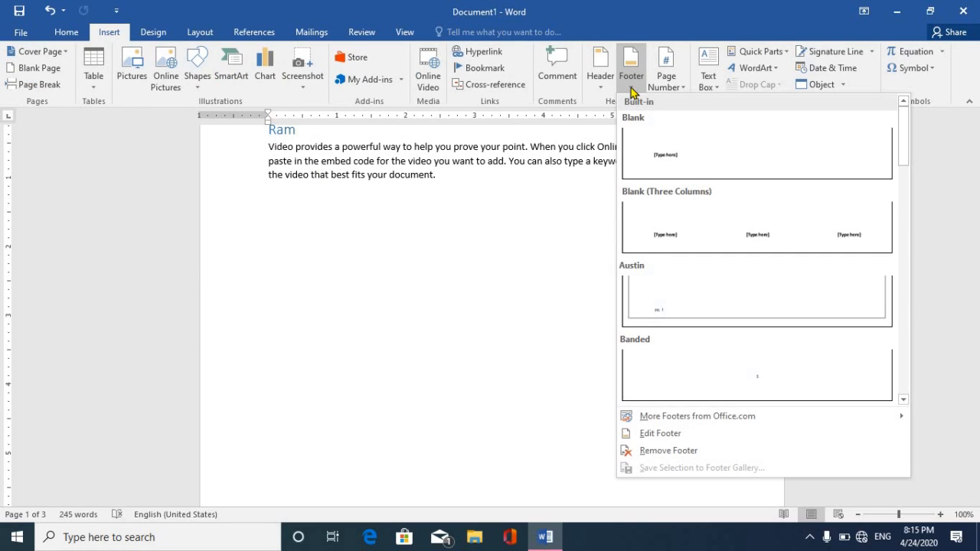
click(680, 91)
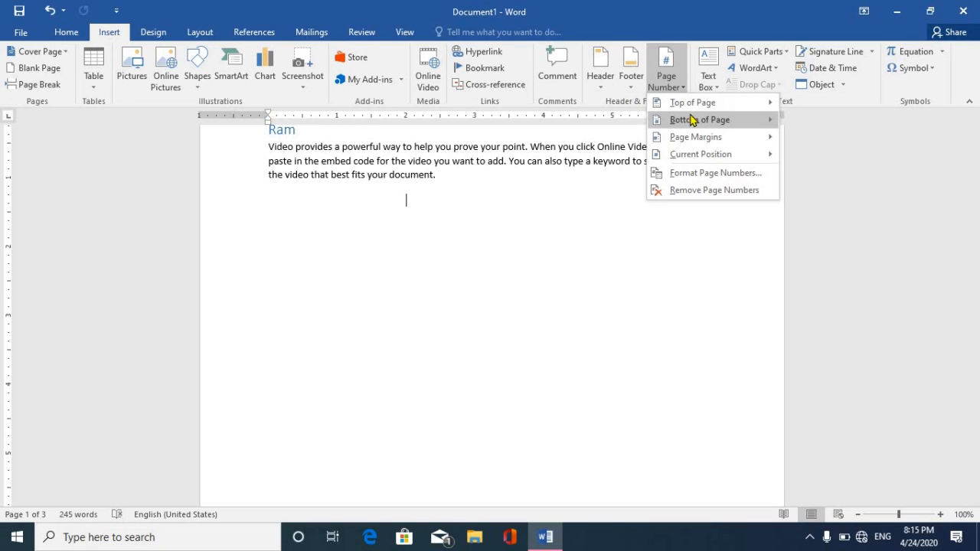
mouse_move(691, 125)
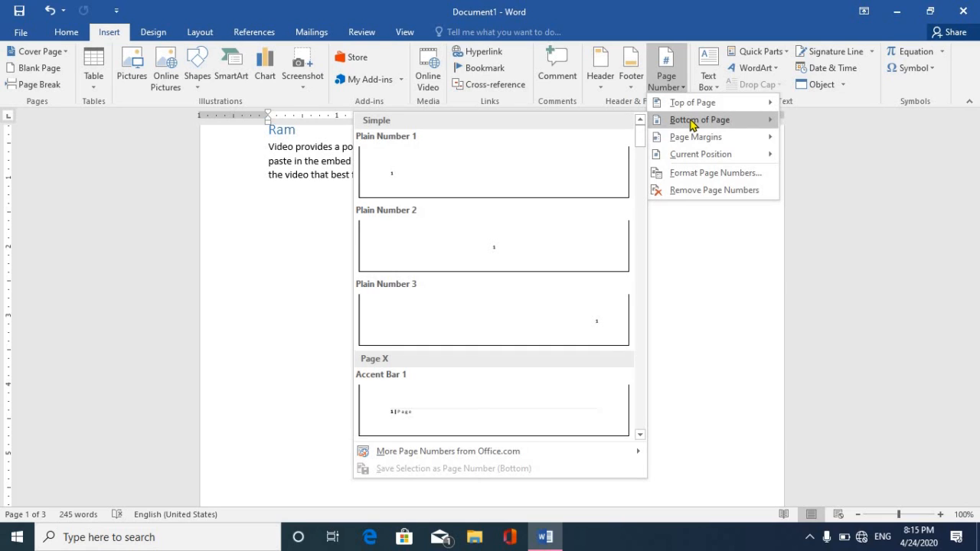
drag(641, 146, 644, 261)
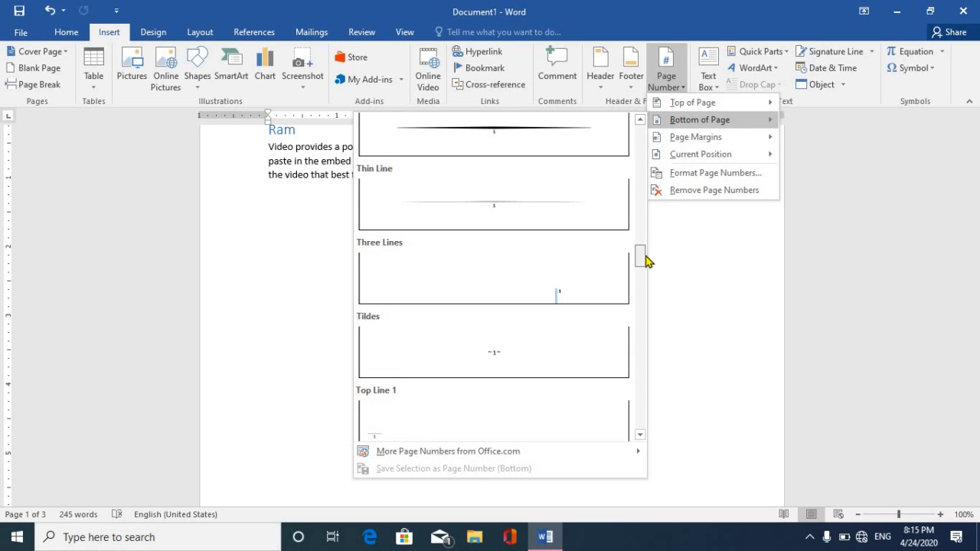
click(484, 137)
click(757, 85)
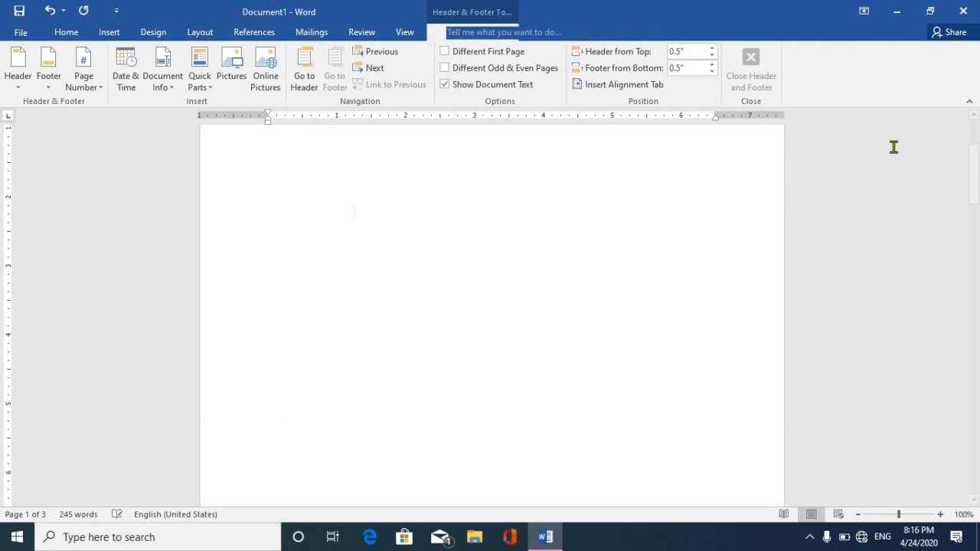
Scroll back to page 1 and place the caret below the Ram paragraph.
drag(974, 165, 975, 293)
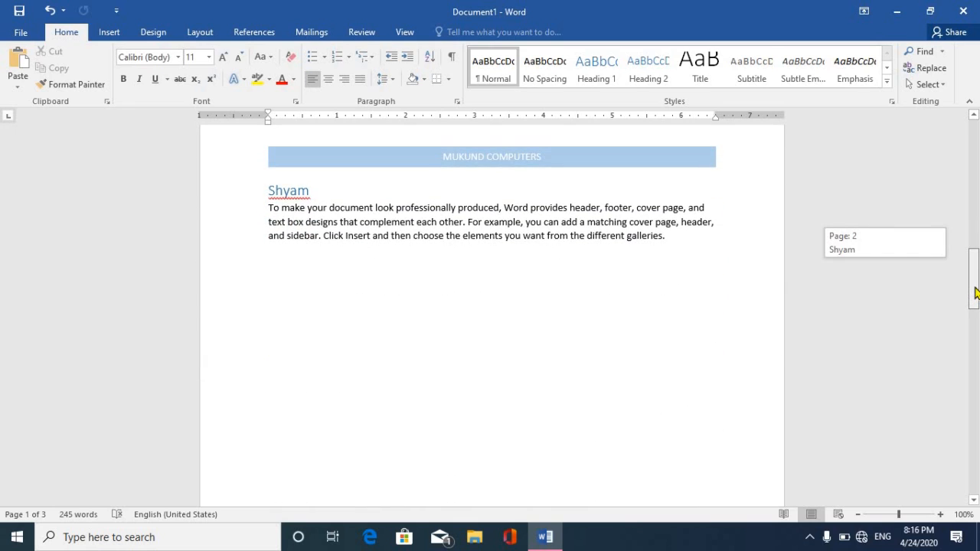
mouse_move(976, 326)
mouse_down()
mouse_move(973, 469)
mouse_move(976, 130)
mouse_up()
click(278, 303)
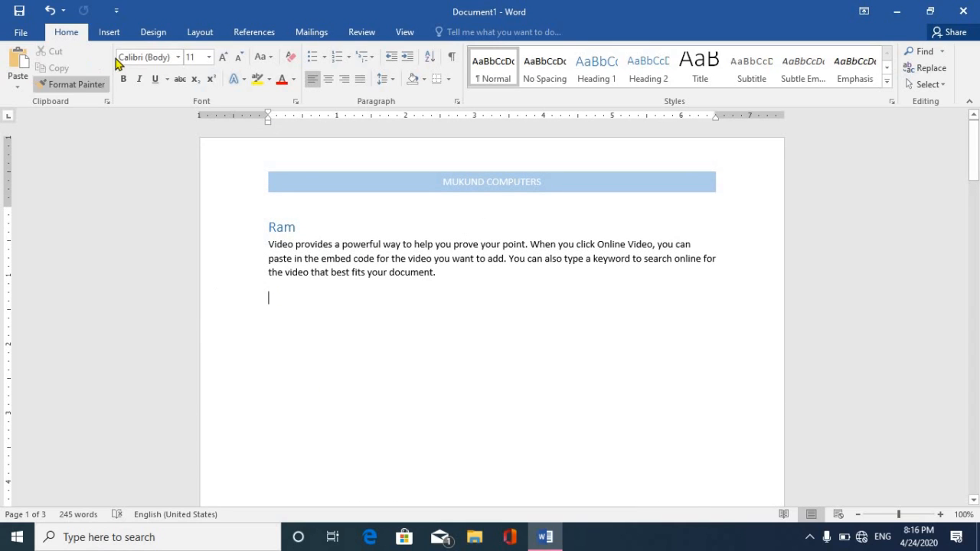
Insert an Austin Sidebar text box on the right side of the page.
click(107, 33)
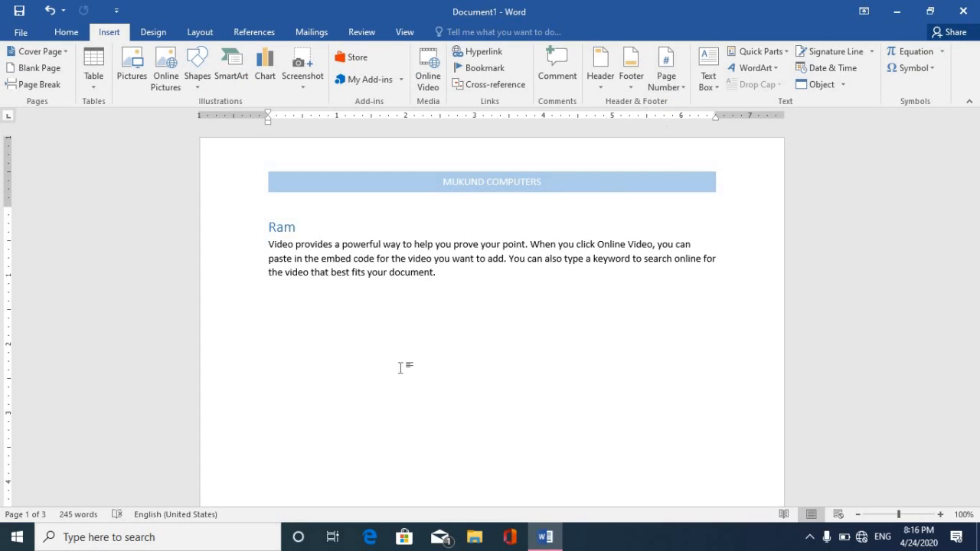
click(716, 88)
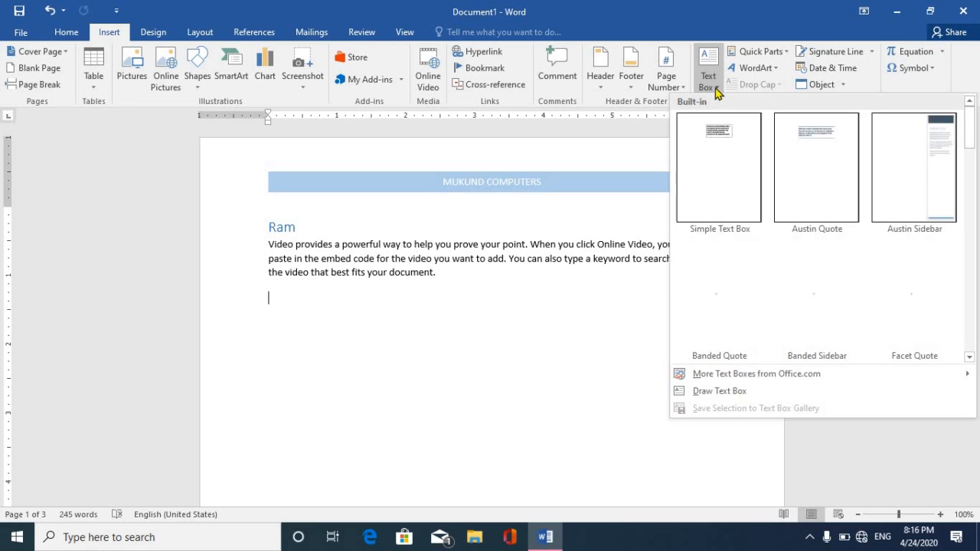
mouse_move(969, 136)
mouse_down()
mouse_move(975, 289)
mouse_move(977, 134)
mouse_up()
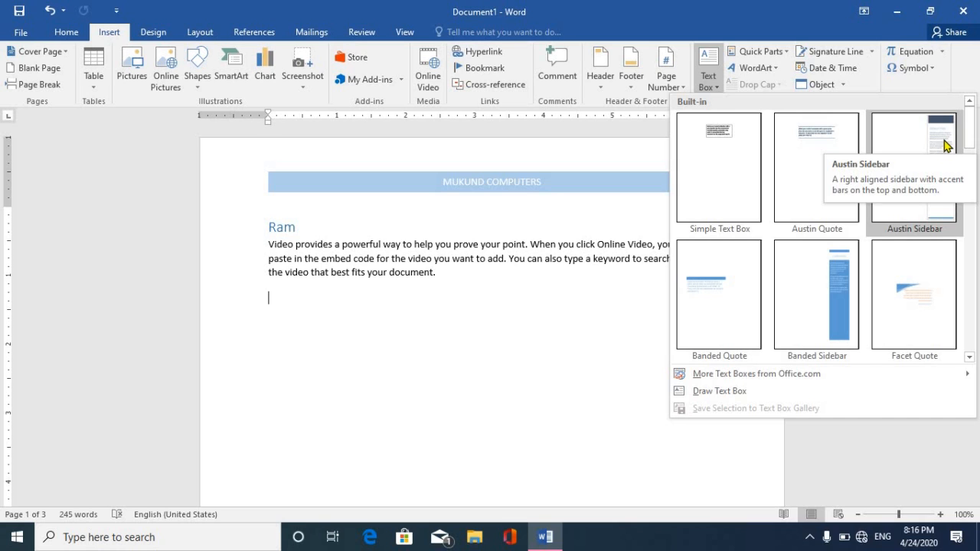
click(945, 145)
drag(974, 226, 977, 269)
Overwrite the sidebar's placeholder body text with typed sample text.
click(307, 210)
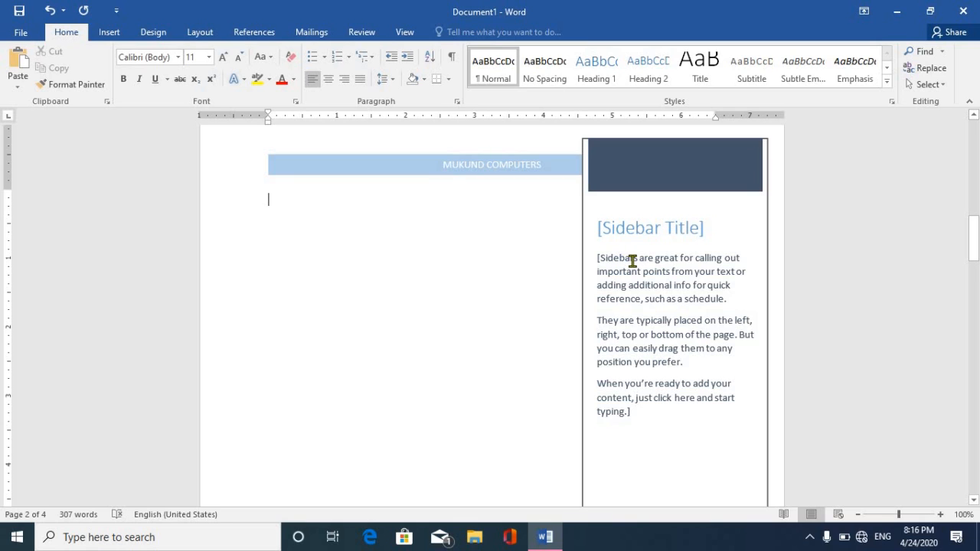
click(623, 329)
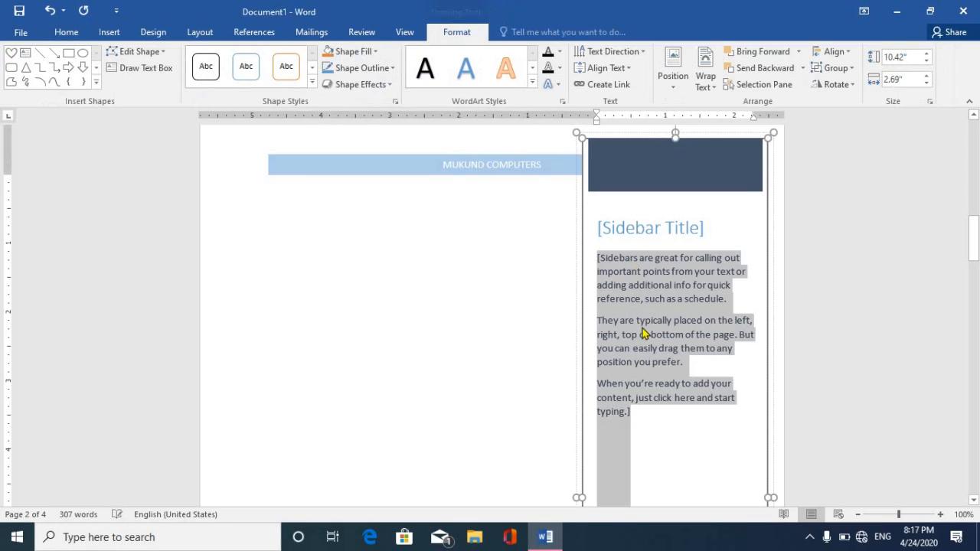
text(t)
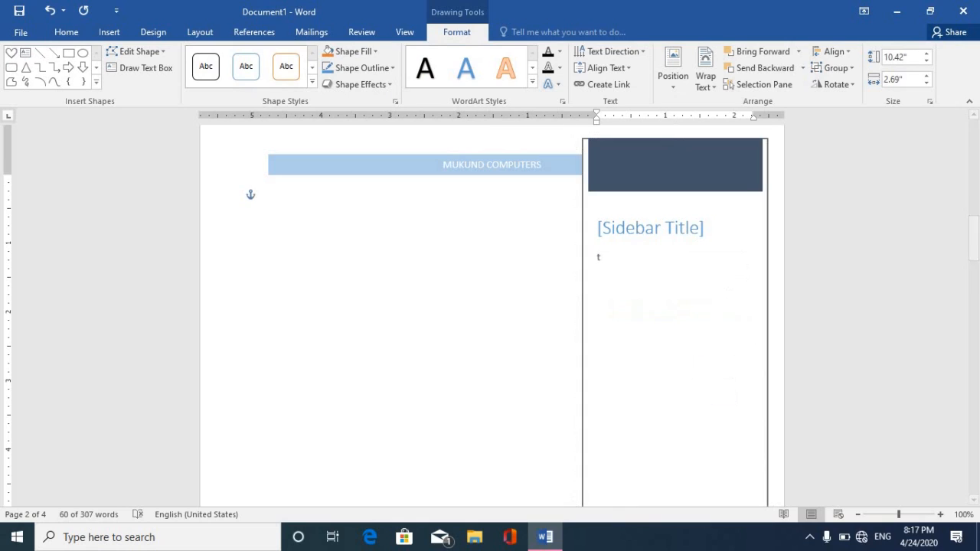
text(ebrte)
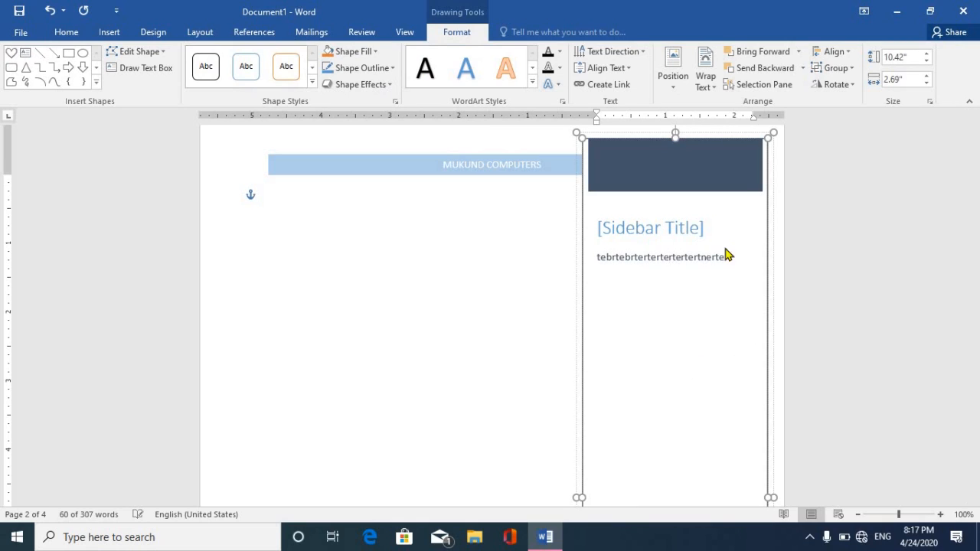
text(brterterterterterternerternterterterterterterterterterterterterte rt)
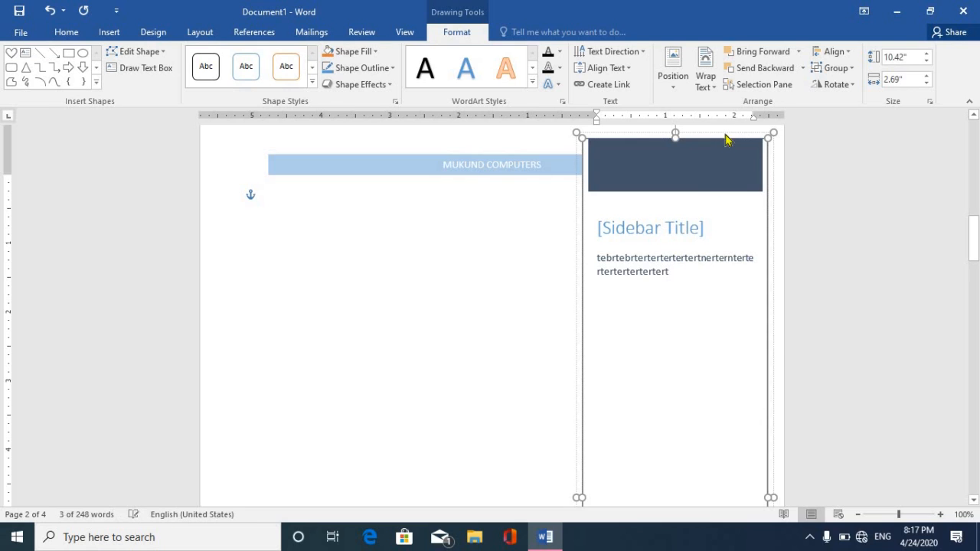
right_click(724, 138)
Cut the sidebar and draw a new text box in the middle of the page.
click(746, 140)
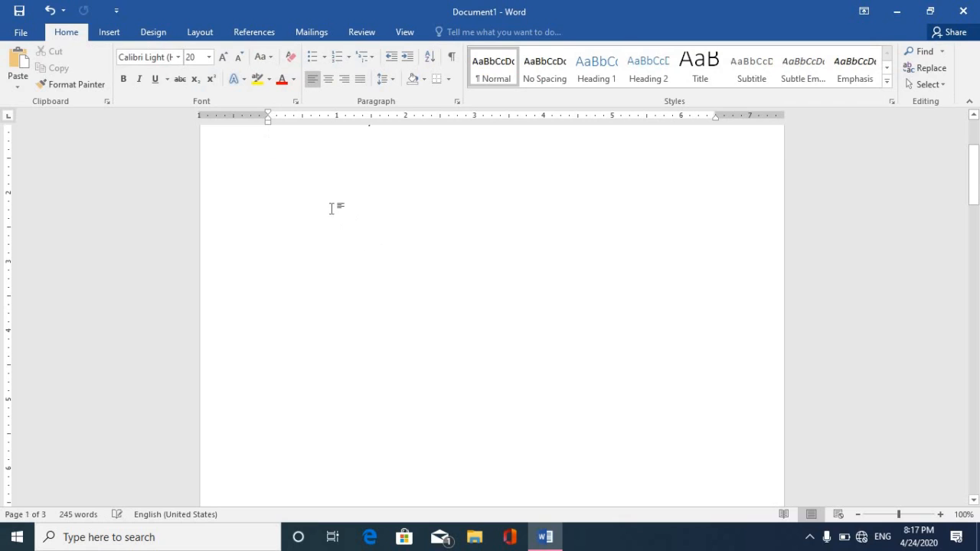
click(111, 32)
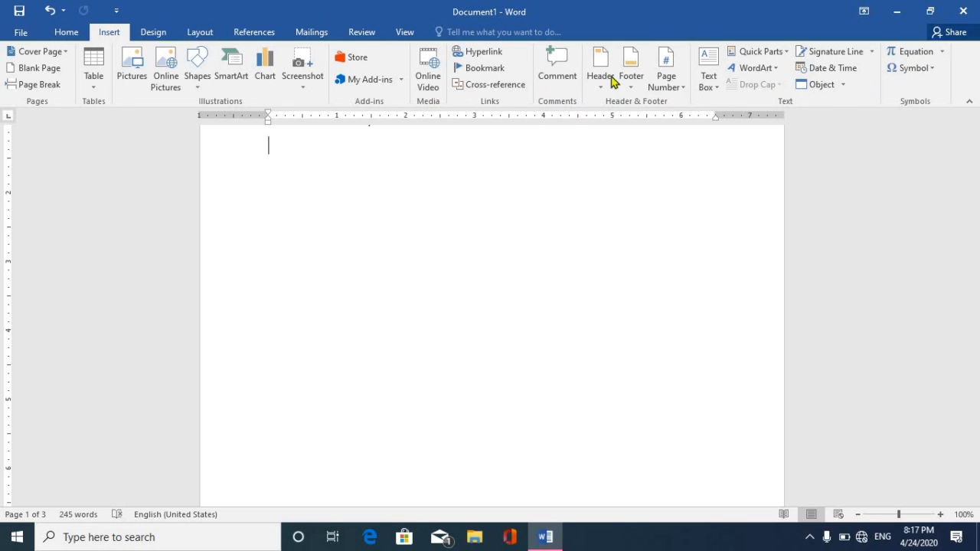
click(708, 85)
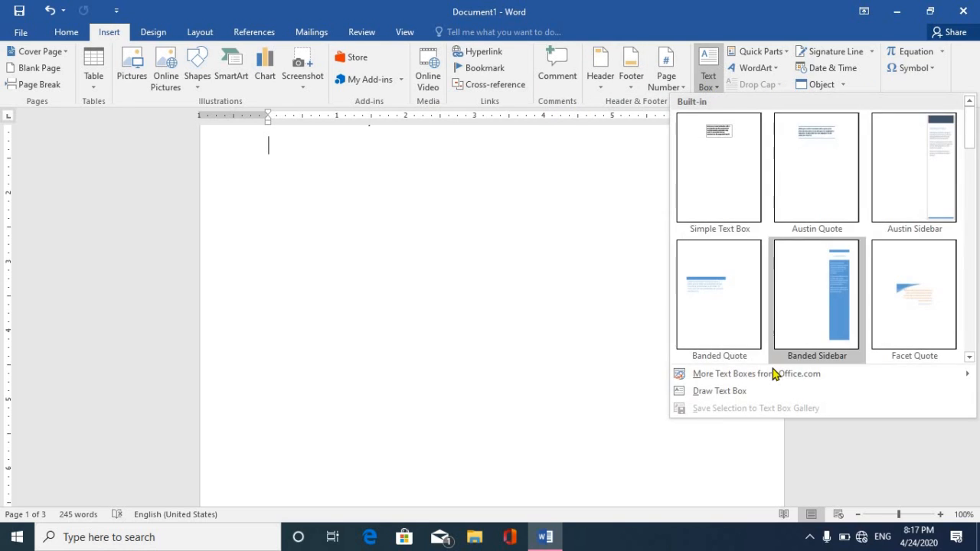
click(802, 329)
drag(410, 198, 666, 303)
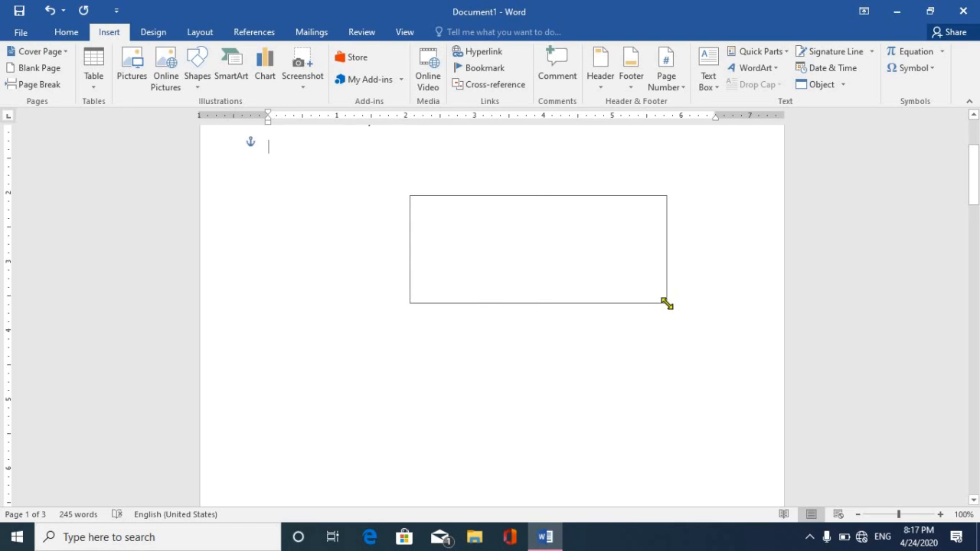
Fill the drawn text box with sample text, rotate its text 270°, then cut it.
text(T4t34tbt34t34b3b453534534)
click(613, 51)
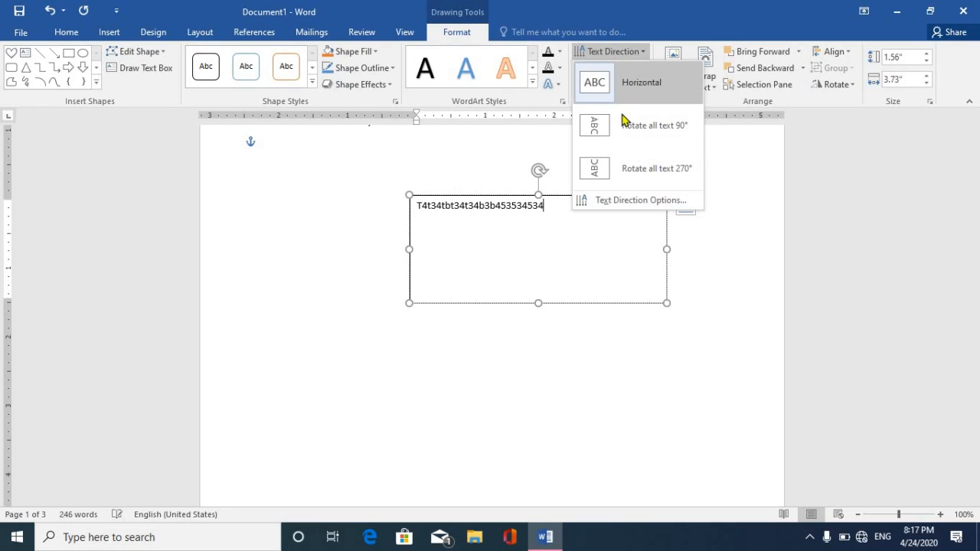
click(618, 168)
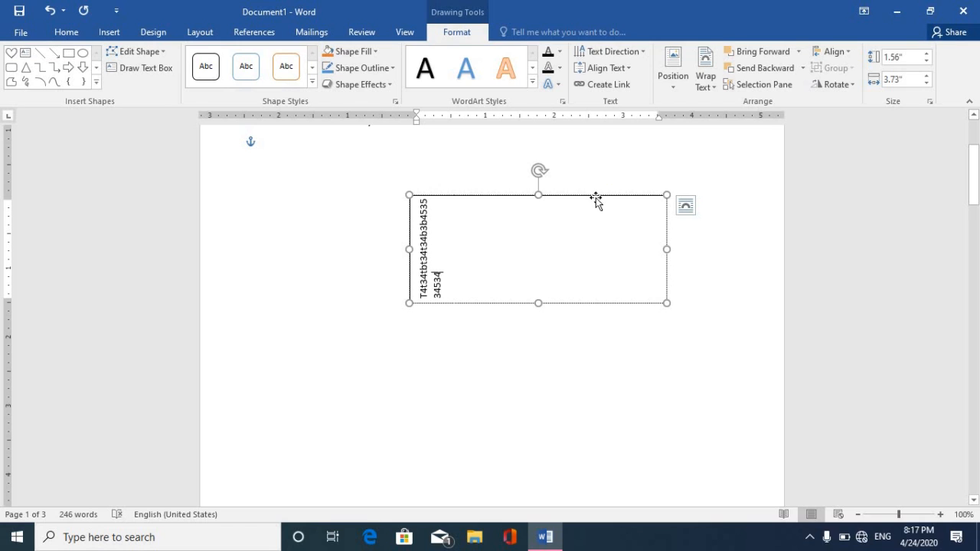
right_click(597, 201)
click(620, 205)
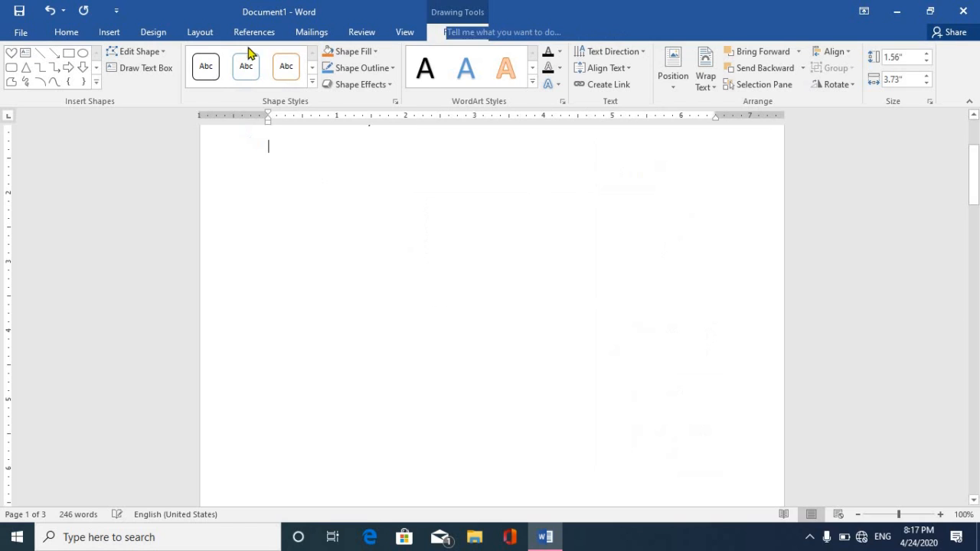
Insert an Author Quick Parts field below the Video paragraph containing the author's full name.
click(109, 32)
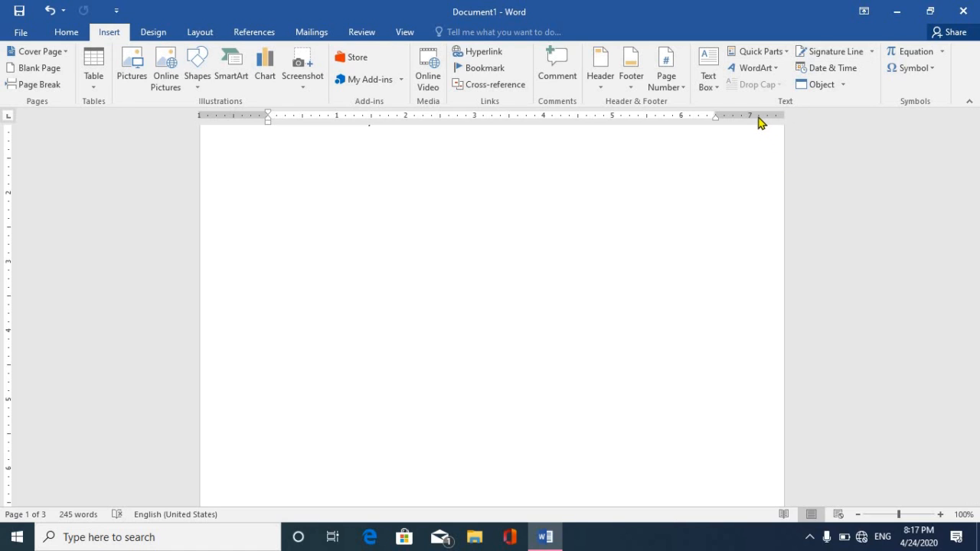
click(785, 54)
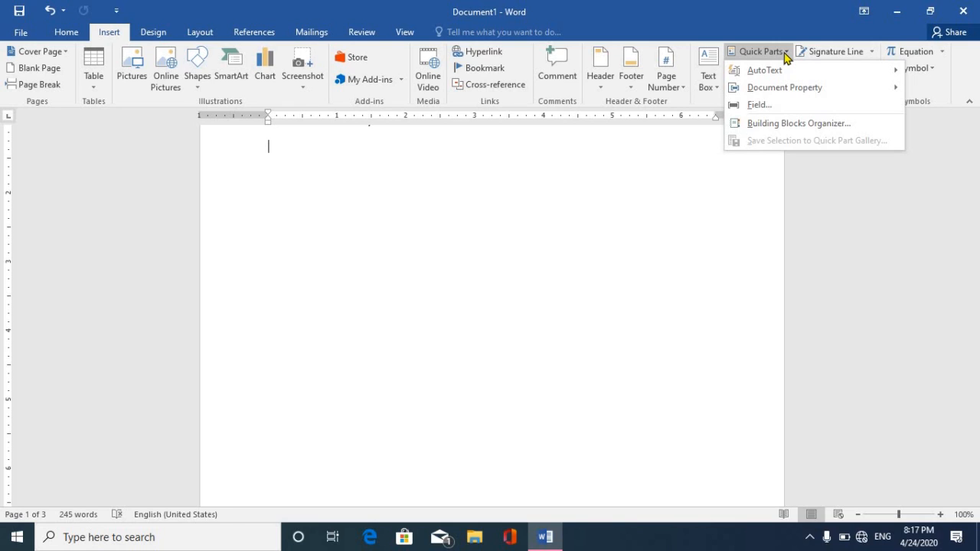
mouse_move(805, 92)
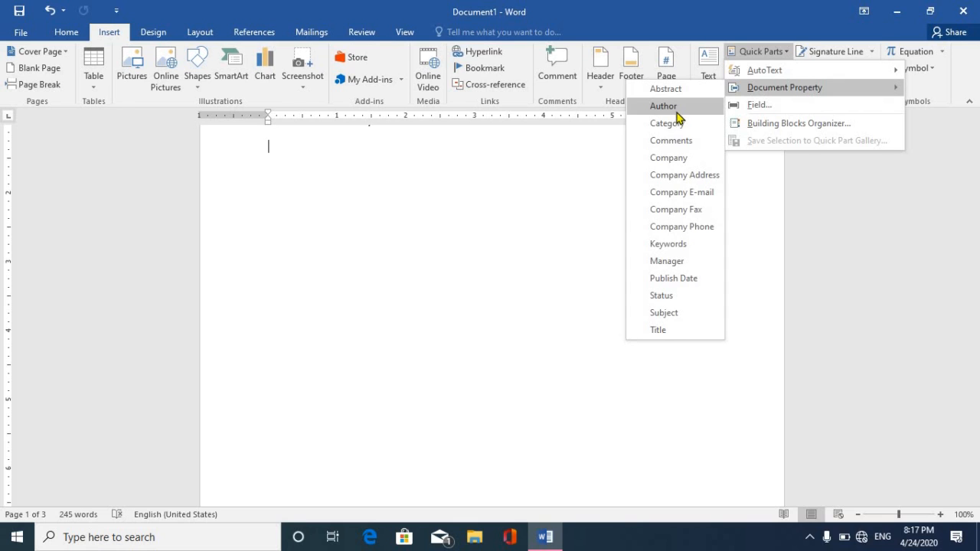
click(663, 106)
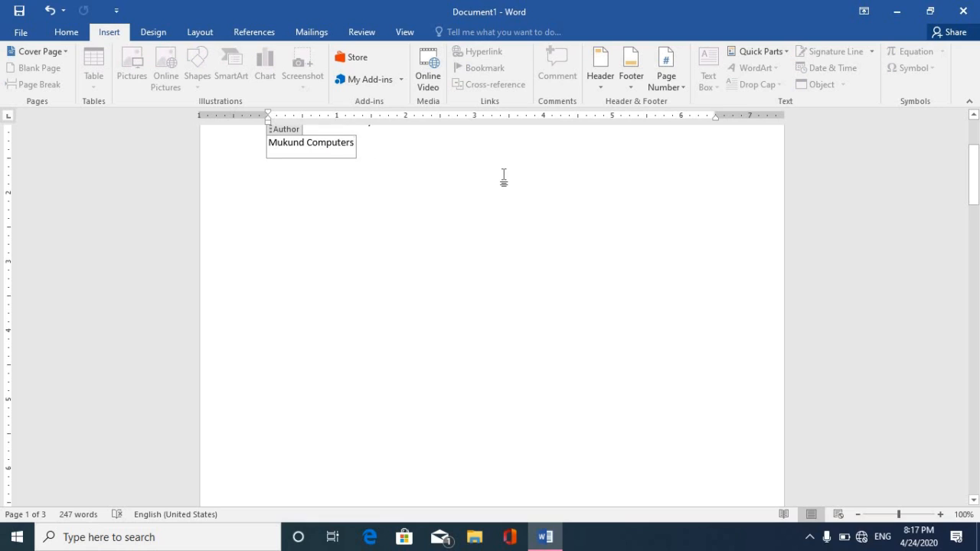
key(BackSpace)
key(BackSpace)
key(BackSpace)
key(BackSpace)
key(BackSpace)
key(BackSpace)
key(BackSpace)
key(BackSpace)
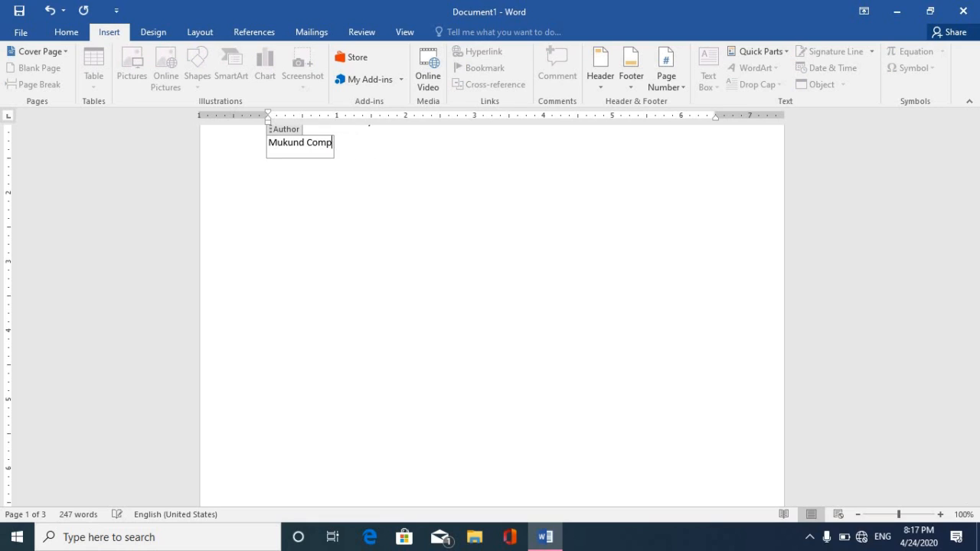
key(BackSpace)
key(BackSpace)
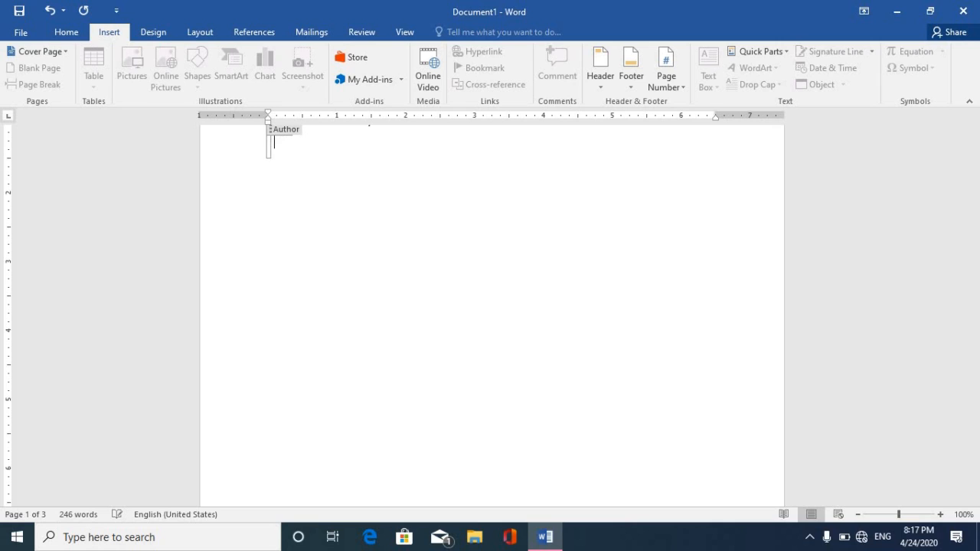
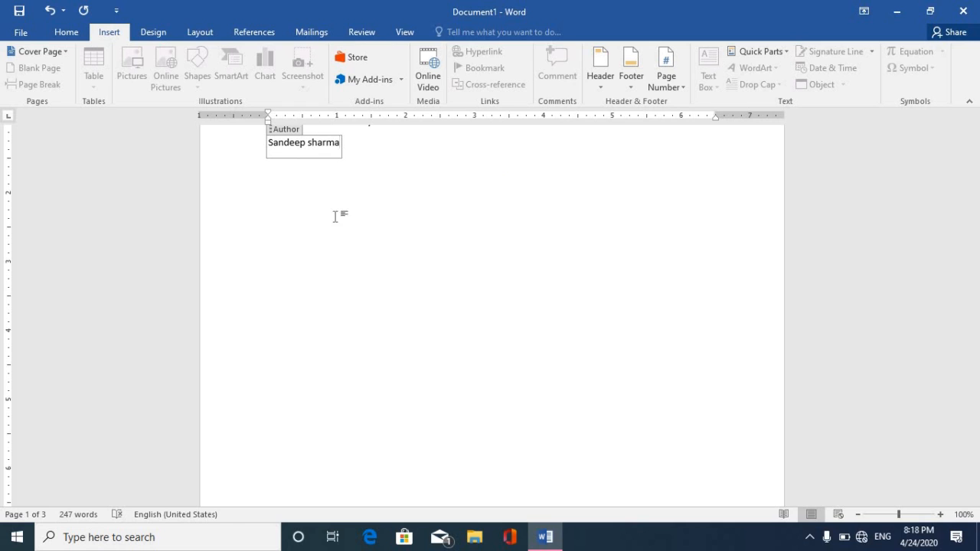
click(410, 139)
drag(974, 186, 975, 154)
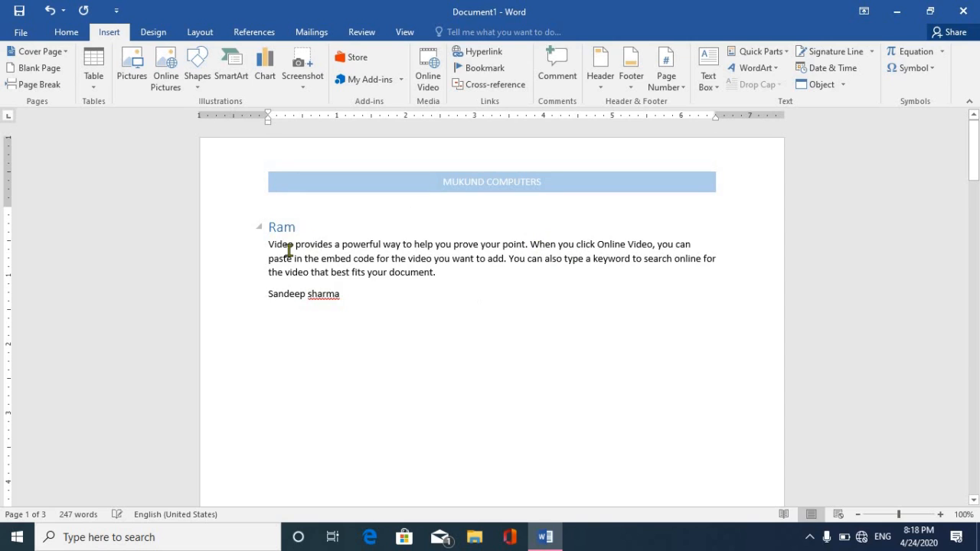
Add a line after the first paragraph with a Company field reading 'Mukund computers'.
click(449, 273)
key(Return)
key(Return)
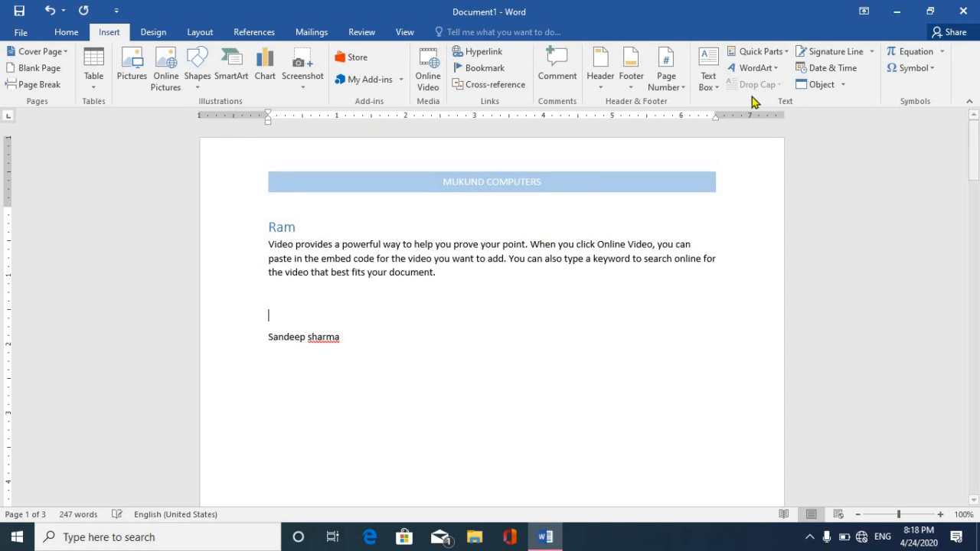
click(774, 50)
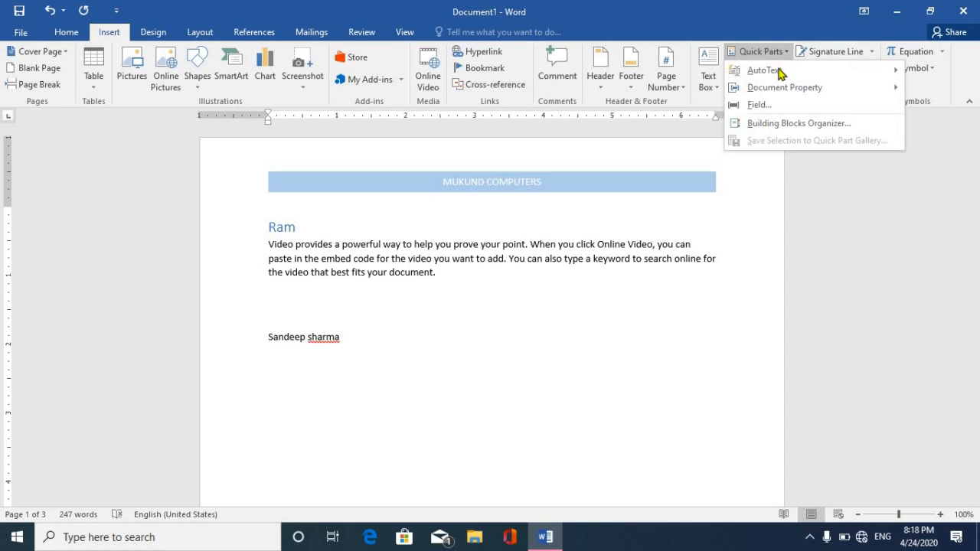
mouse_move(776, 88)
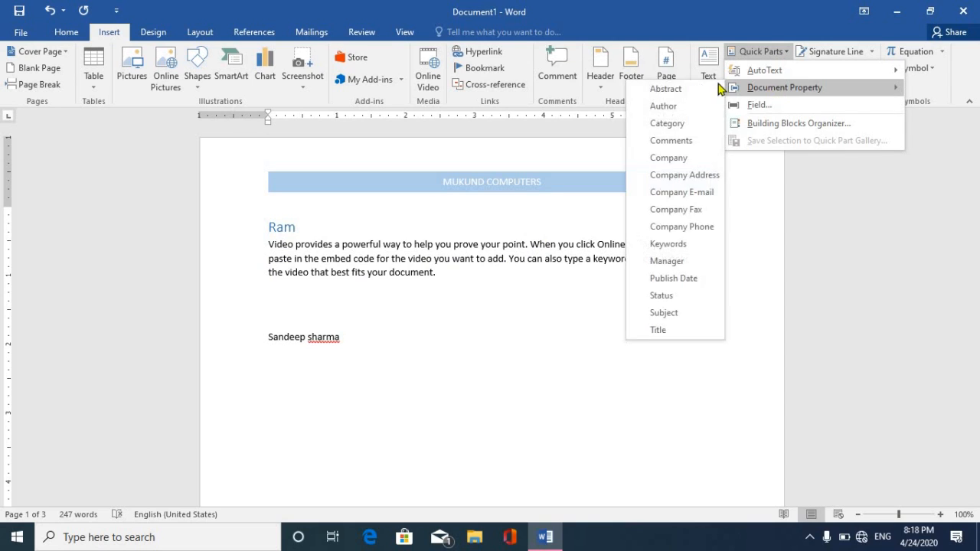
click(679, 158)
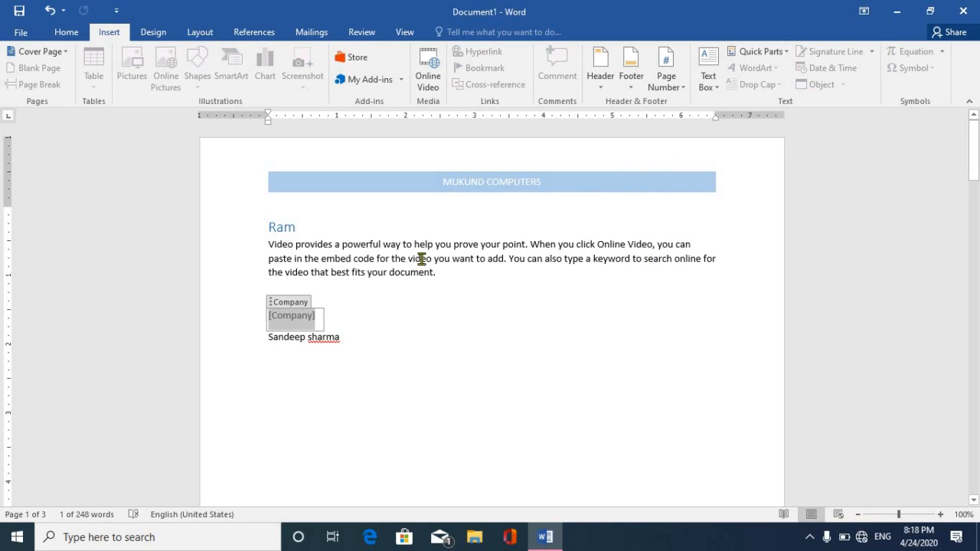
text(Mukun)
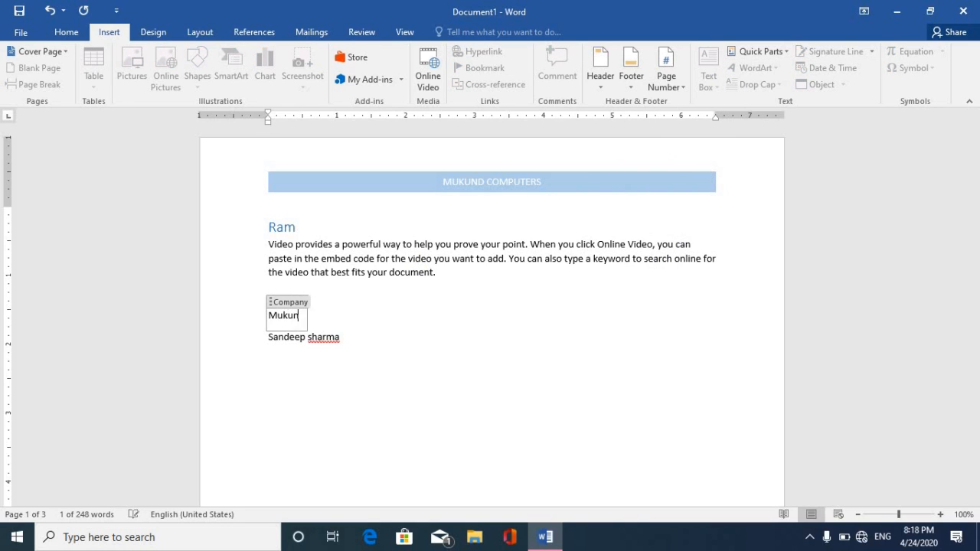
text(d computers)
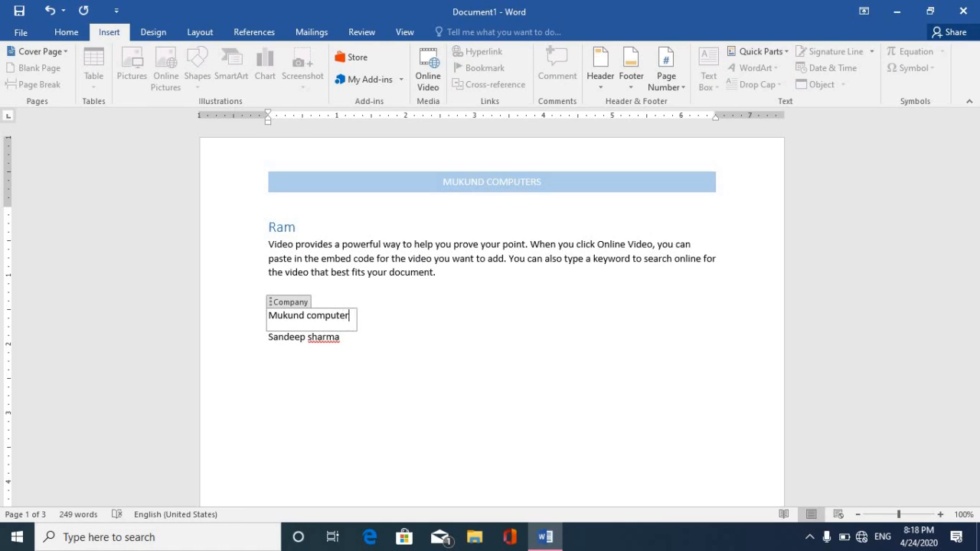
click(443, 272)
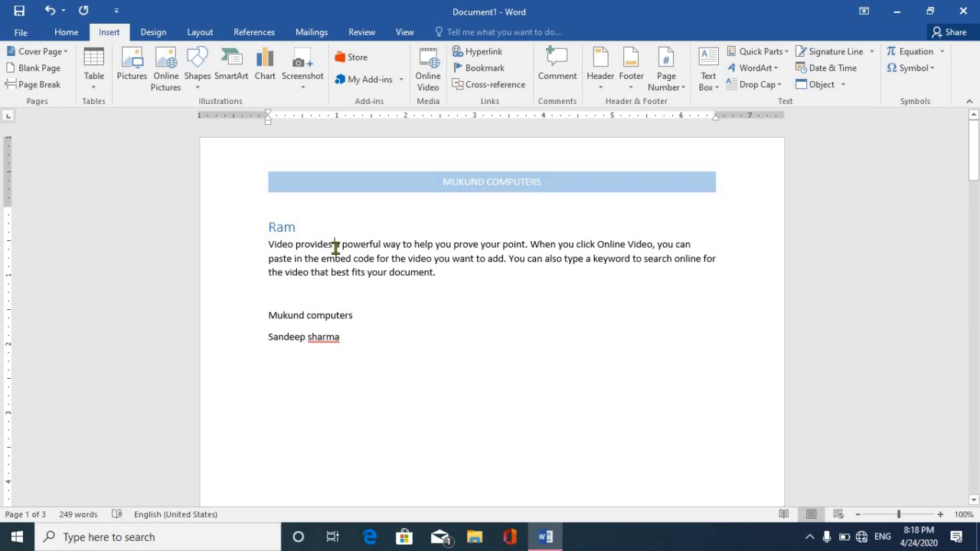
click(304, 316)
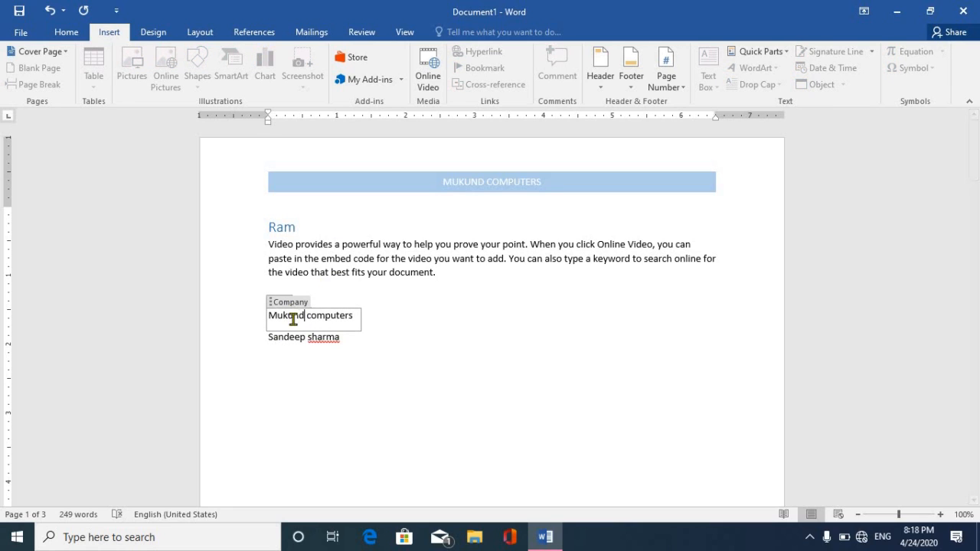
click(293, 339)
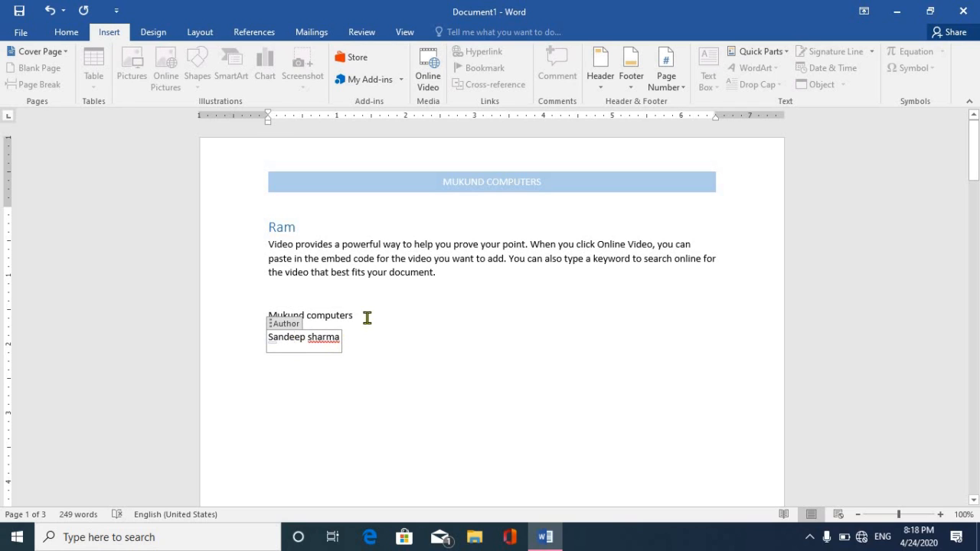
click(313, 297)
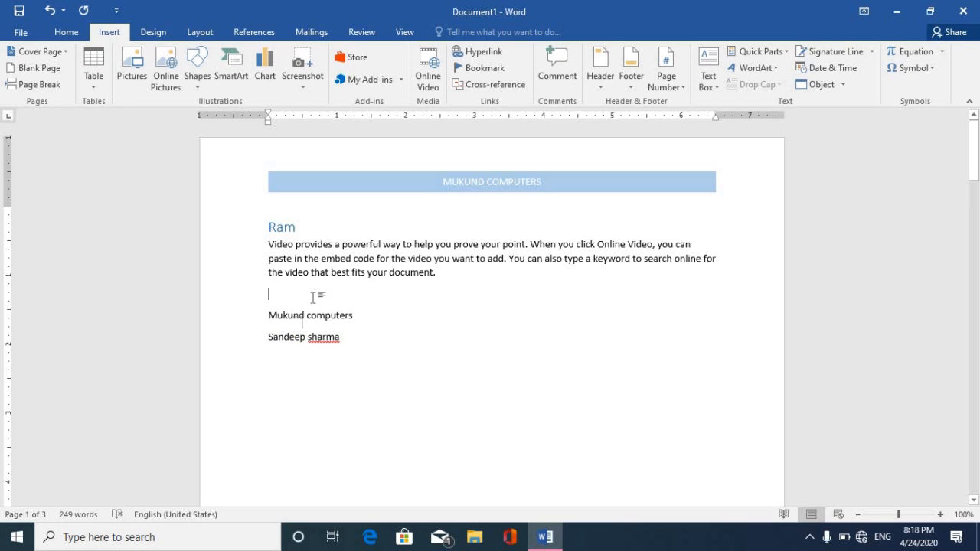
Replace the whole document body with =rand() sample paragraphs.
key(ctrl+a)
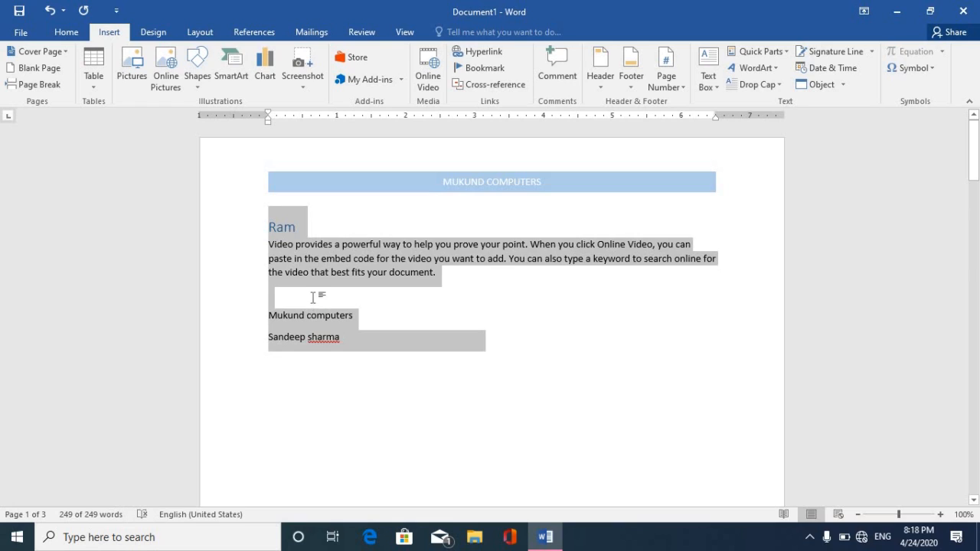
key(Delete)
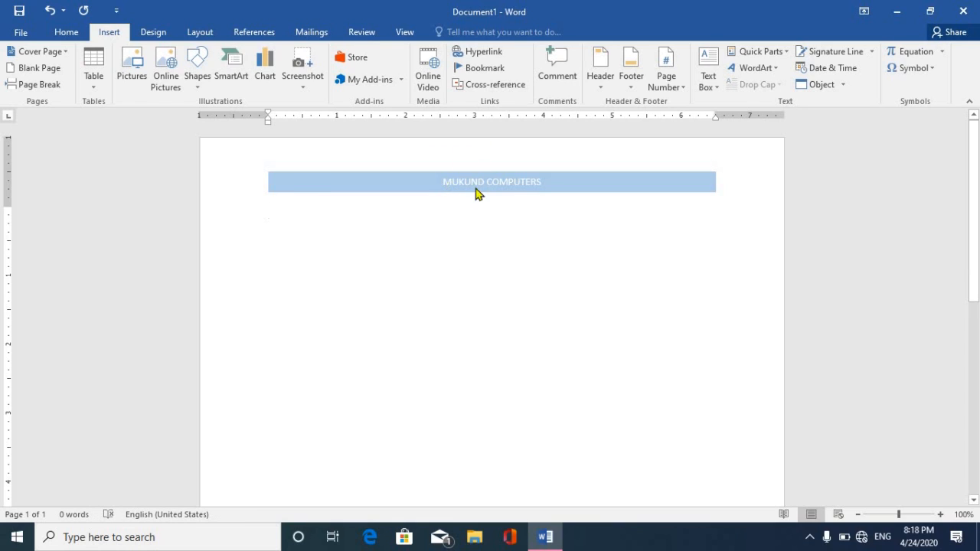
text(=rand())
key(Return)
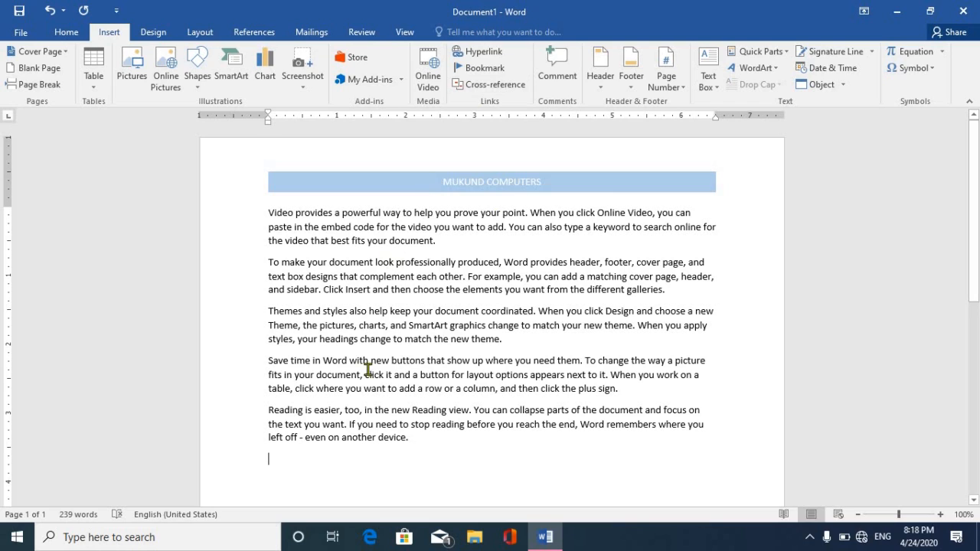
Edit the first paragraph to read 'you can essels the embed code', then open Drop Cap options.
click(269, 215)
key(End)
key(Delete)
key(Delete)
key(Delete)
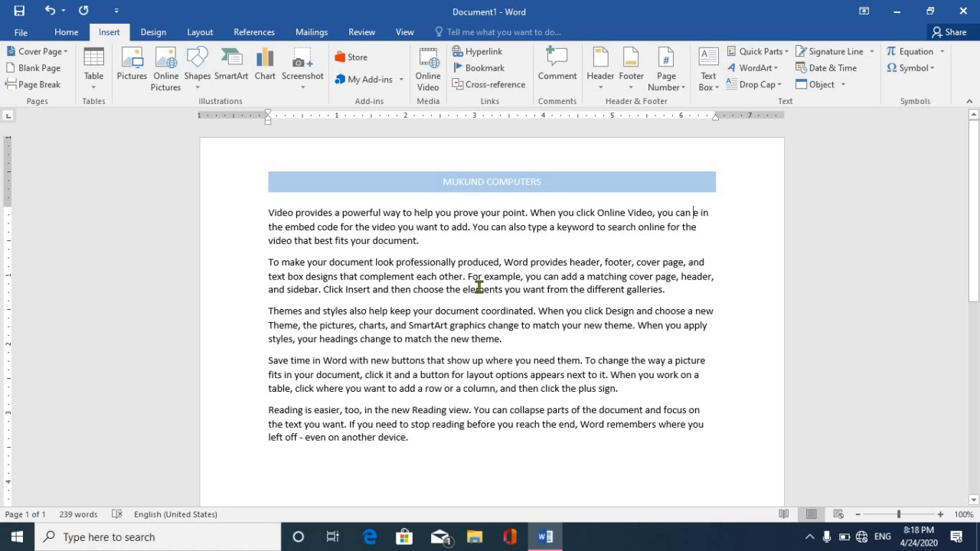
key(Delete)
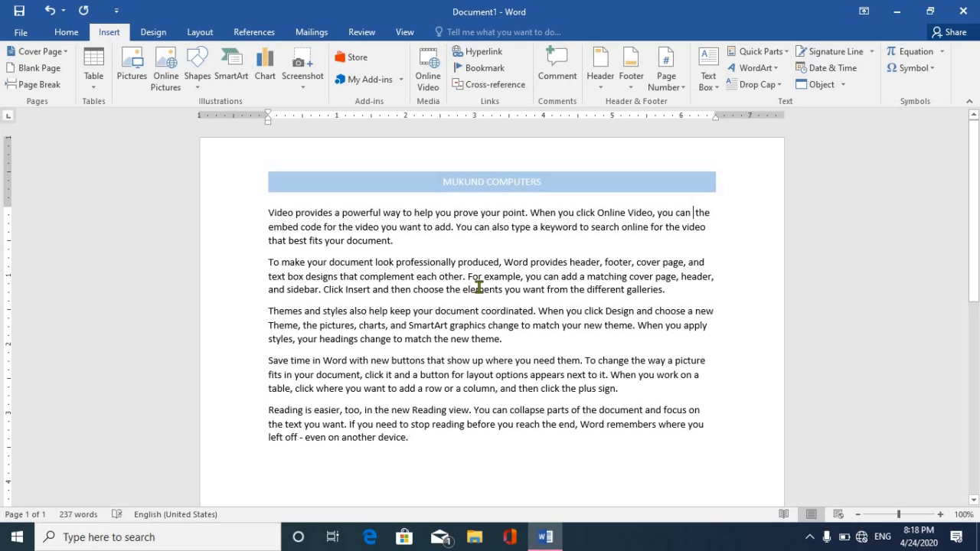
text(e)
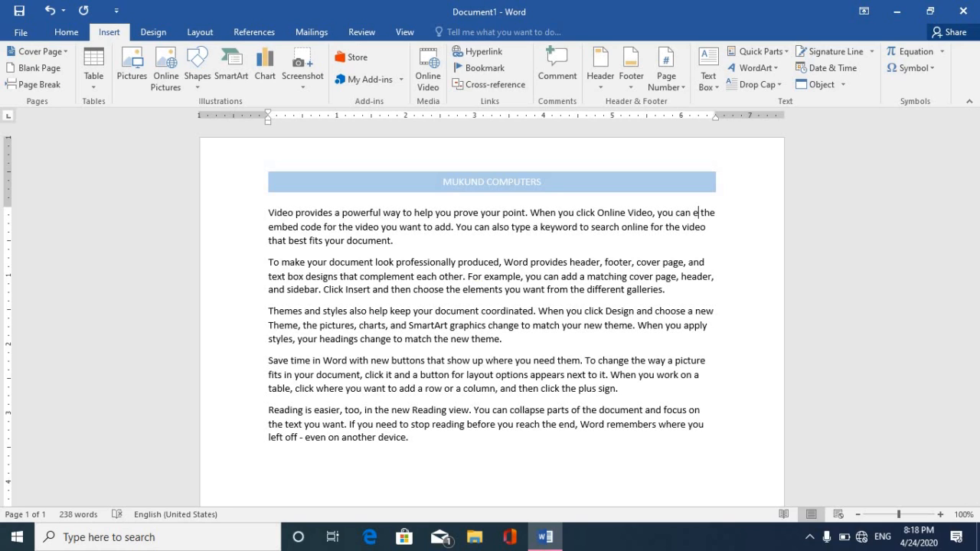
text(ssels)
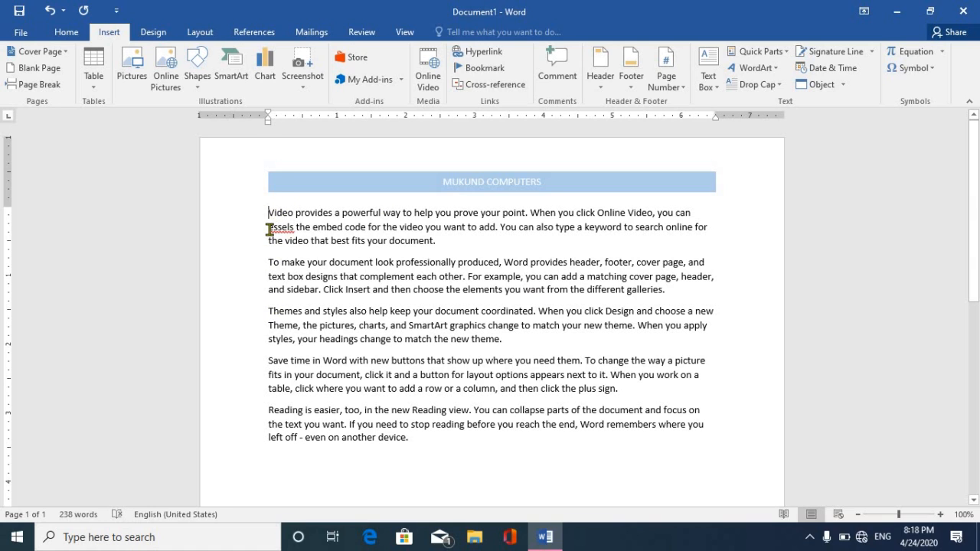
click(749, 85)
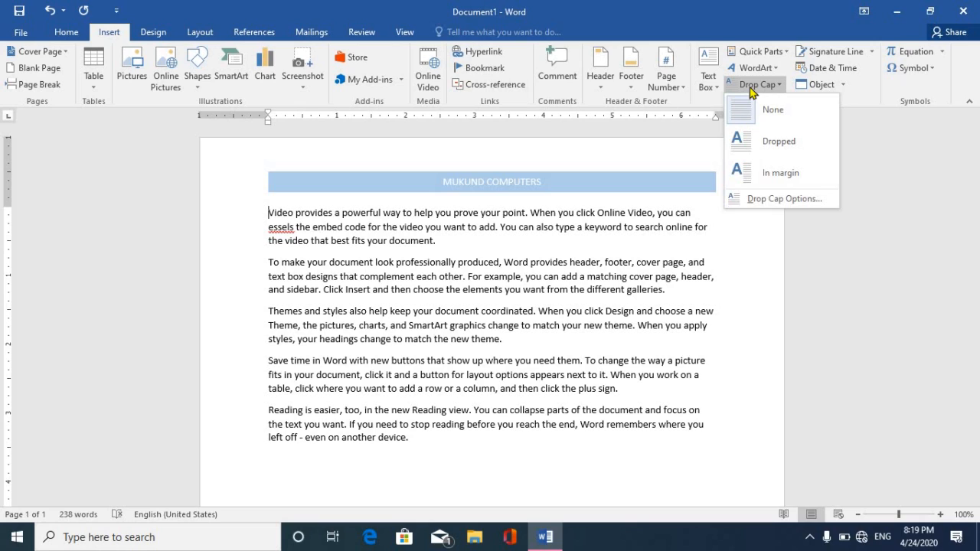
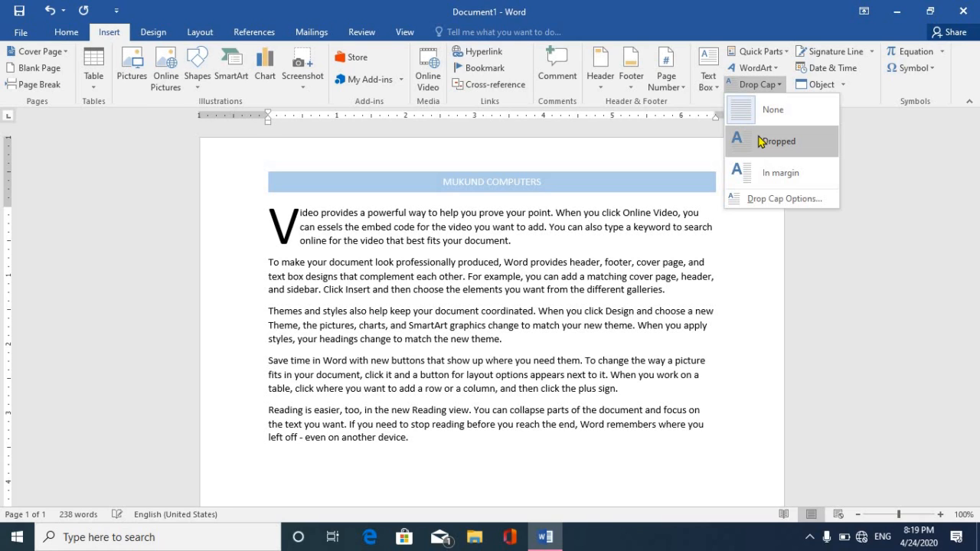
Make the first paragraph's opening V a dropped capital spanning 3 lines.
click(770, 199)
click(494, 201)
click(522, 297)
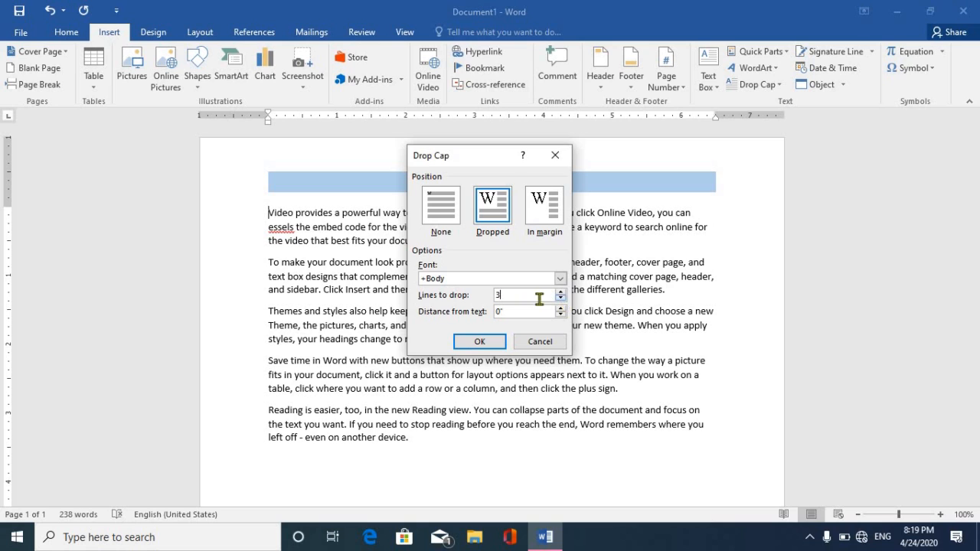
click(479, 341)
click(439, 300)
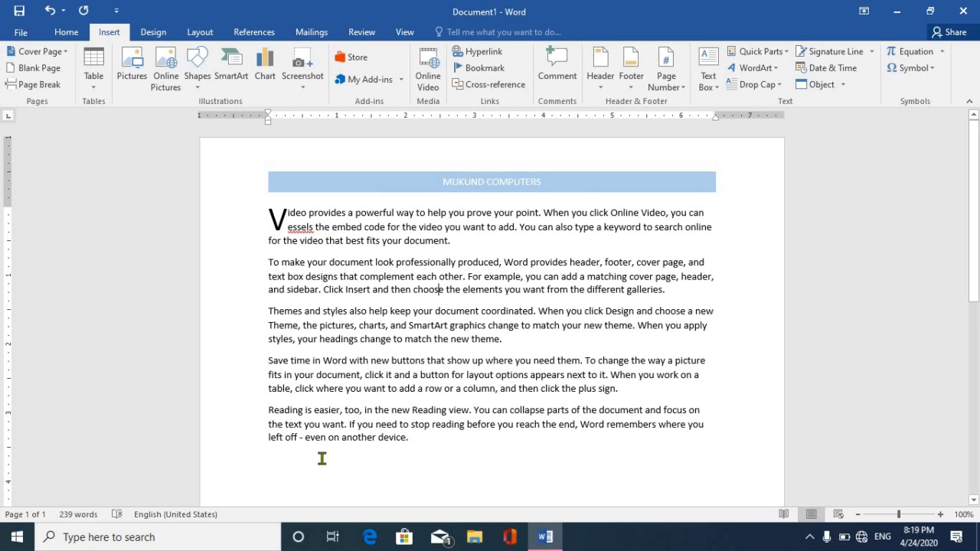
click(289, 463)
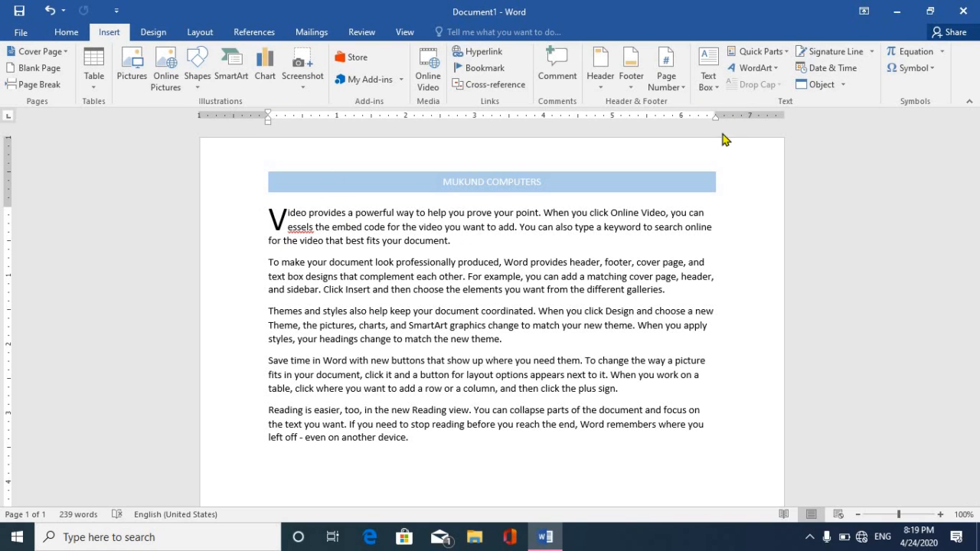
Insert blue outlined WordArt reading 'Mukund computers' with an empty paragraph above it.
click(753, 69)
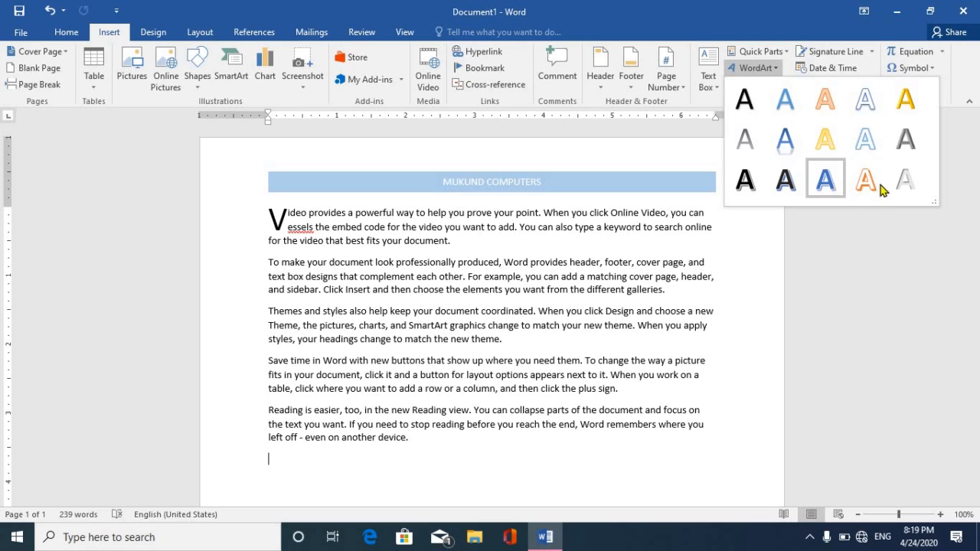
click(824, 189)
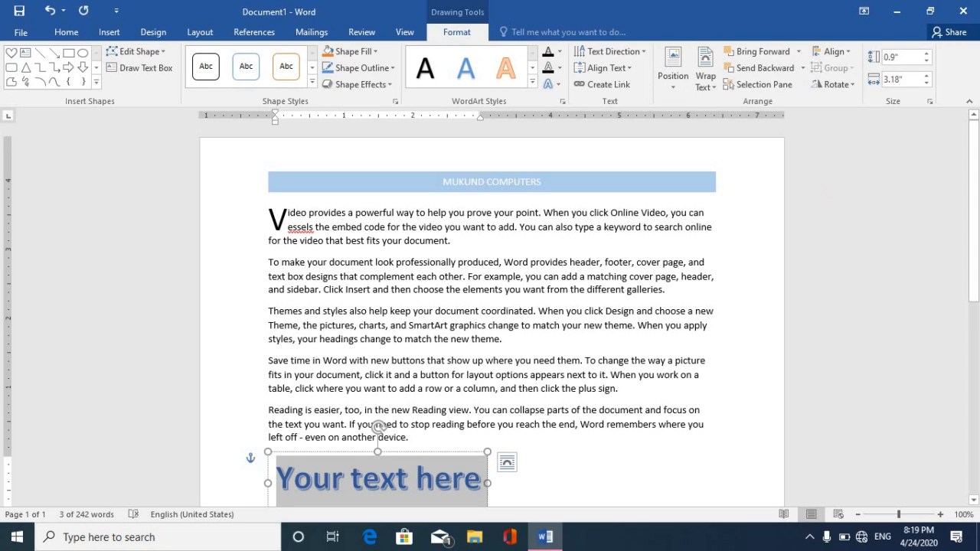
text(mus)
key(BackSpace)
text(kund)
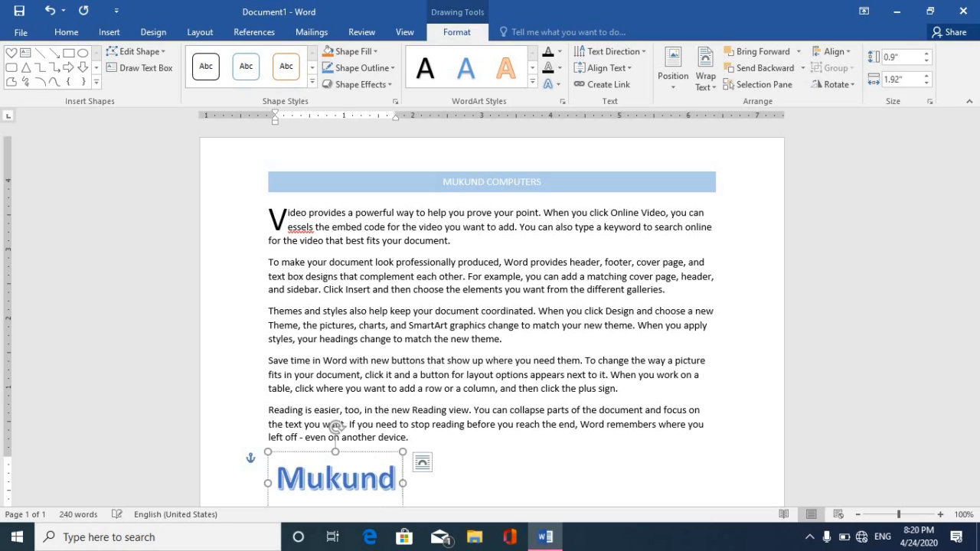
text( computers)
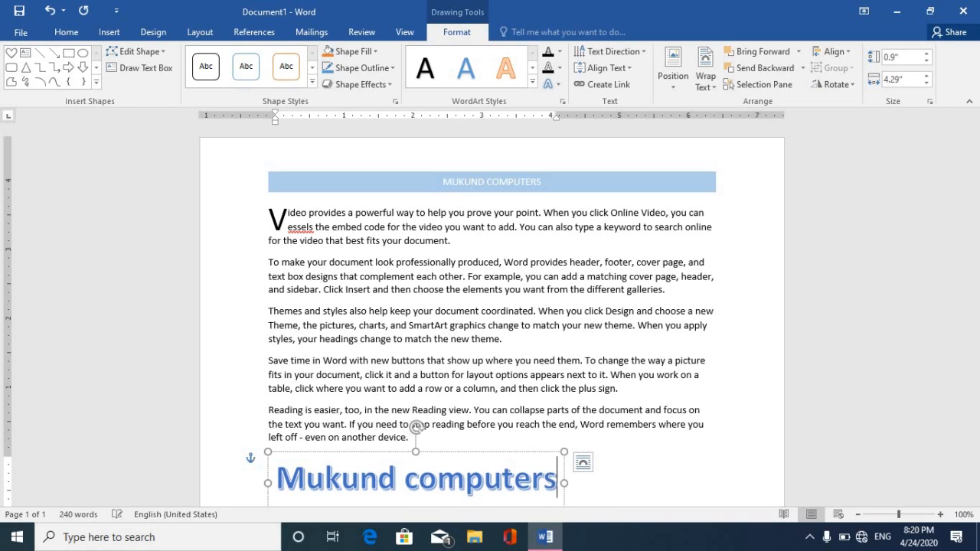
click(492, 441)
key(Return)
key(Return)
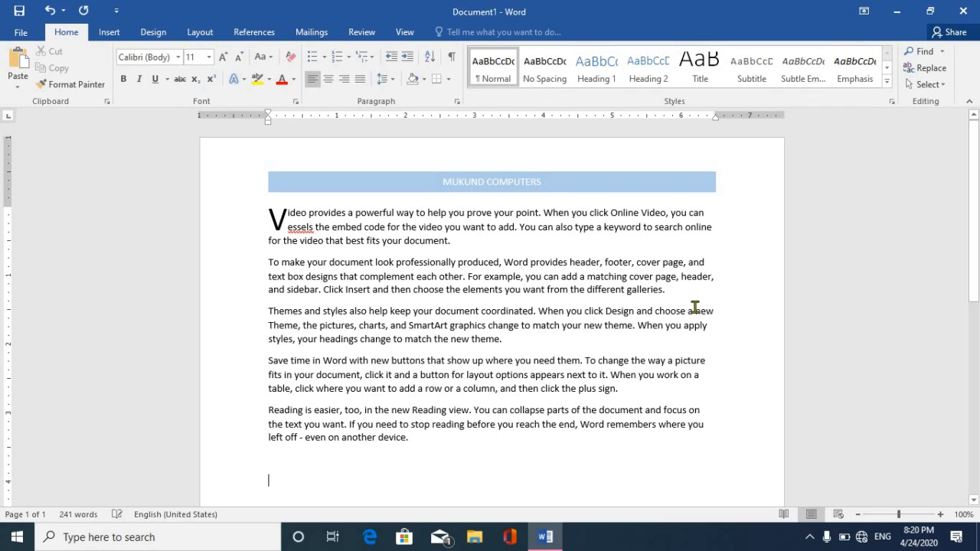
Insert a signature line with the signer's name and 'Managing Director' title.
click(105, 33)
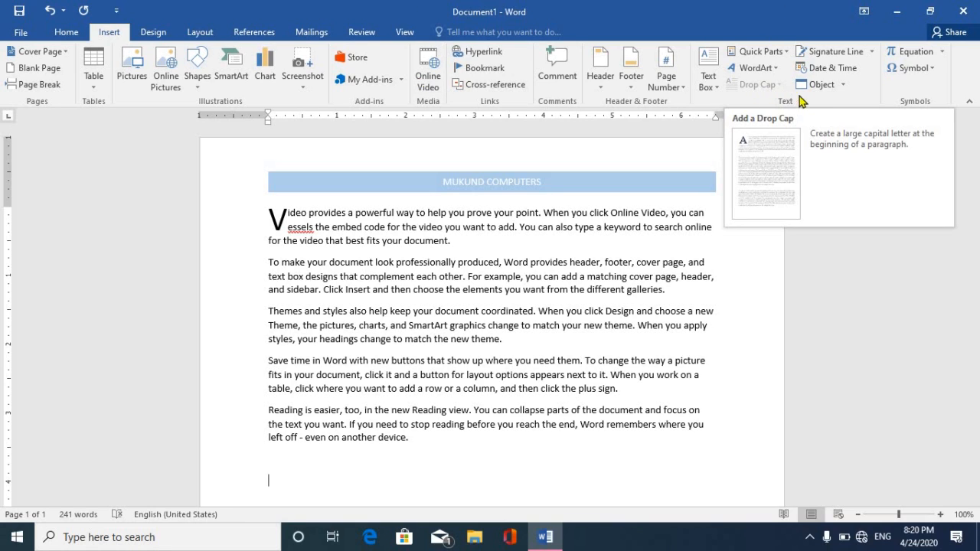
click(825, 54)
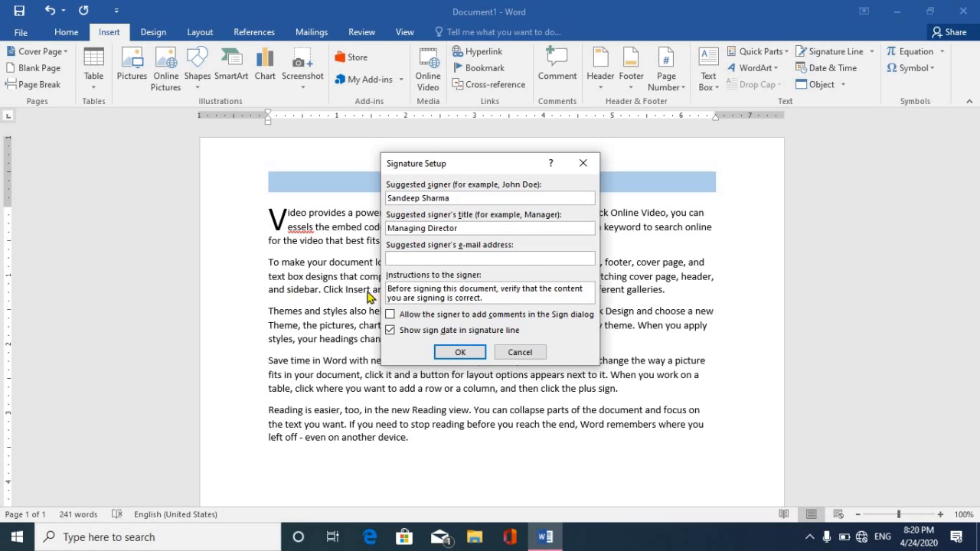
click(459, 352)
drag(975, 261, 975, 373)
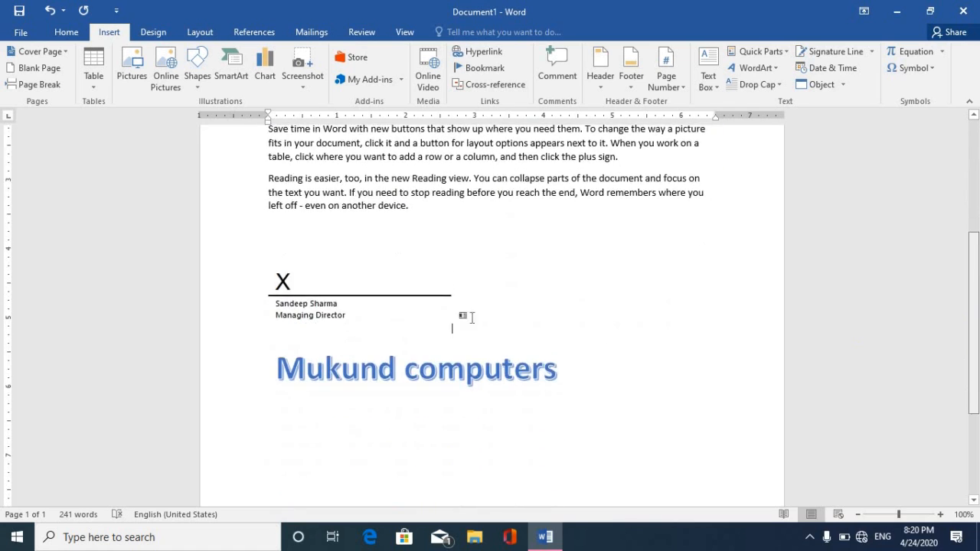
Set the signature line to In Front of Text and move it to the lower right.
click(372, 311)
click(458, 35)
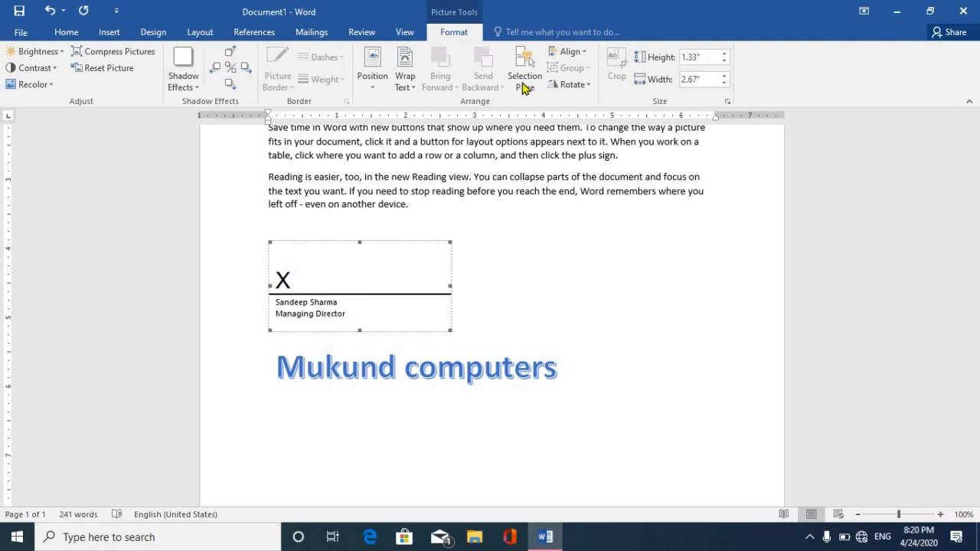
click(404, 77)
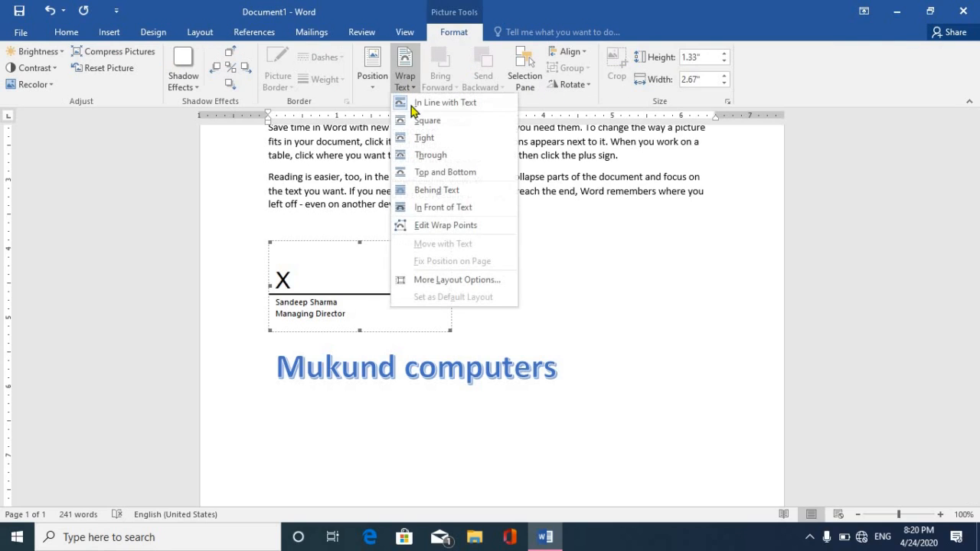
click(443, 208)
mouse_move(354, 288)
mouse_down()
mouse_move(640, 415)
mouse_move(657, 436)
mouse_up()
click(645, 315)
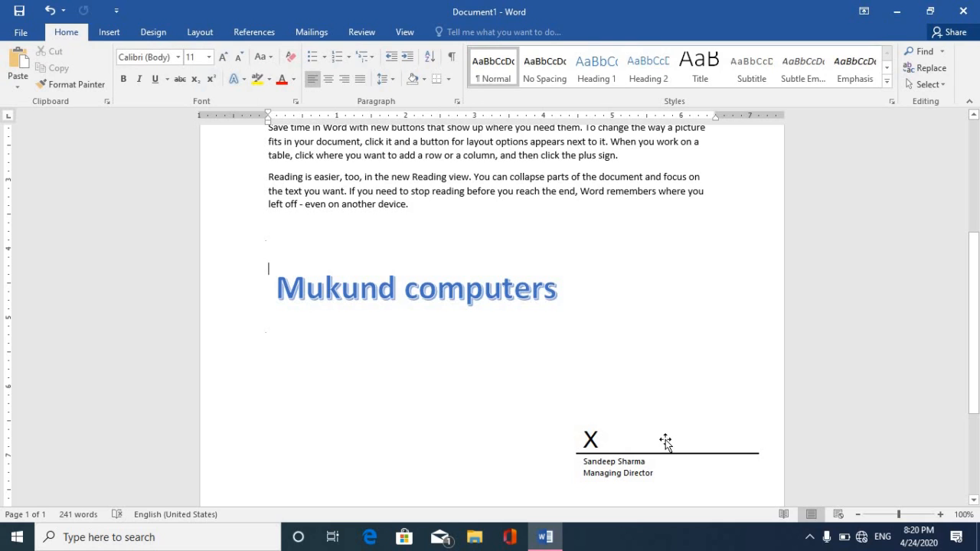
drag(976, 325, 957, 159)
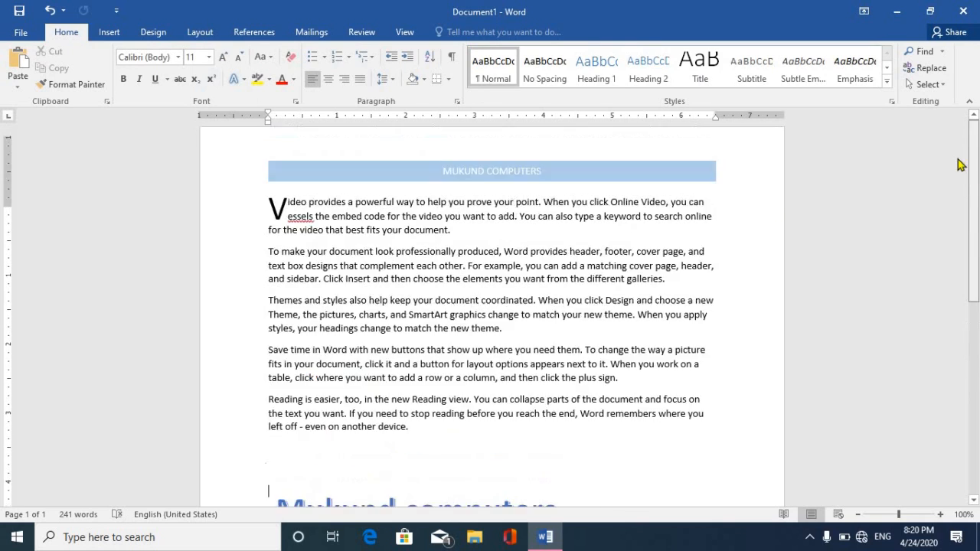
Insert the date in the 'Friday, April 24, 2020' format below the last paragraph.
click(110, 32)
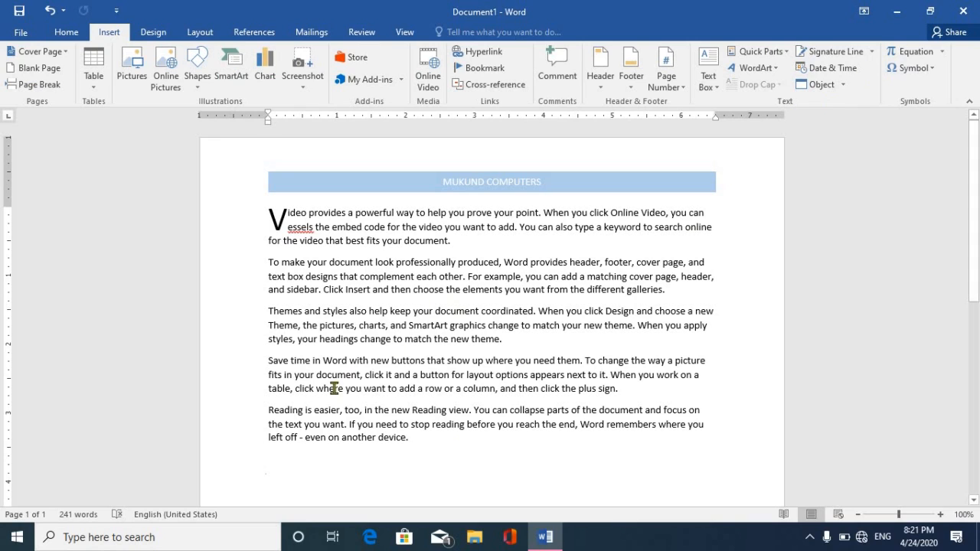
click(838, 67)
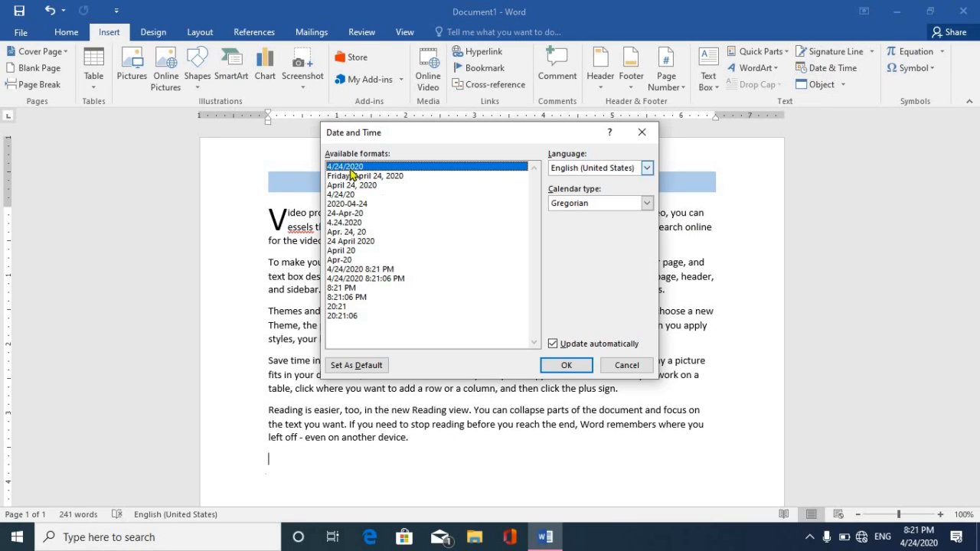
click(372, 176)
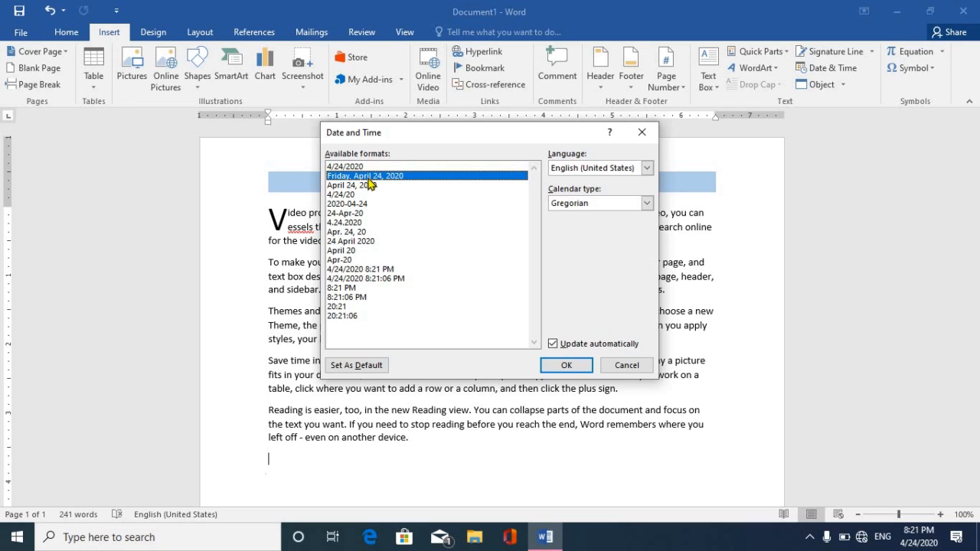
click(568, 366)
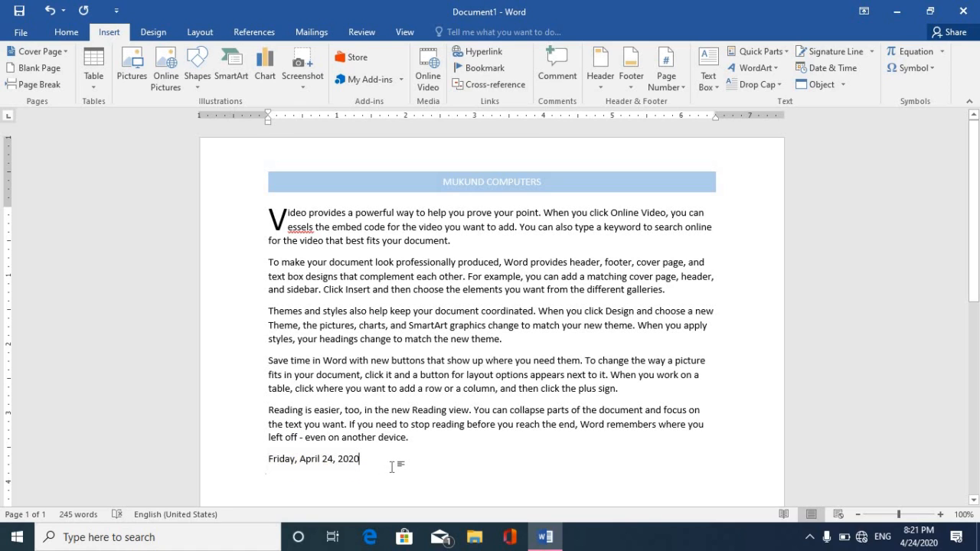
click(19, 11)
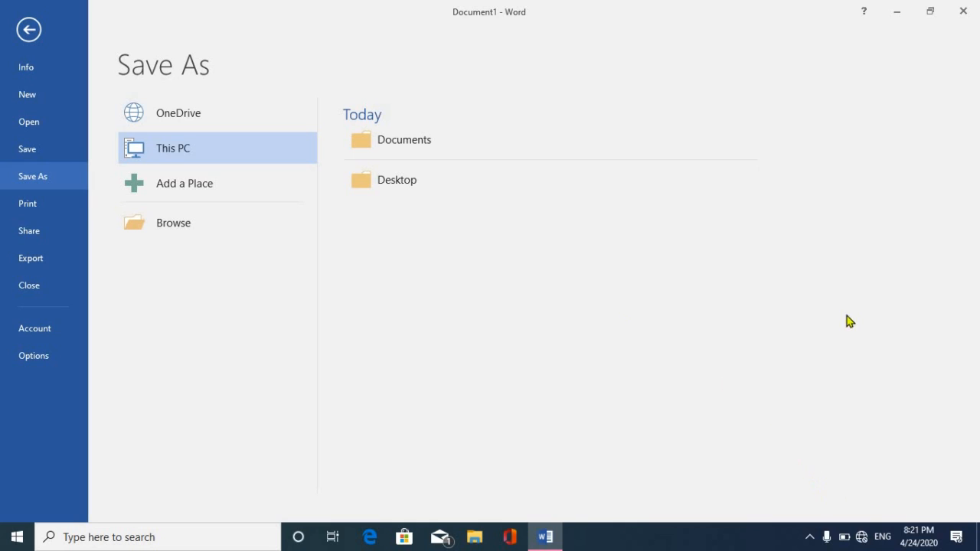
click(547, 537)
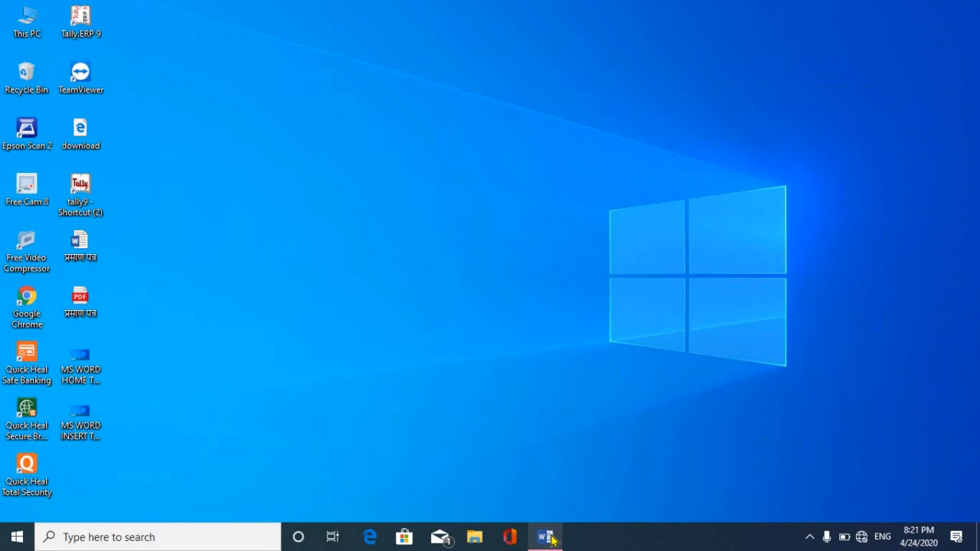
click(546, 539)
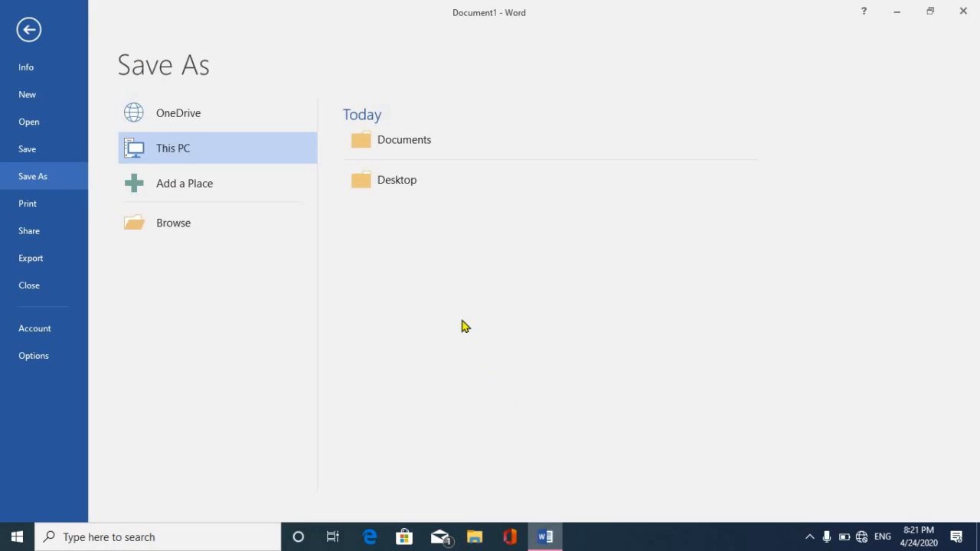
click(31, 31)
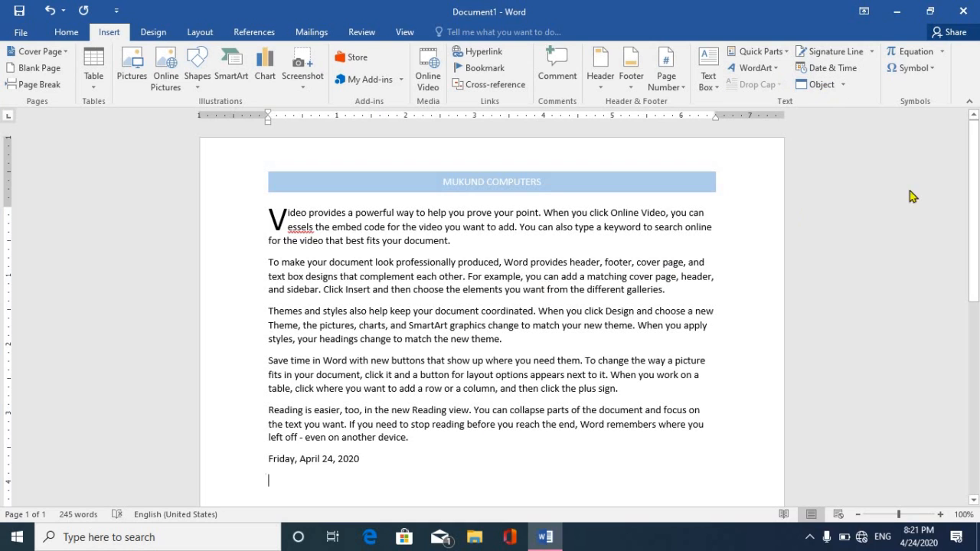
Add a blank line below the date and embed a new Bitmap Image object.
scroll(348, 300, down, 6)
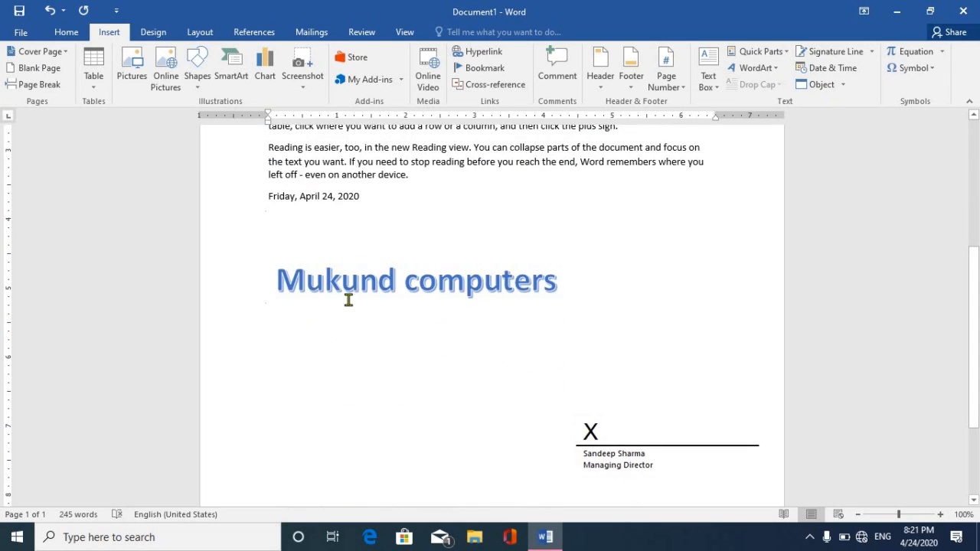
key(Return)
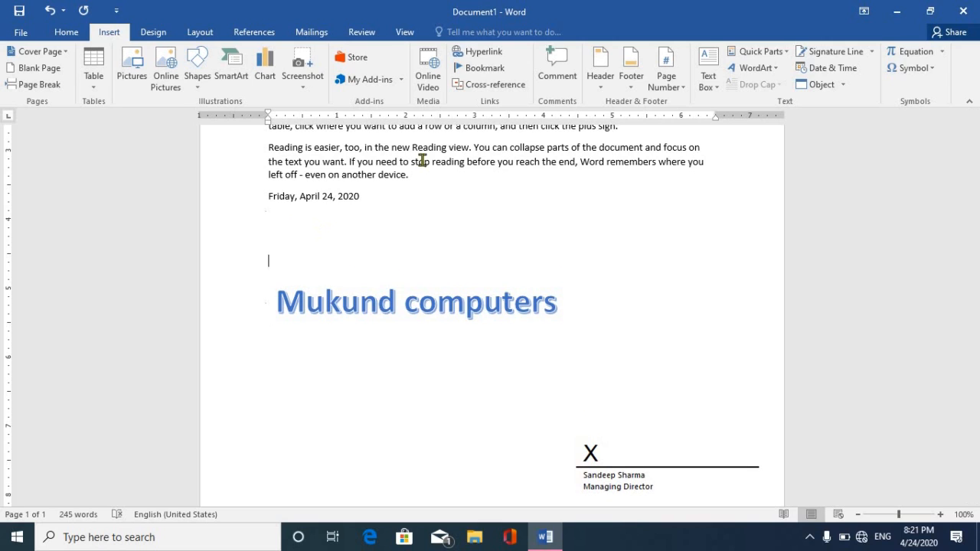
click(822, 86)
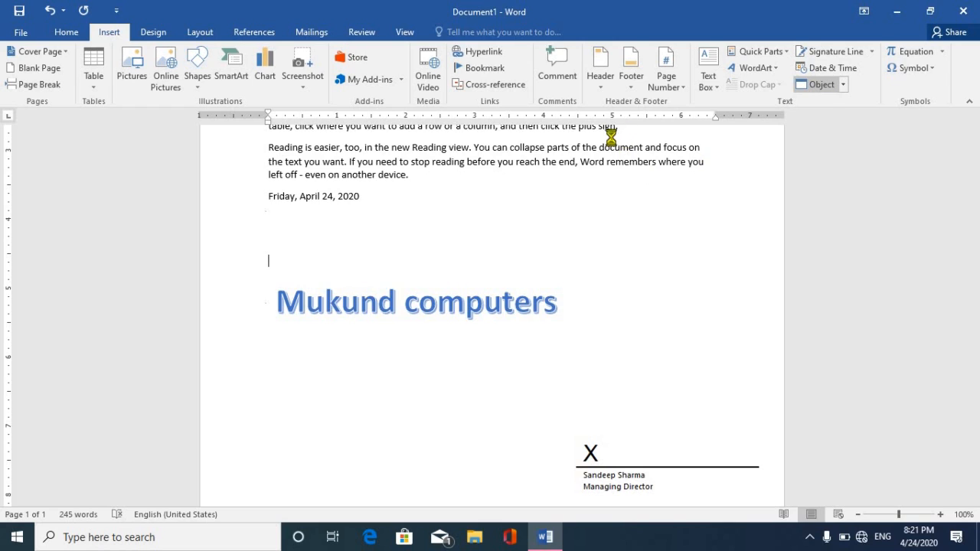
click(339, 202)
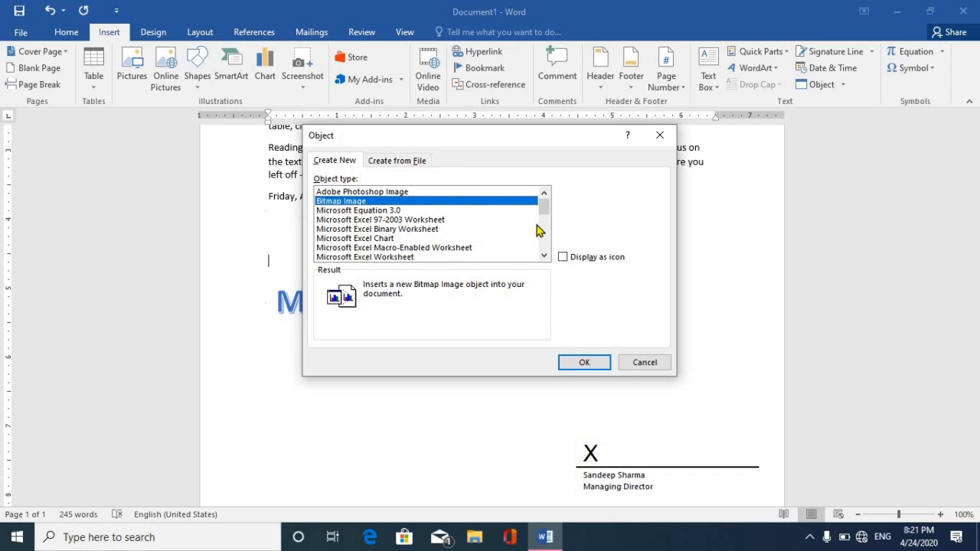
click(570, 362)
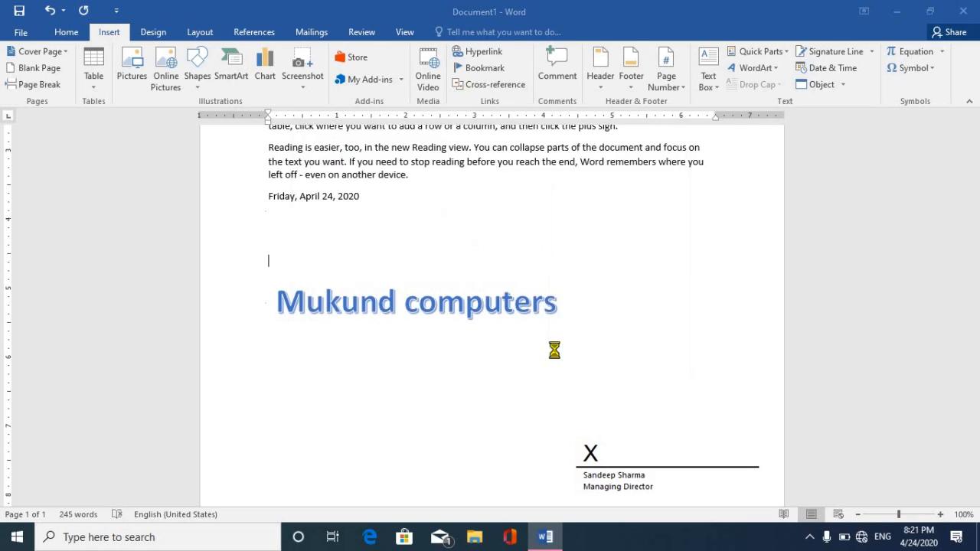
Draw a looping scribble in the bitmap, then select and delete the drawing.
mouse_move(172, 221)
mouse_down()
mouse_move(131, 224)
mouse_move(187, 262)
mouse_move(147, 247)
mouse_up()
click(859, 66)
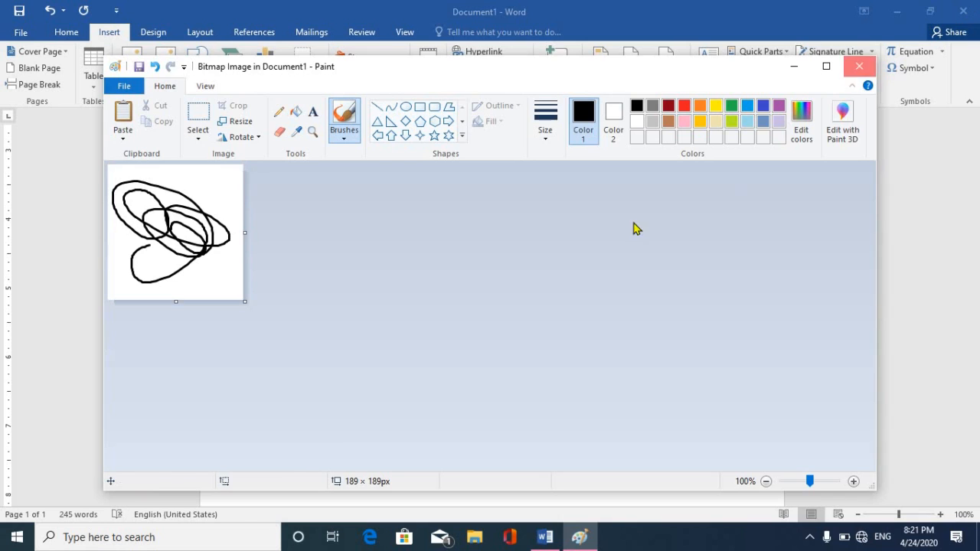
click(343, 326)
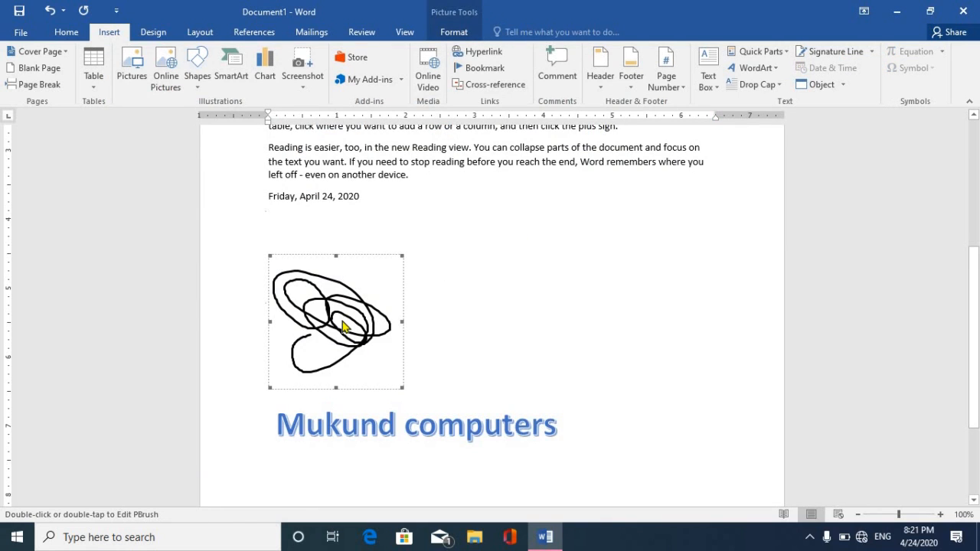
key(Delete)
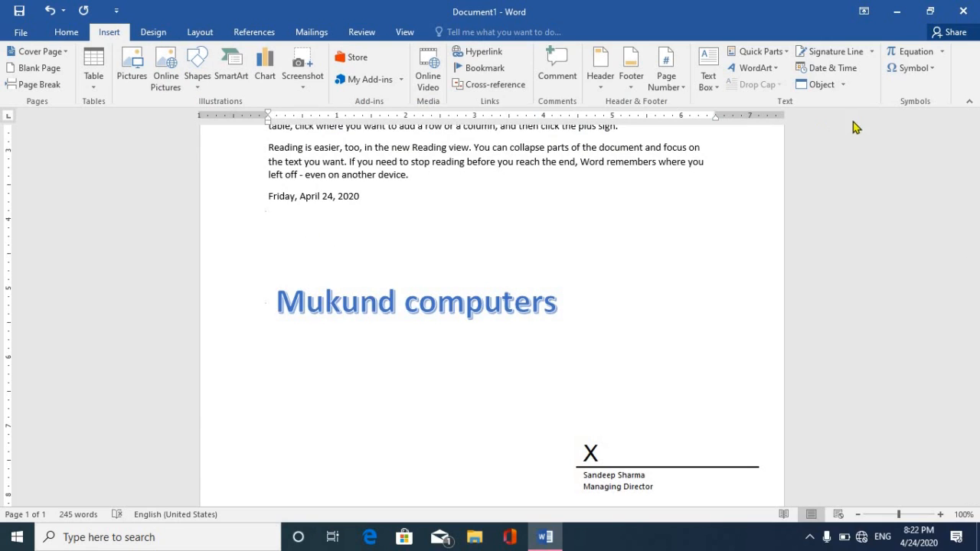
Embed a new Excel worksheet and enter the numbers 6, 6, 6, 6, 4, 5 from cell C4.
click(830, 87)
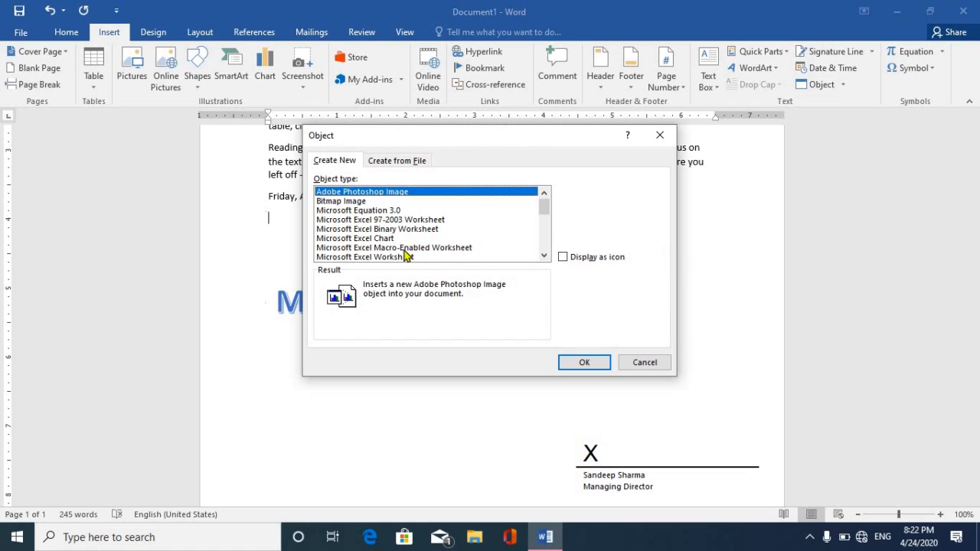
click(415, 258)
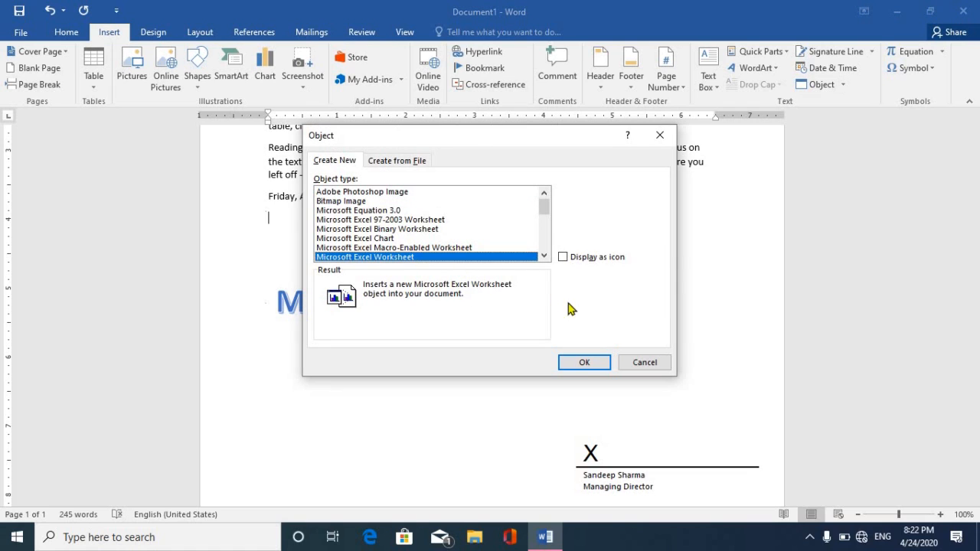
click(584, 362)
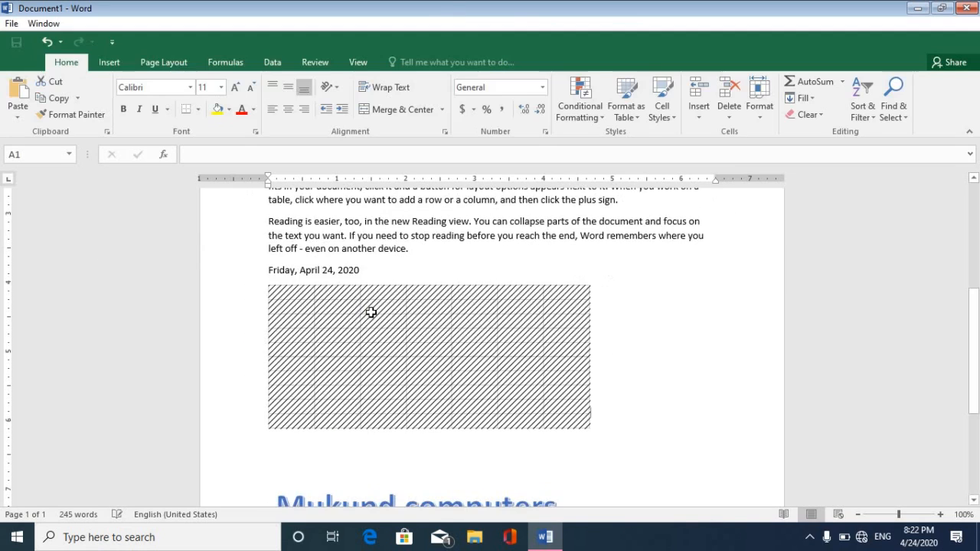
click(372, 322)
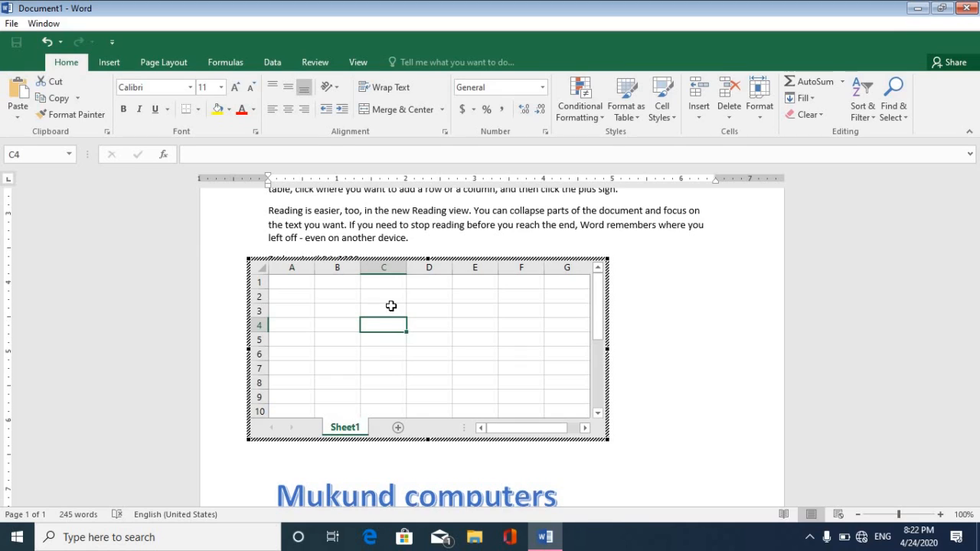
text(6 6  6 6 4 5)
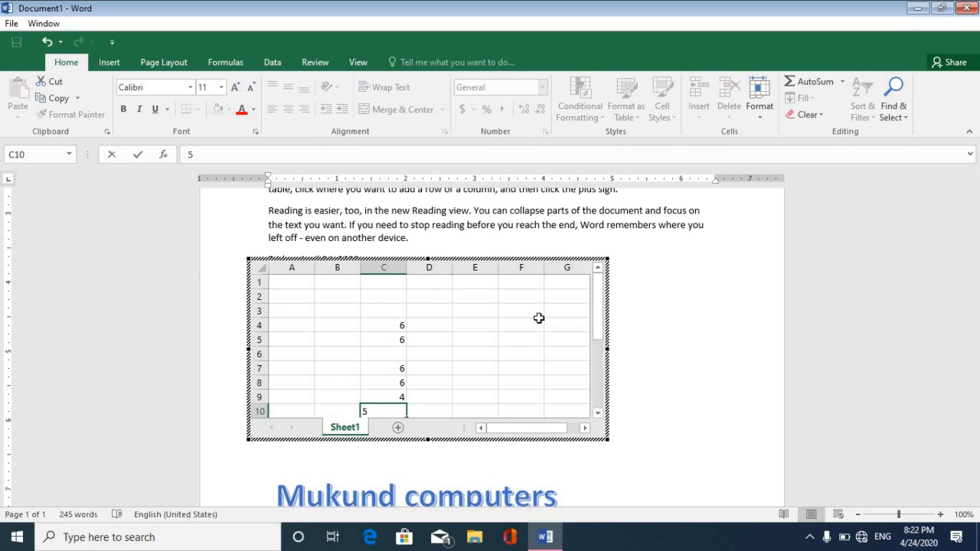
click(688, 342)
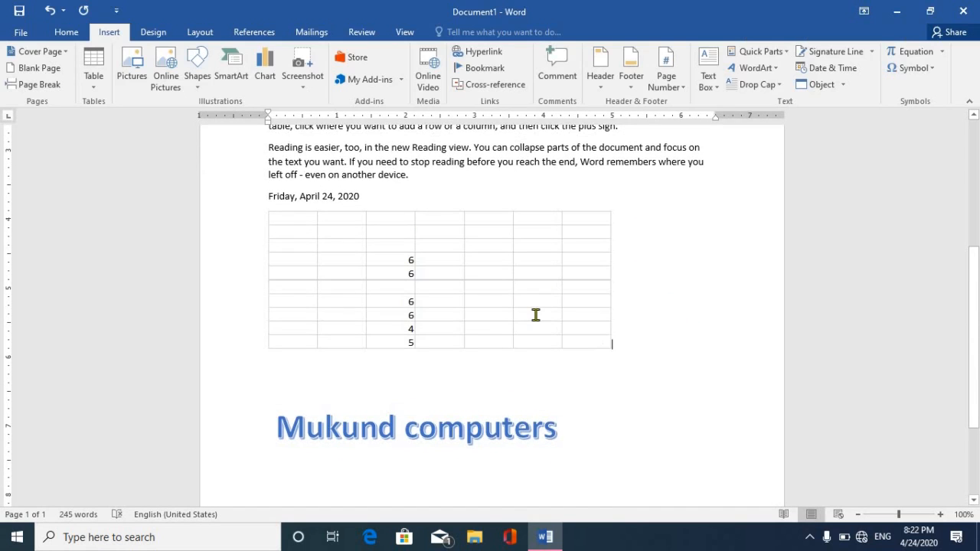
Delete the embedded worksheet and reopen the Object dialog.
click(511, 295)
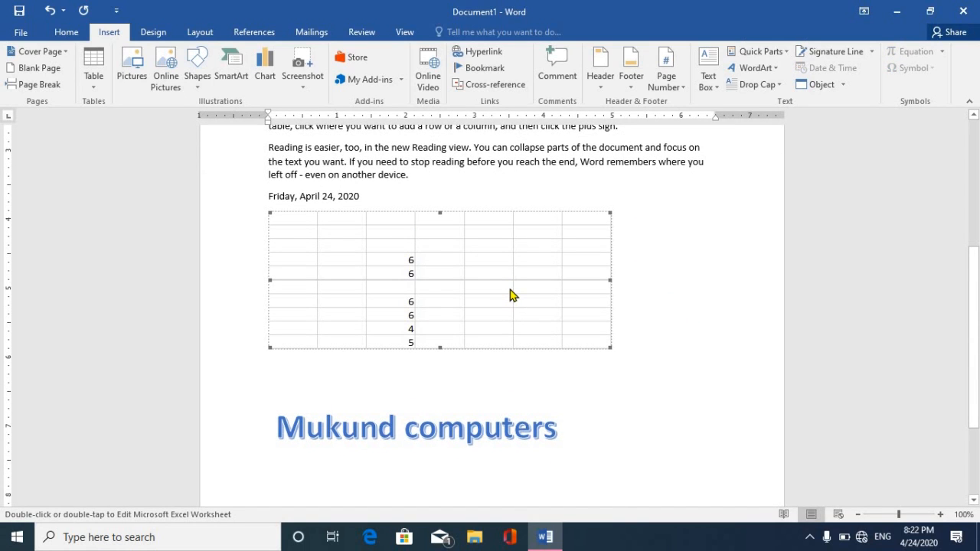
key(Delete)
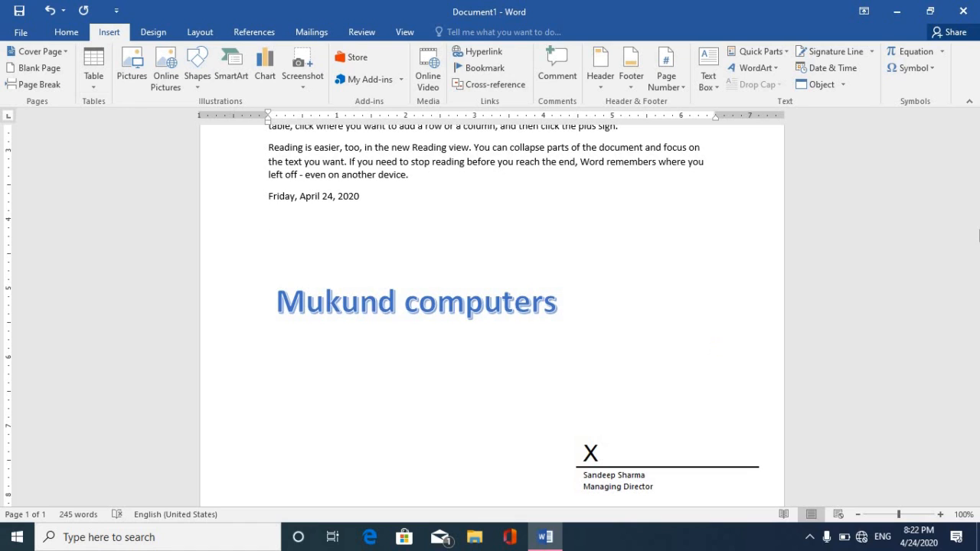
click(820, 85)
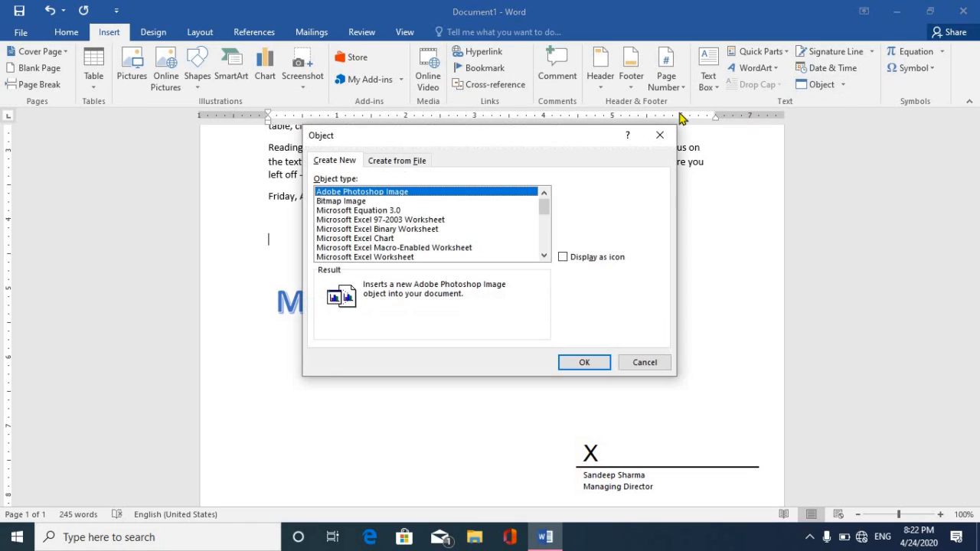
Insert Documents > Book1 as a linked file object and open it in Excel for editing.
click(398, 162)
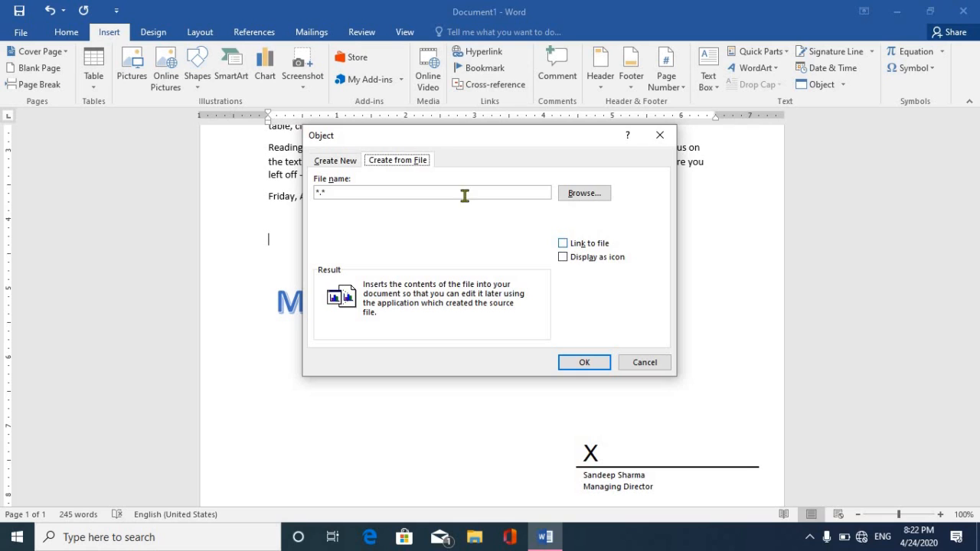
click(587, 244)
click(583, 194)
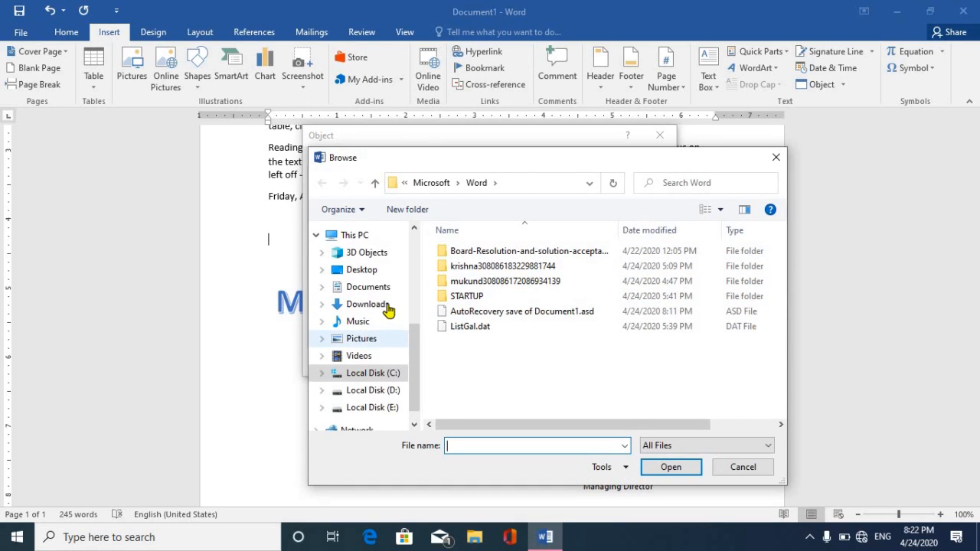
click(384, 288)
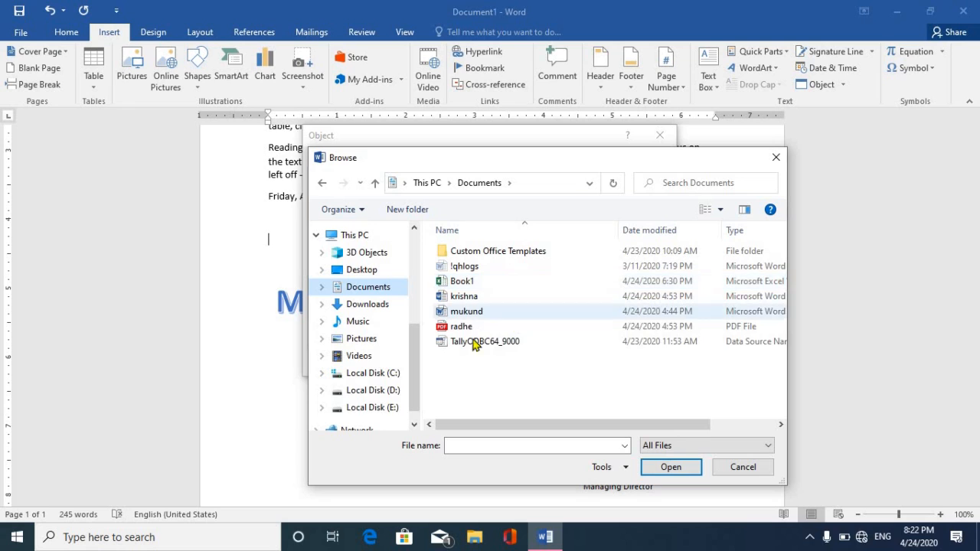
click(463, 283)
click(671, 467)
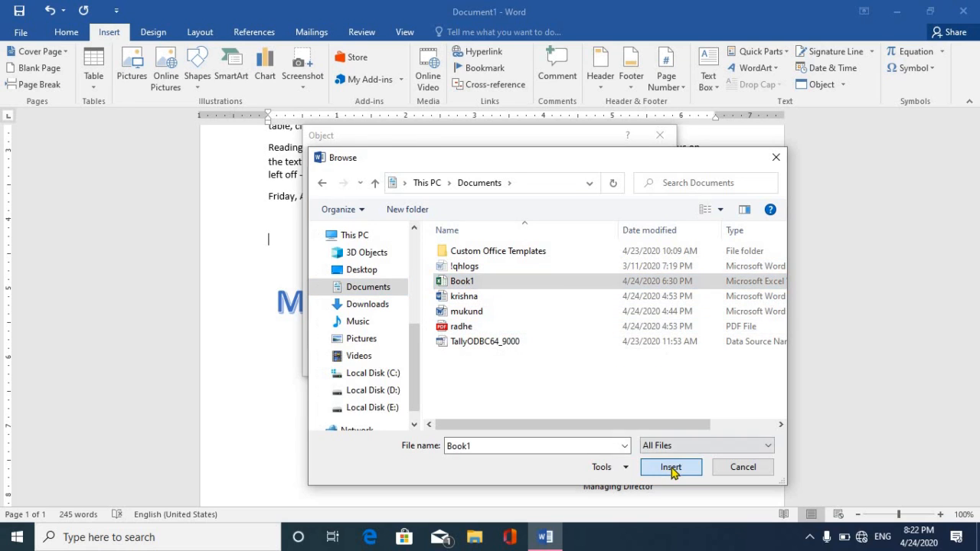
click(579, 363)
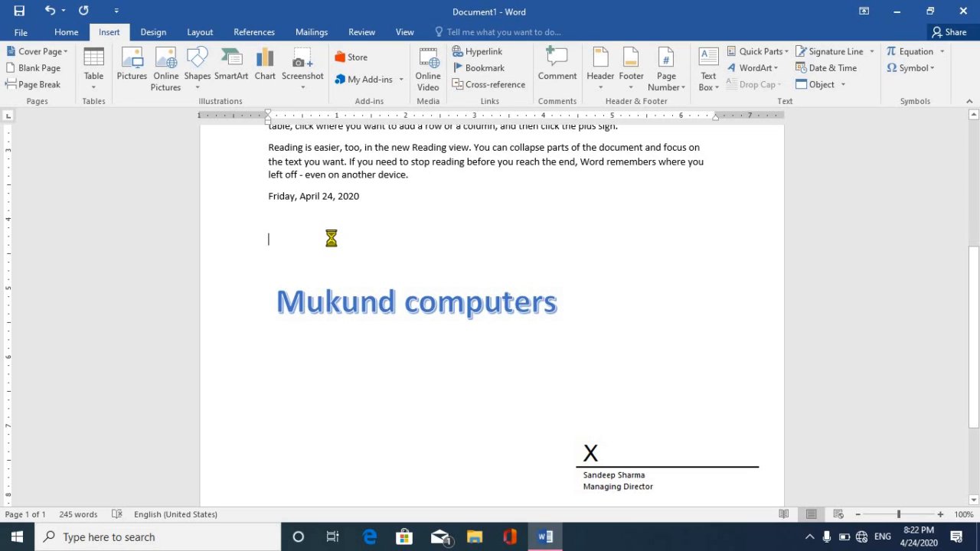
click(299, 261)
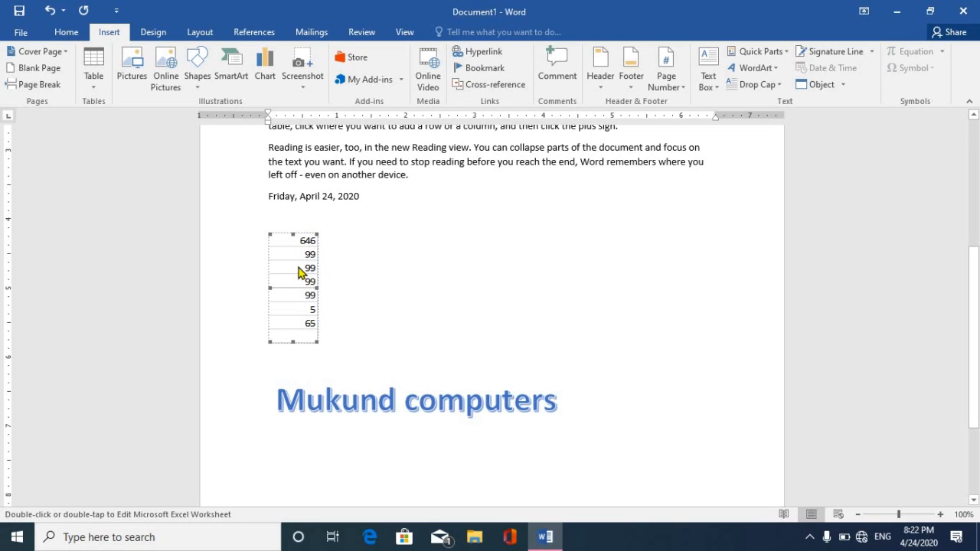
double_click(298, 270)
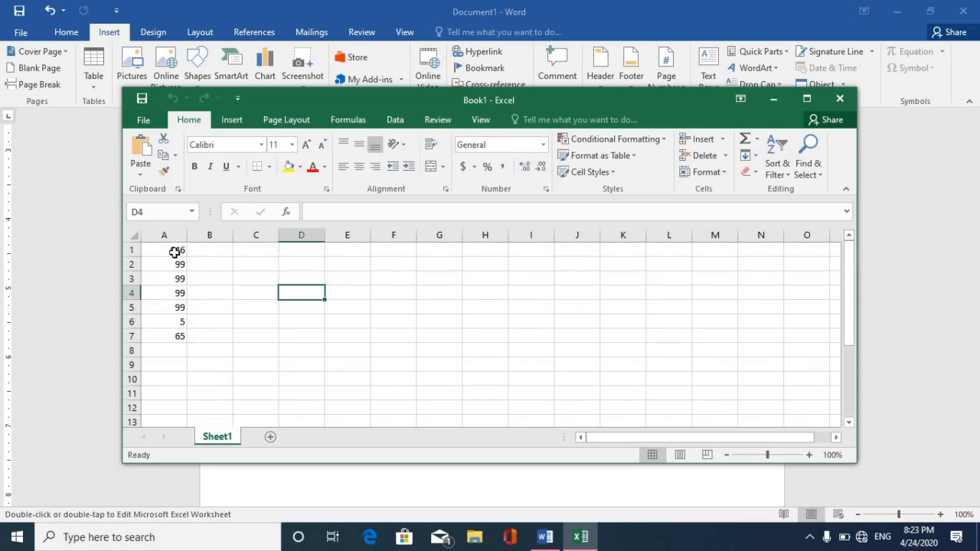
Give cells A1:A7 of Book1 a yellow fill, then close Excel.
click(174, 251)
drag(177, 283, 190, 313)
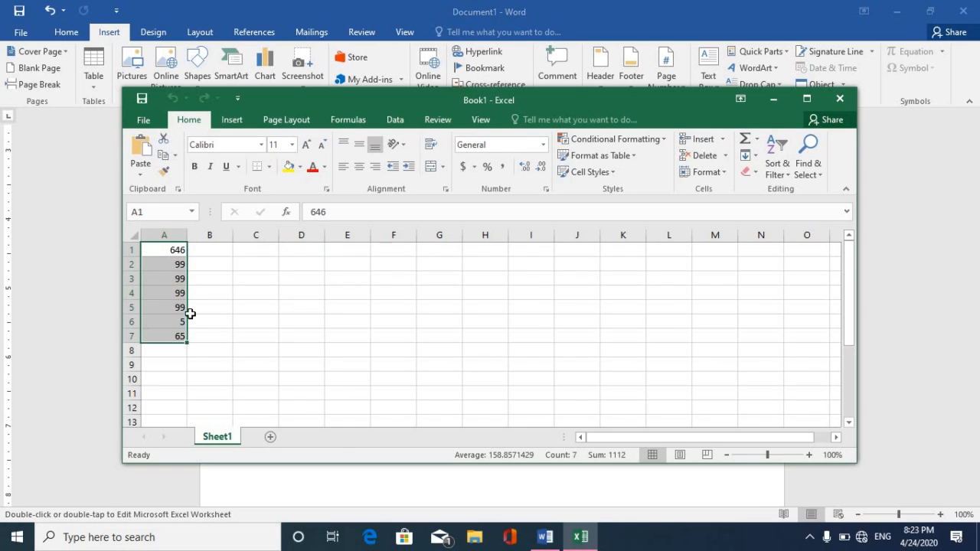
click(292, 169)
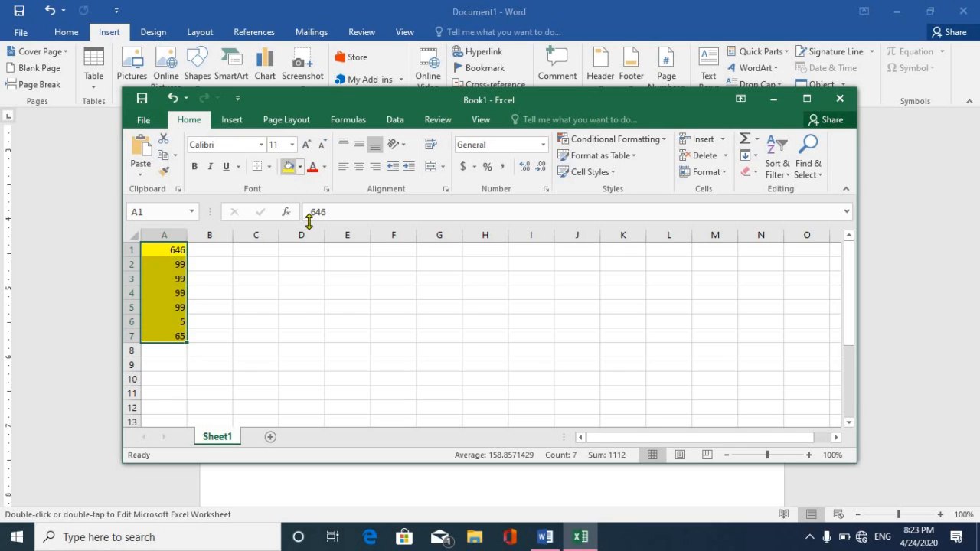
click(295, 306)
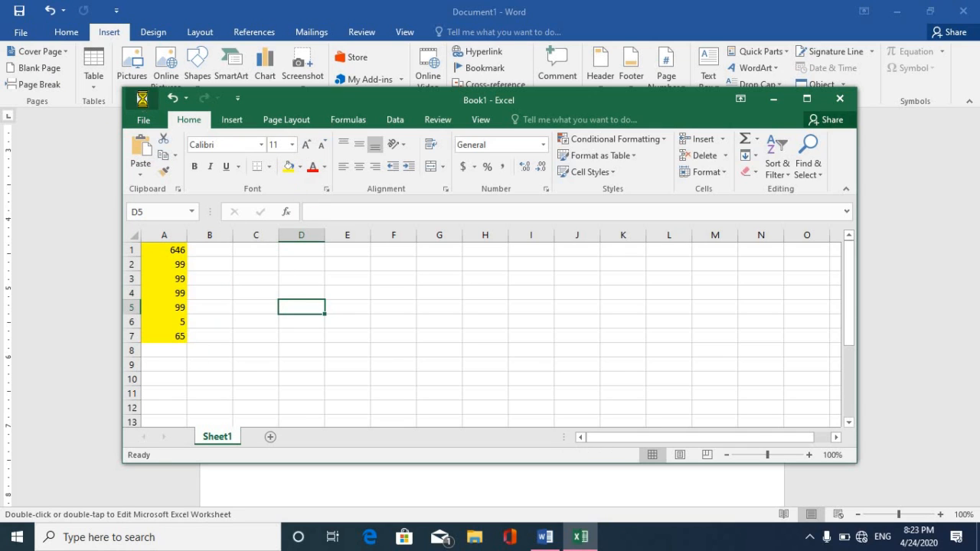
click(840, 99)
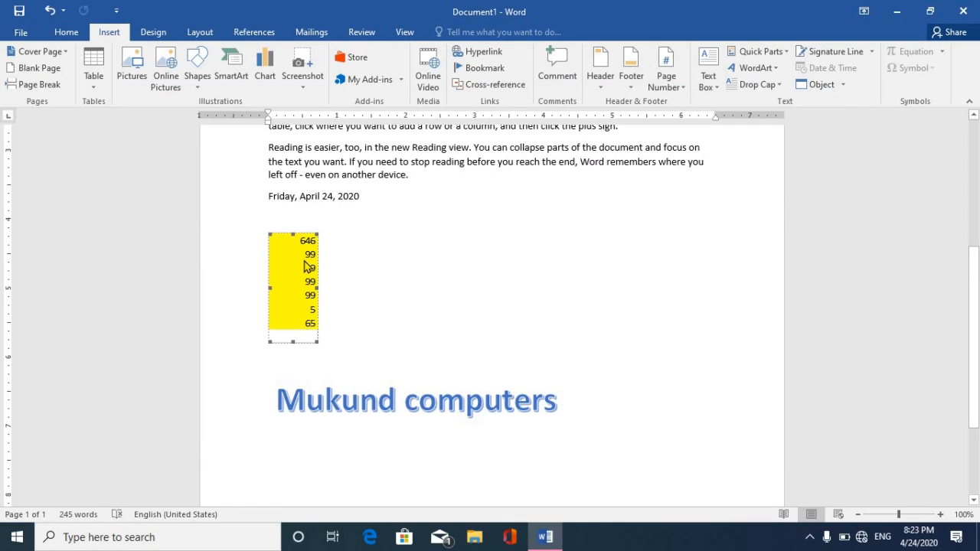
Update the link on the yellow Book1 table, delete it, and select the whole document.
right_click(294, 267)
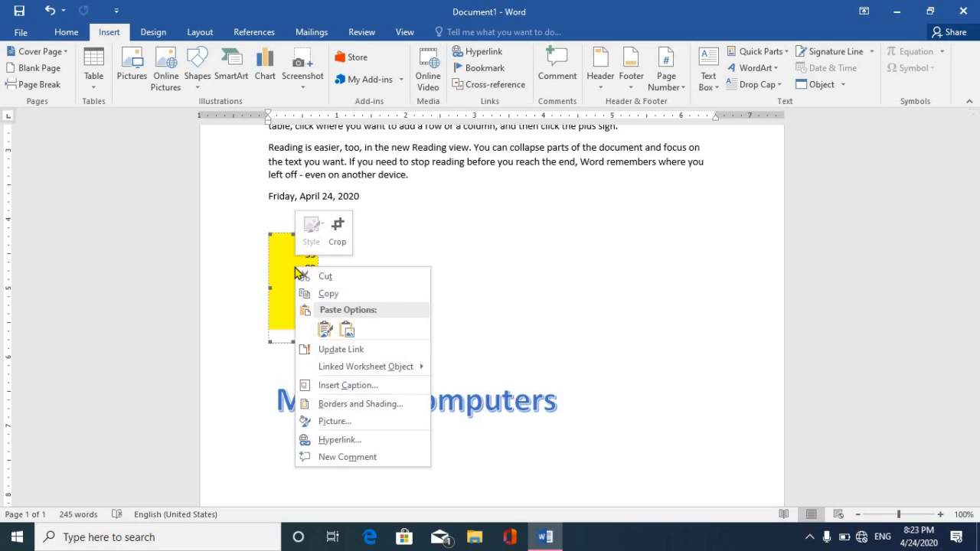
click(333, 351)
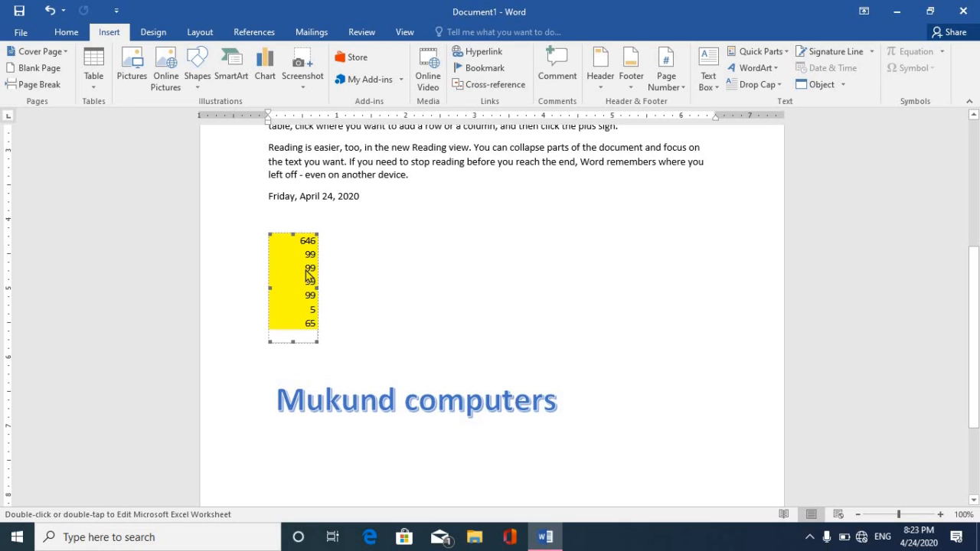
key(Delete)
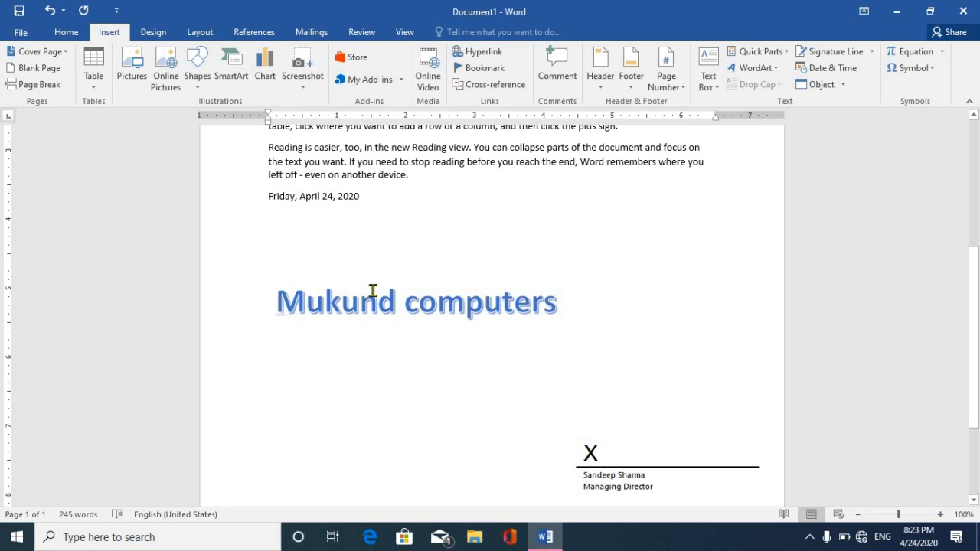
key(ctrl+a)
Clear the document and insert the Fourier Series equation from the equation gallery.
key(Delete)
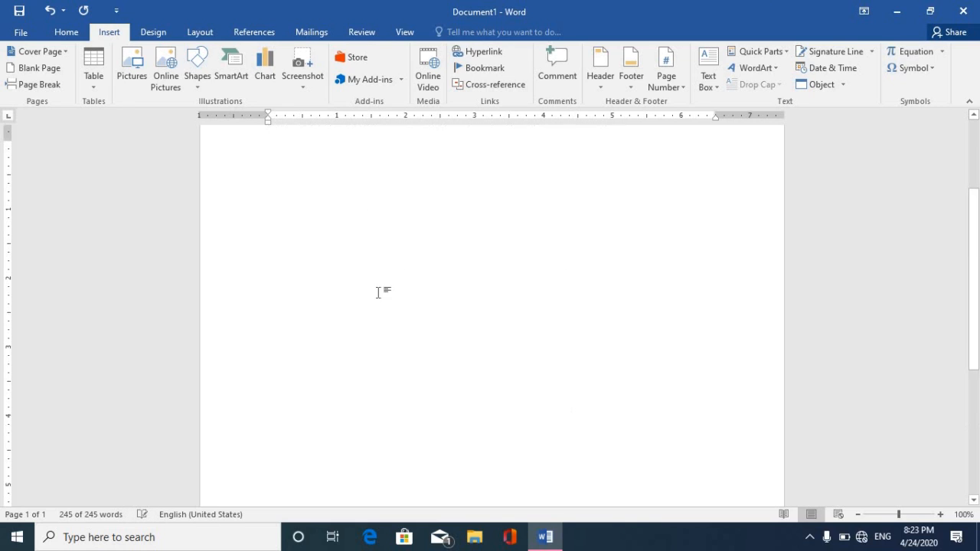
click(942, 52)
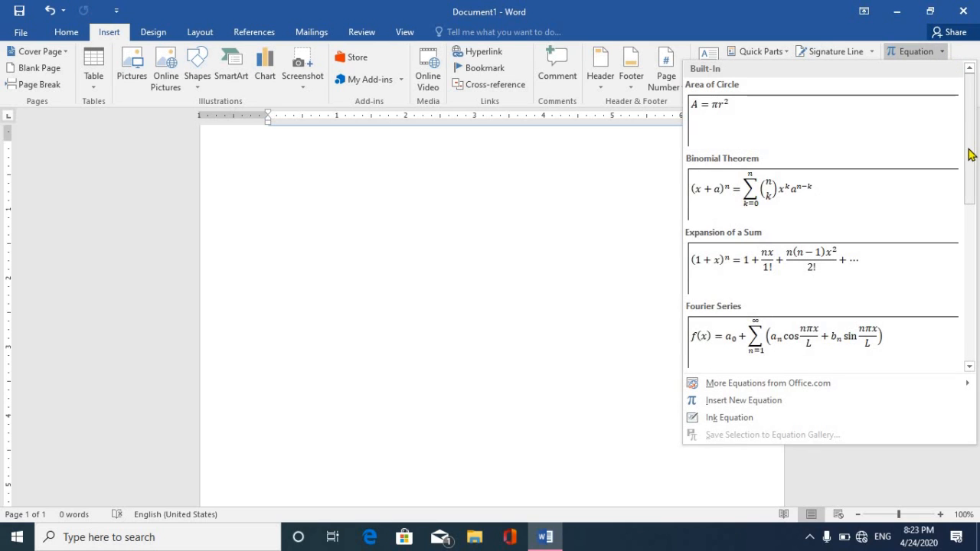
scroll(971, 184, down, 3)
scroll(977, 191, up, 1)
drag(977, 190, 976, 191)
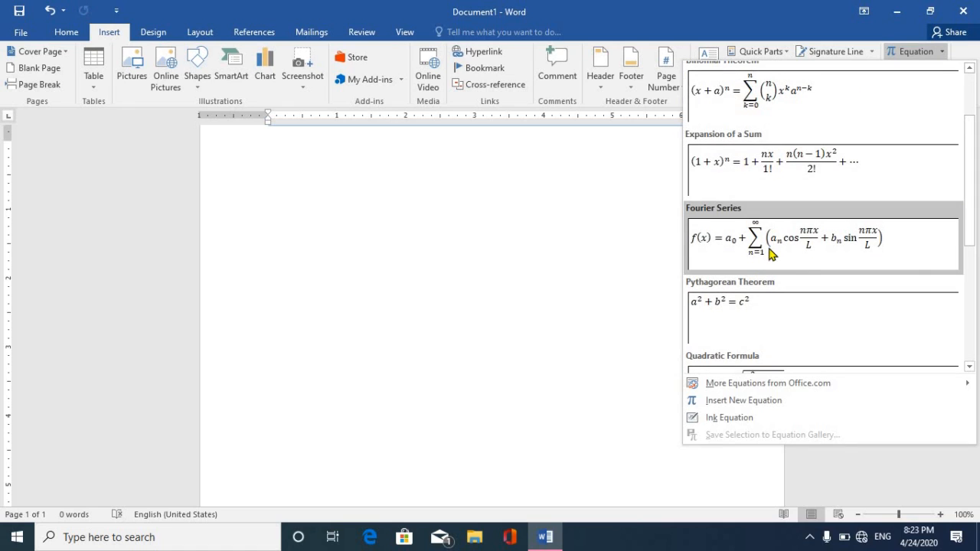
click(770, 254)
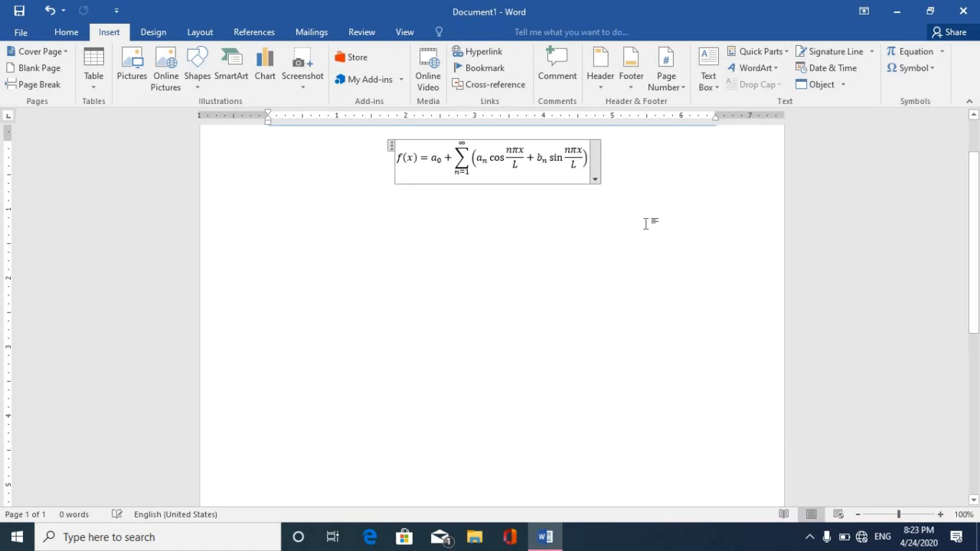
Add the quadratic formula from the Radical gallery after cos in the equation.
double_click(504, 158)
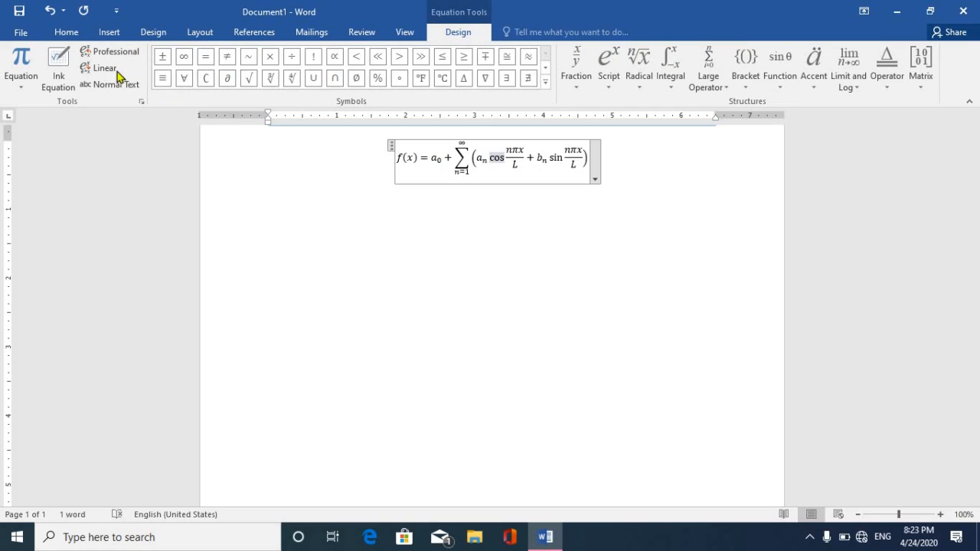
click(641, 86)
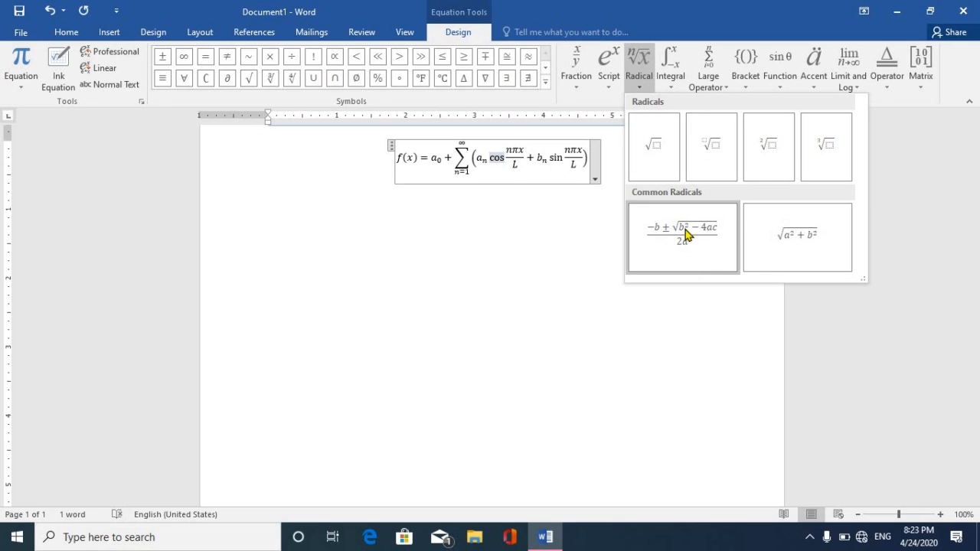
click(685, 235)
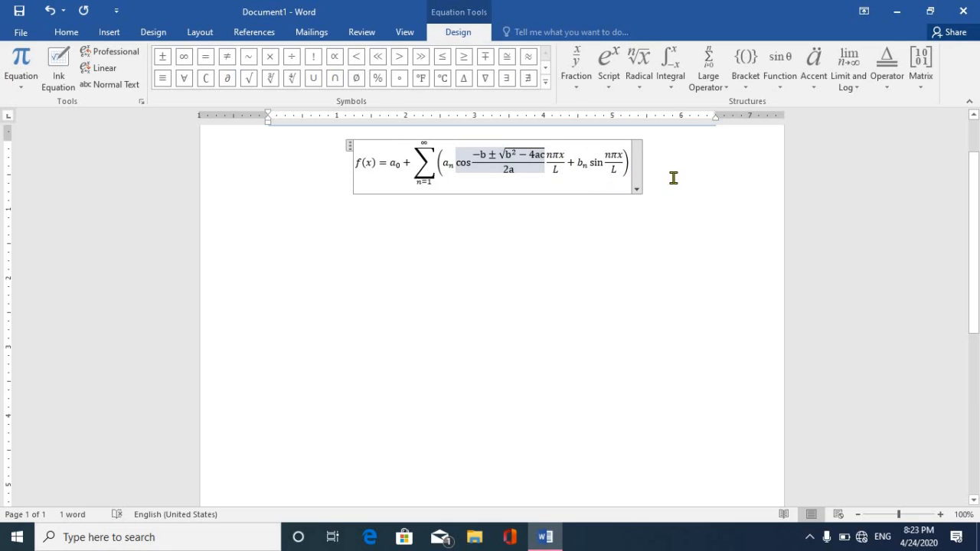
click(641, 175)
Select the entire Fourier Series equation and delete it, leaving a blank page.
click(402, 163)
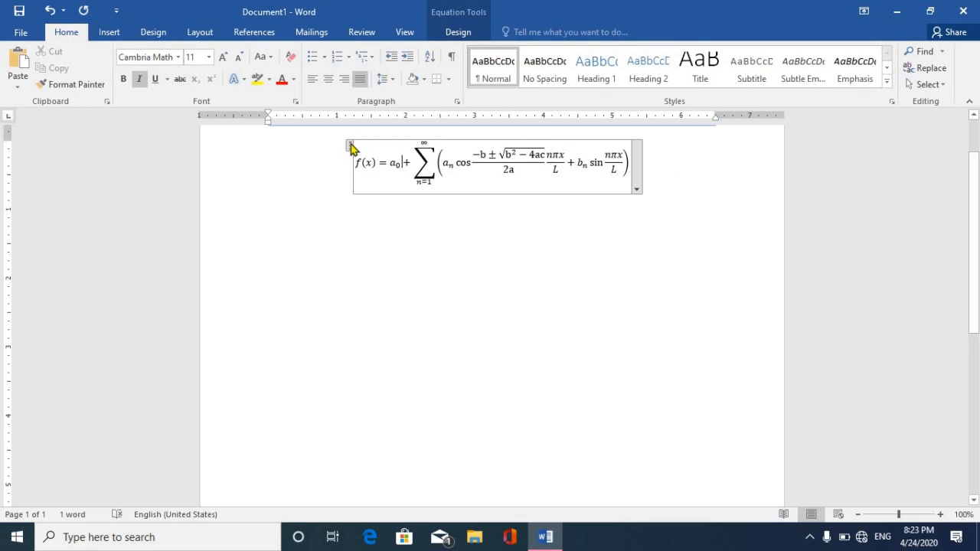
drag(350, 145, 359, 151)
click(508, 282)
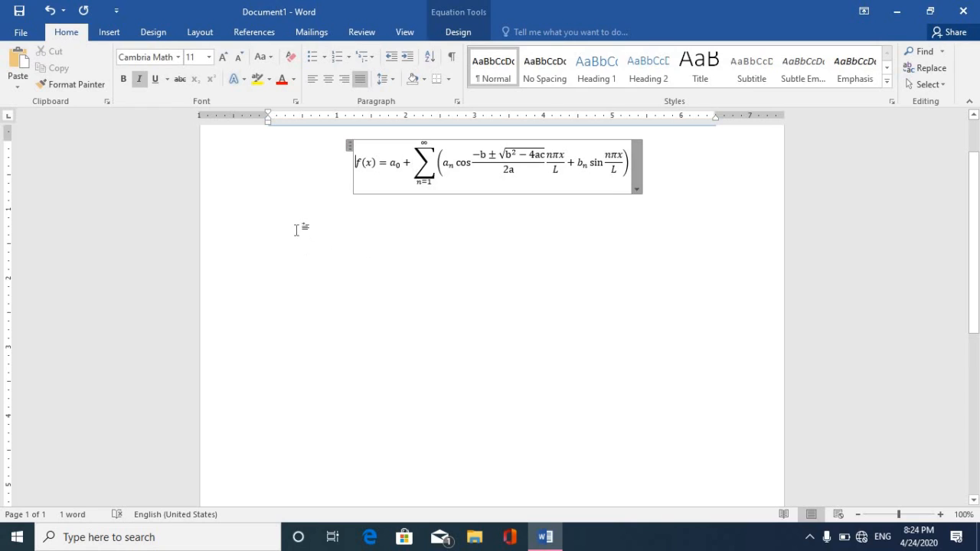
click(298, 175)
drag(298, 175, 658, 226)
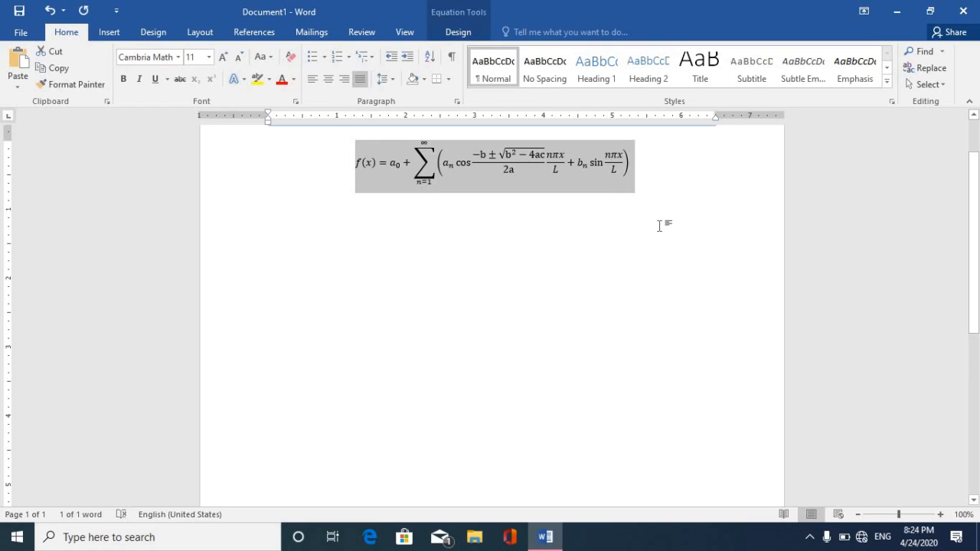
key(Delete)
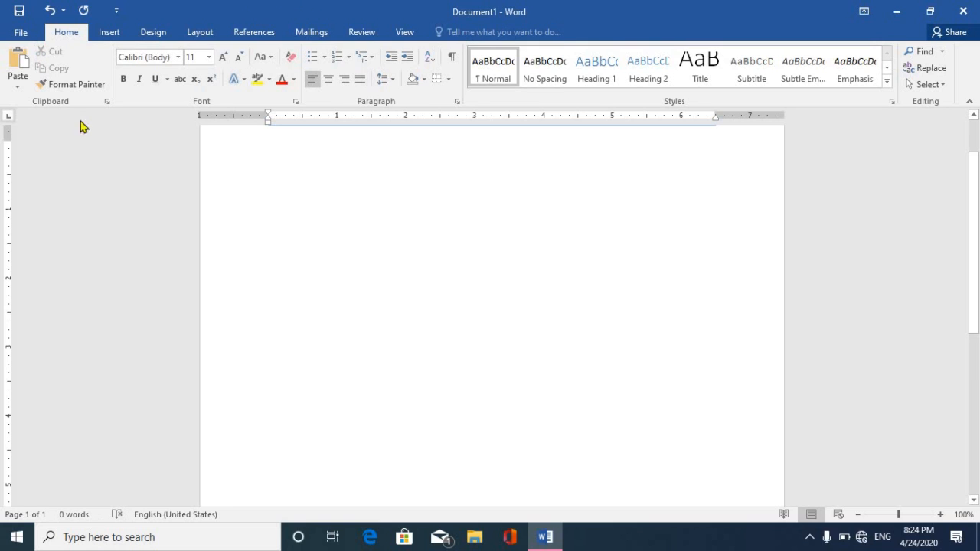
Insert the Wingdings Om symbol (character code 92) at the top of the blank page.
click(108, 34)
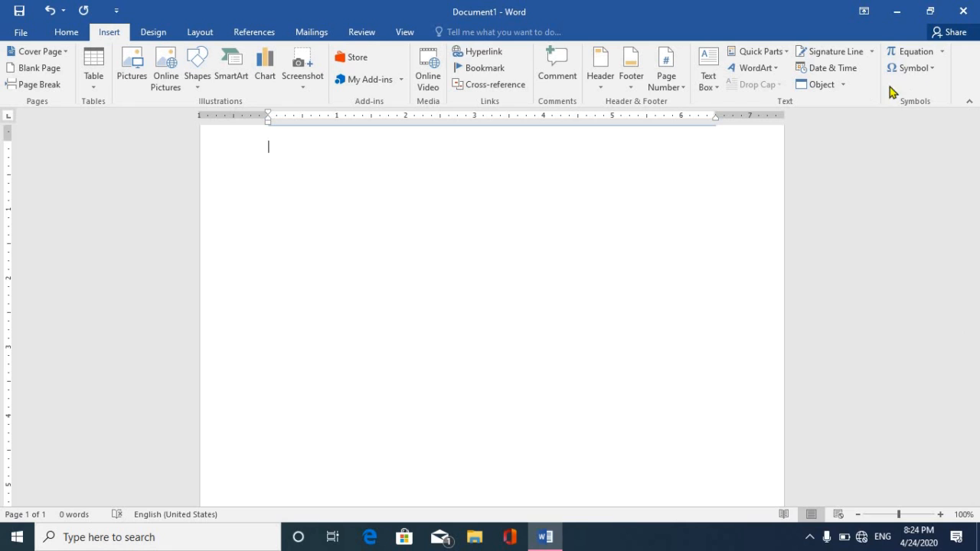
click(916, 71)
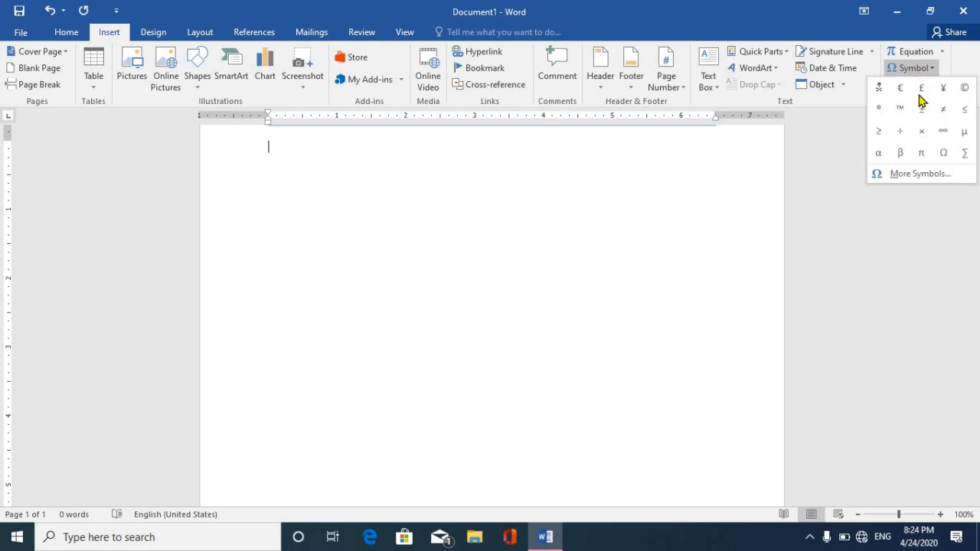
click(918, 175)
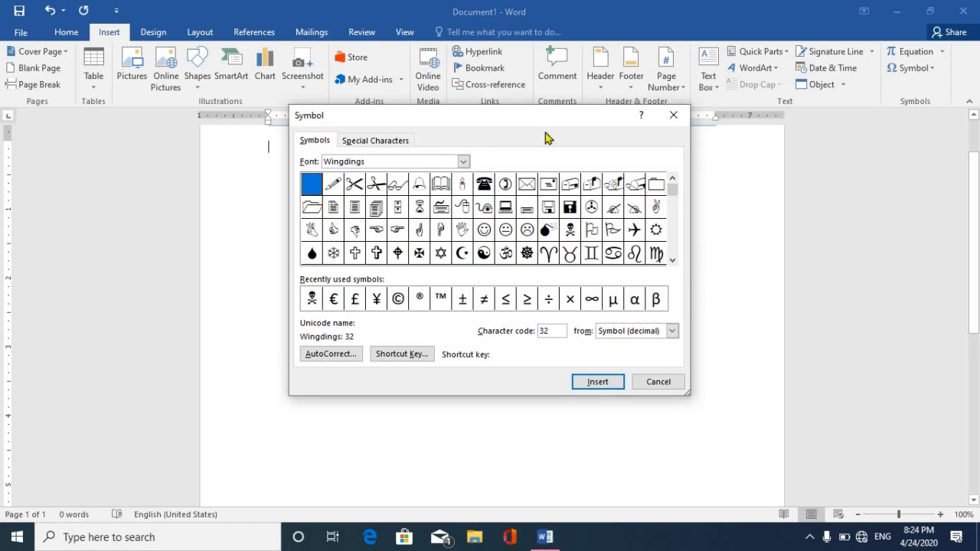
click(463, 162)
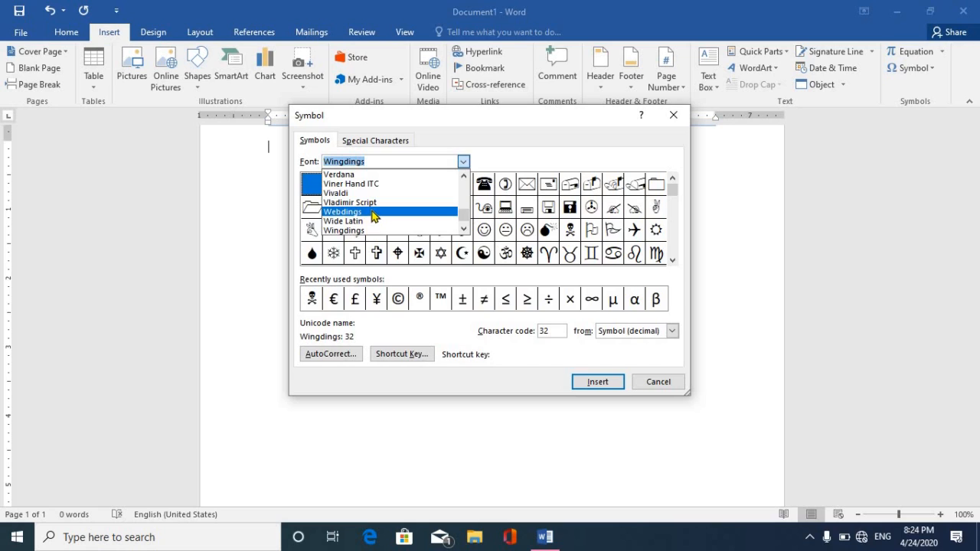
click(372, 230)
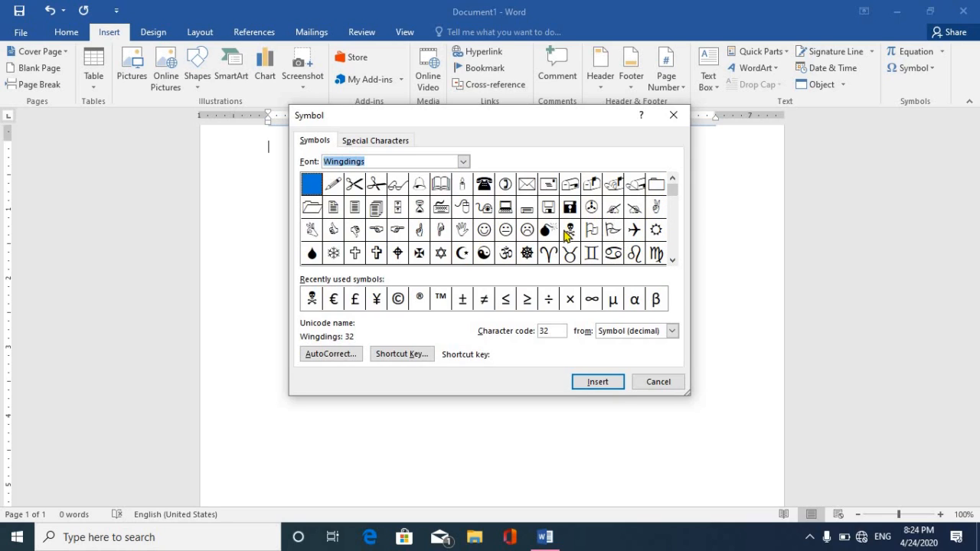
click(505, 253)
click(598, 383)
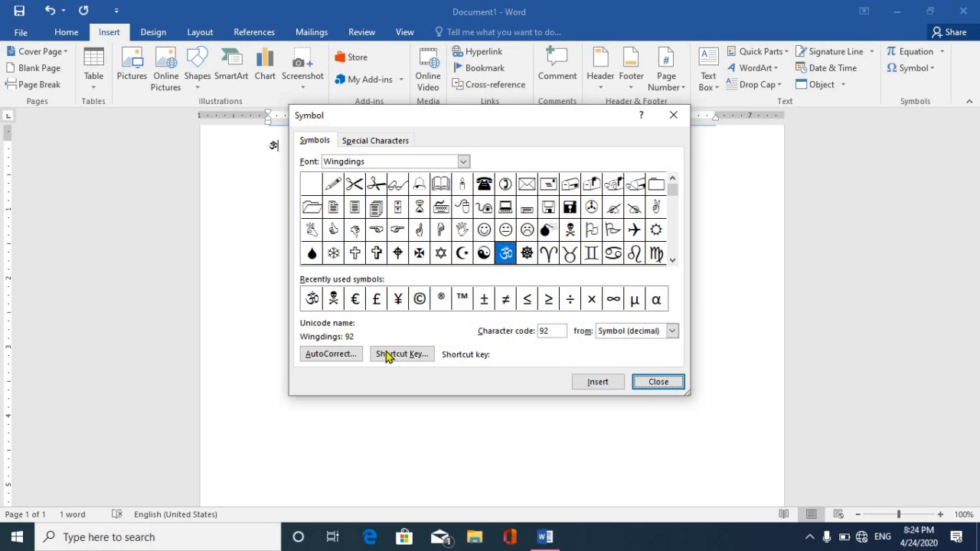
Add an AutoCorrect entry so typing 'om' becomes the Wingdings Om symbol.
click(329, 355)
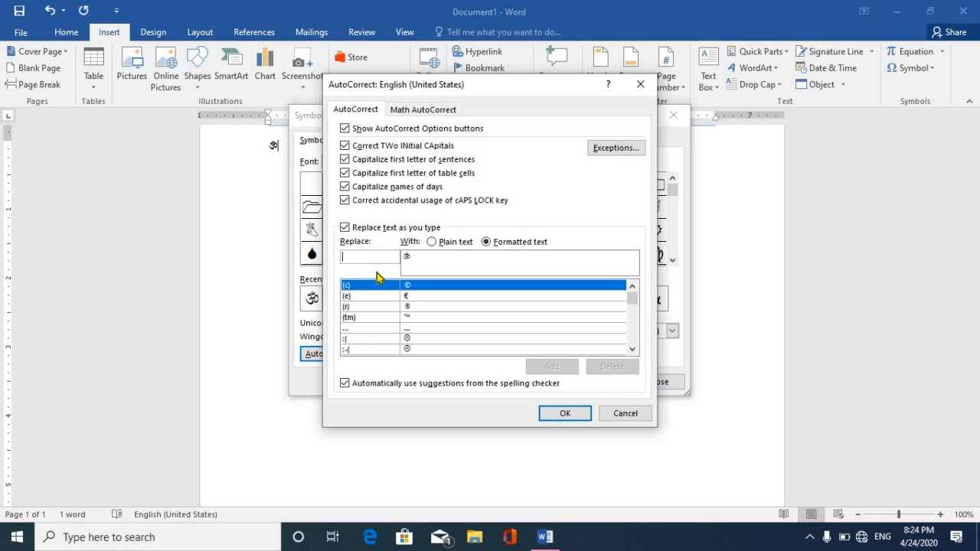
text(om)
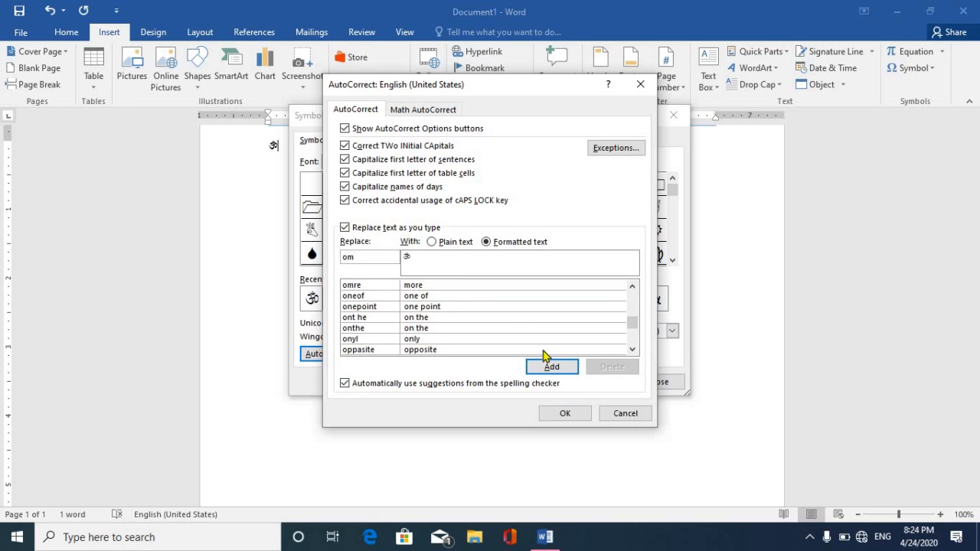
click(551, 367)
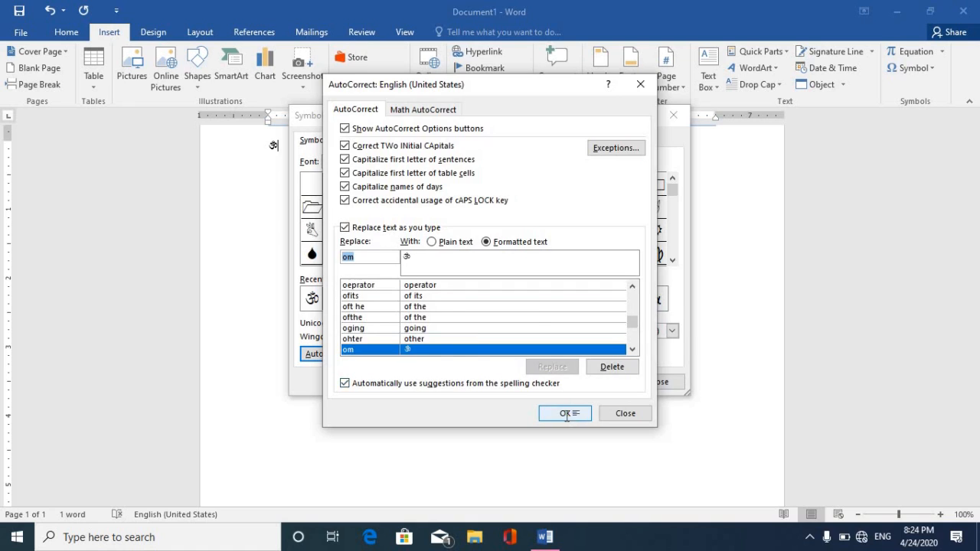
click(565, 414)
Assign the keyboard shortcut Ctrl+, to the Om symbol and close the Symbol dialog.
click(400, 354)
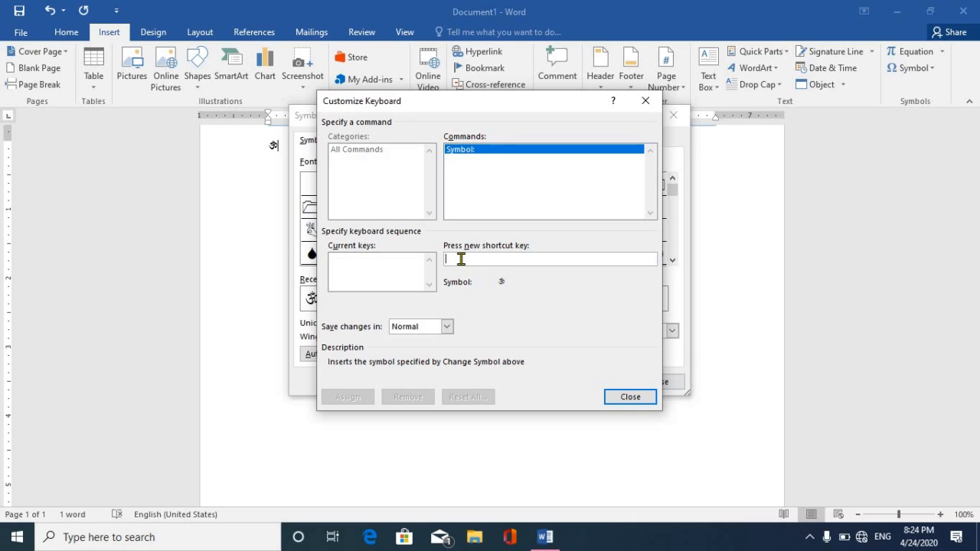
key(ctrl+comma)
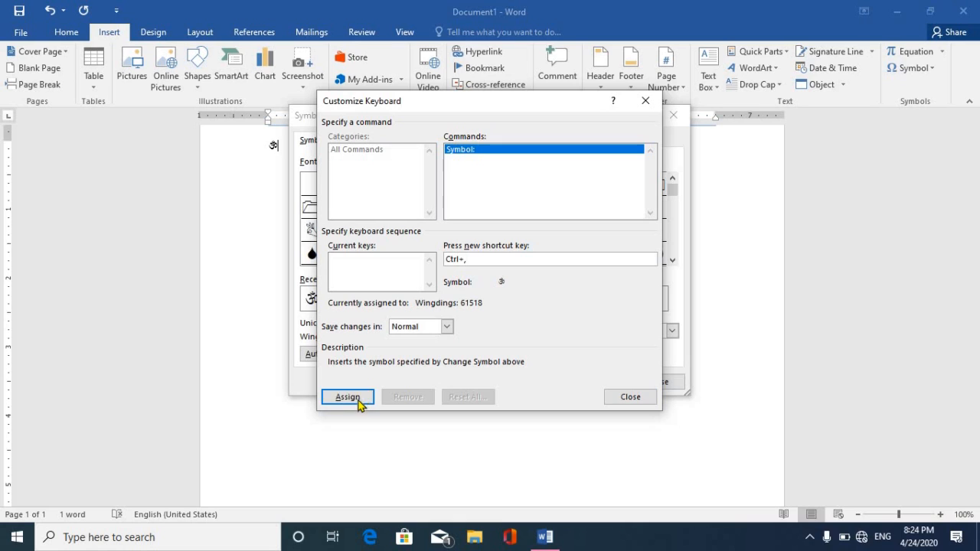
click(347, 397)
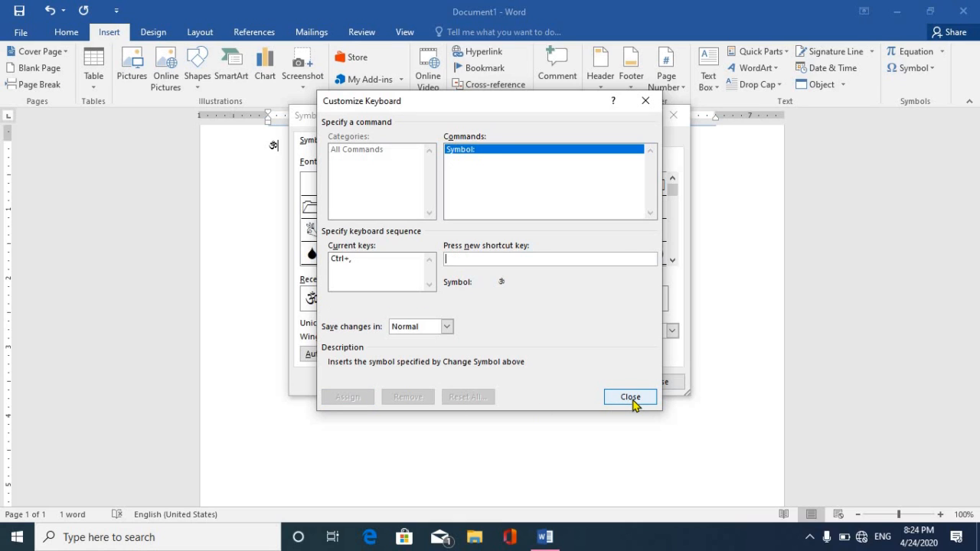
click(632, 397)
click(656, 383)
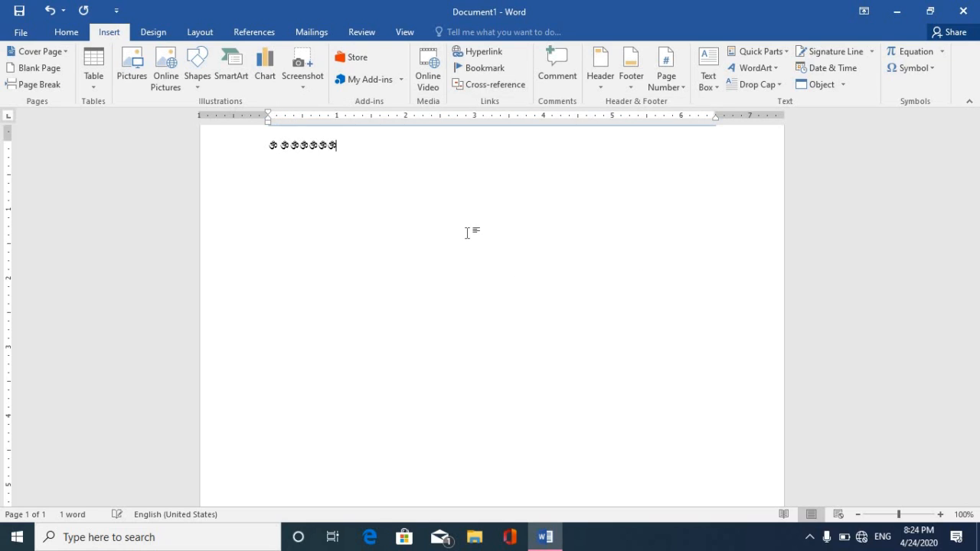
Add an Om on a second line, then make all Om symbols 72 pt and red.
key(Return)
text(o)
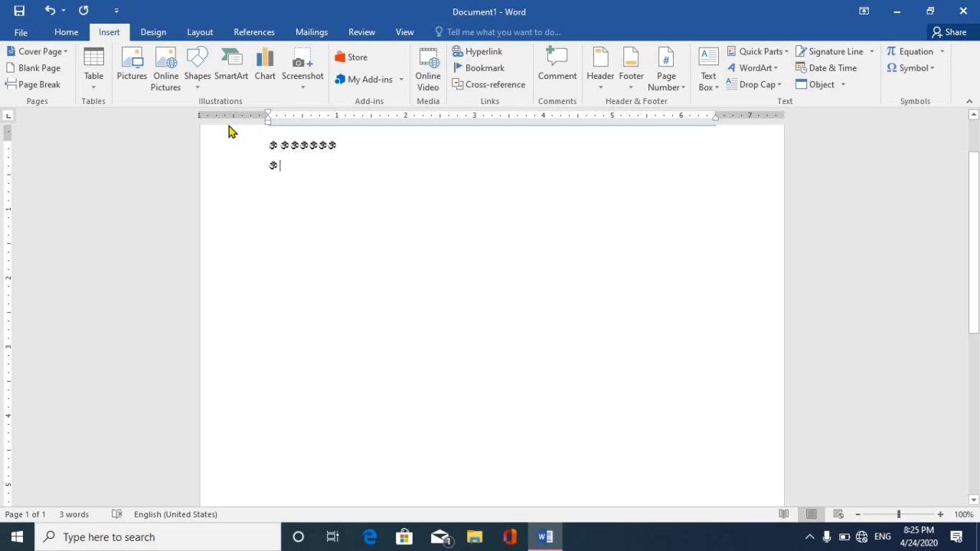
drag(229, 126, 344, 202)
click(66, 32)
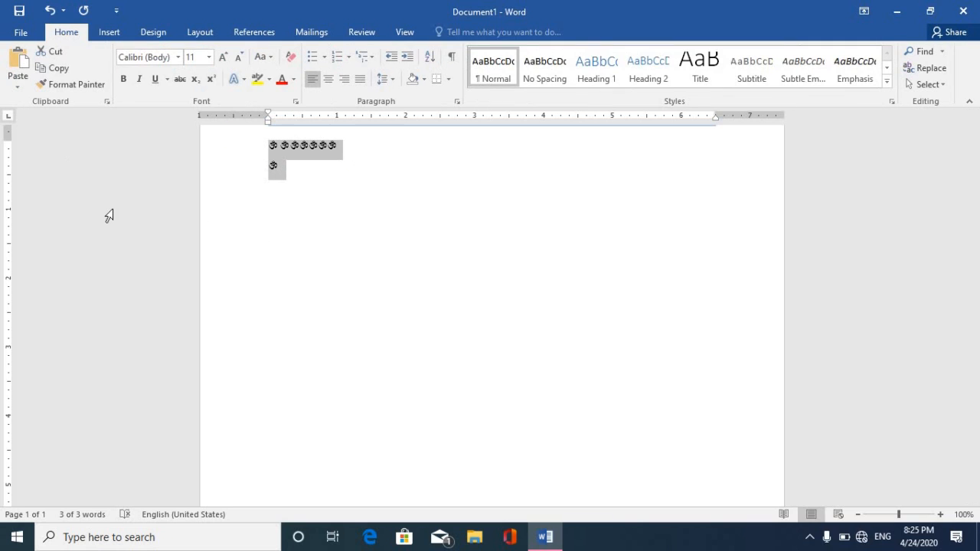
click(209, 57)
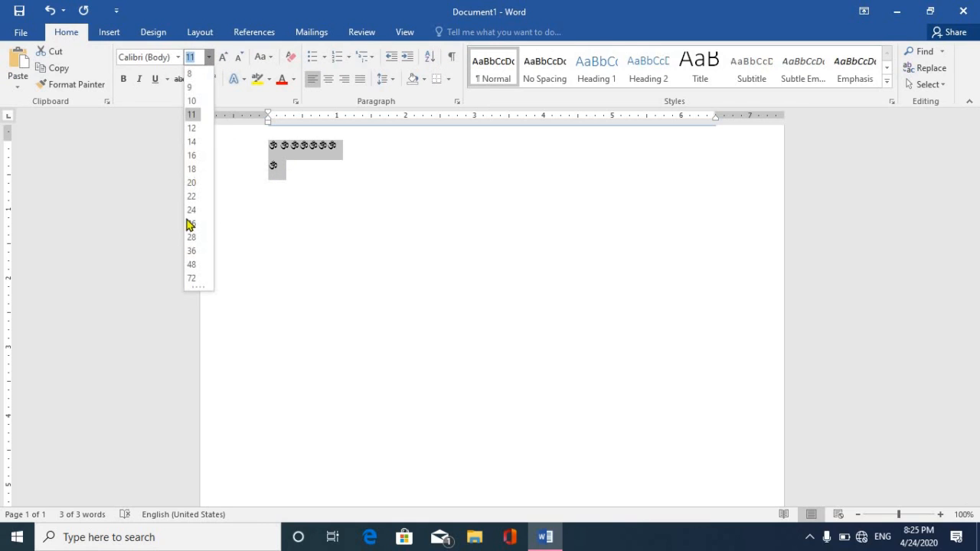
click(191, 279)
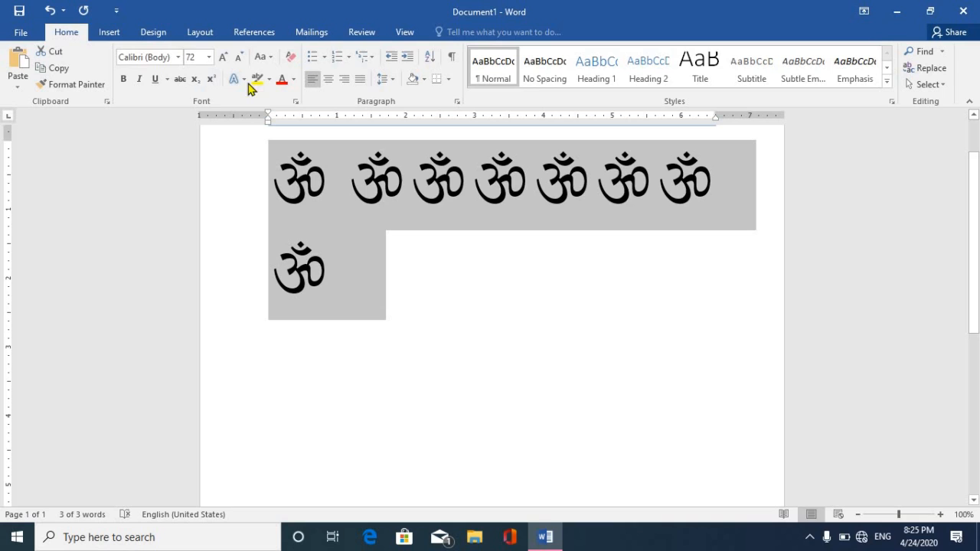
click(294, 80)
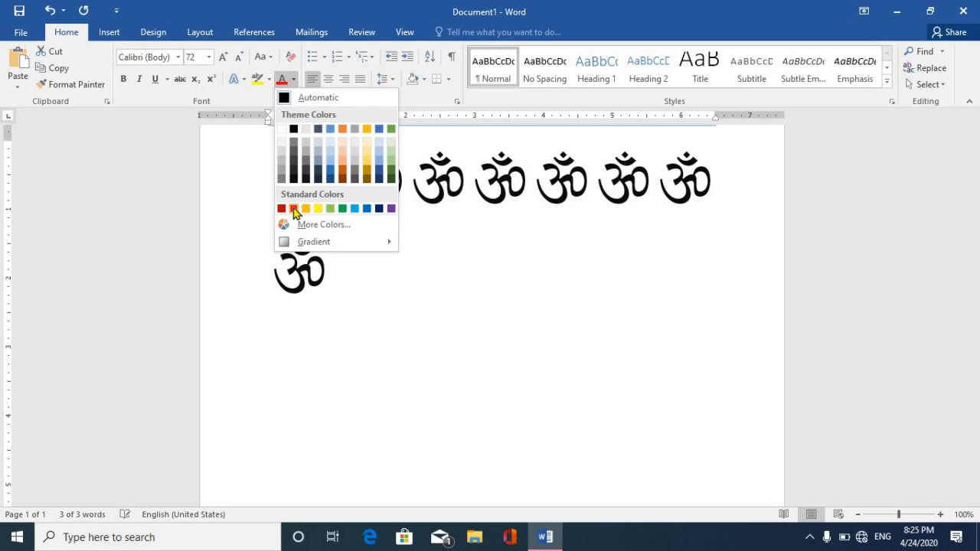
click(294, 208)
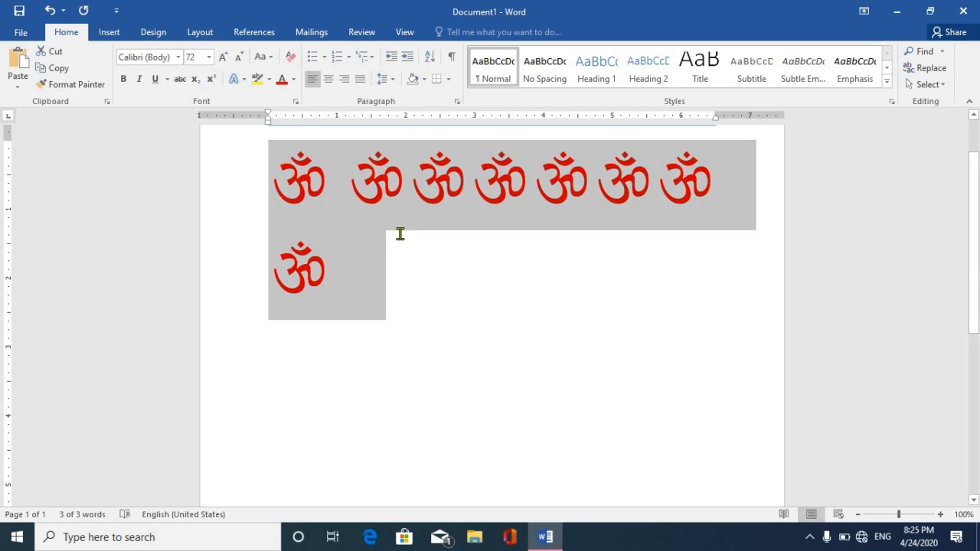
click(395, 292)
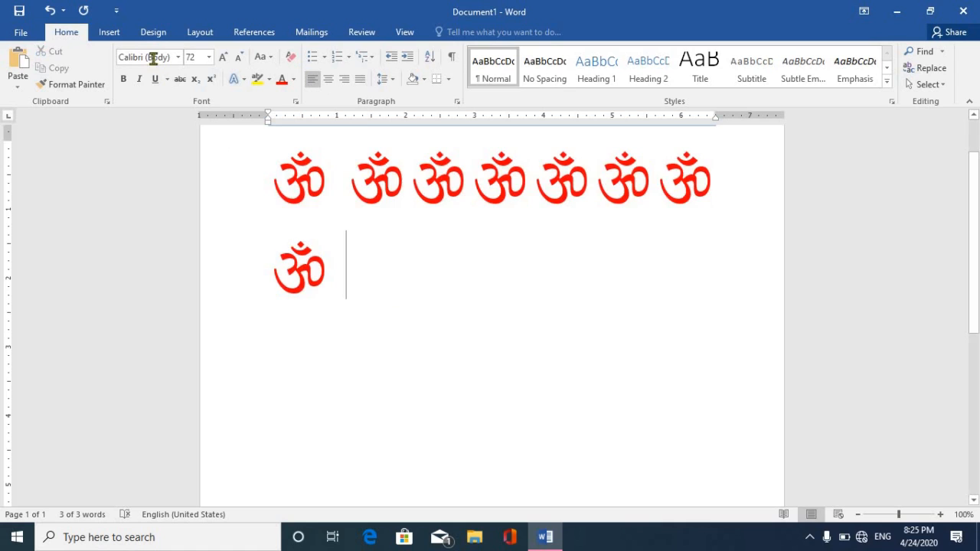
click(117, 35)
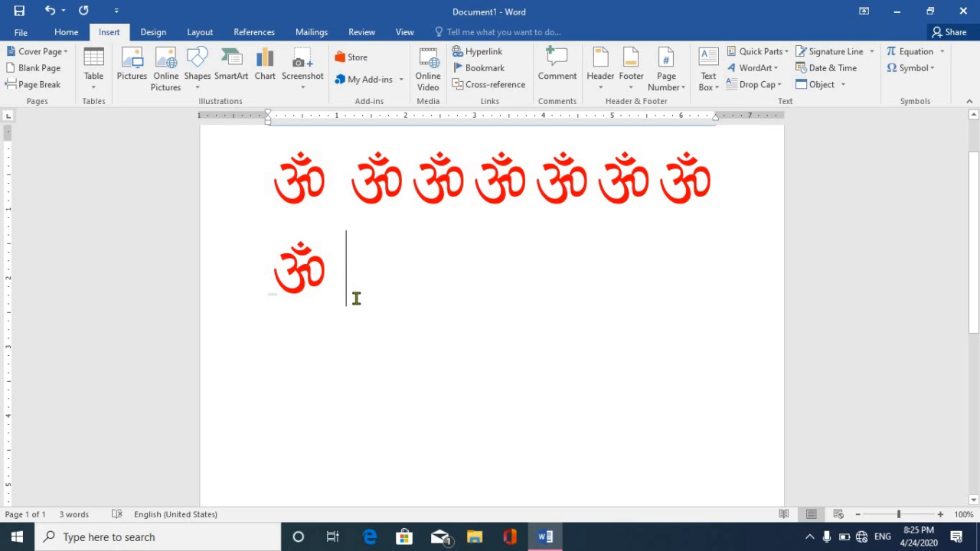
Select all the red Om symbols with Ctrl+A and delete them, leaving the page blank.
key(ctrl+a)
drag(166, 124, 166, 125)
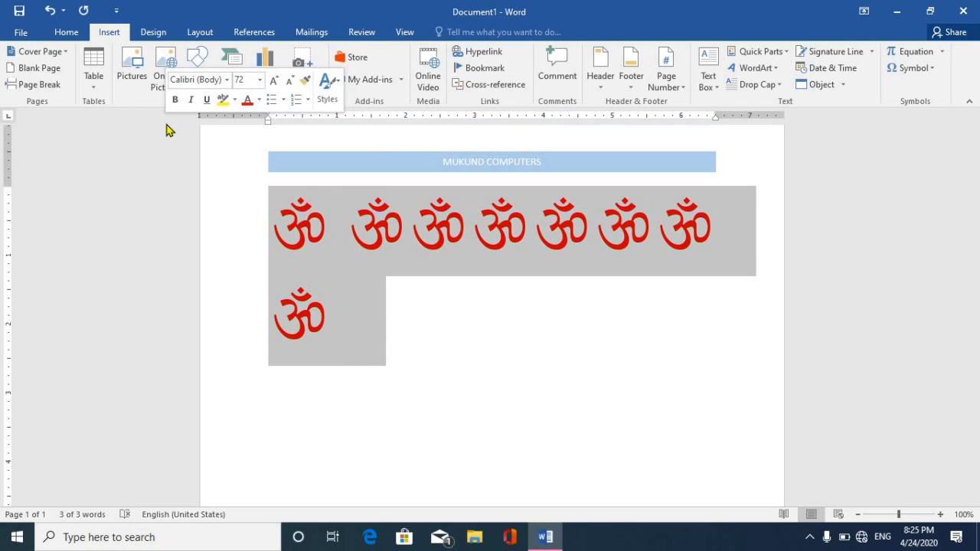
key(Delete)
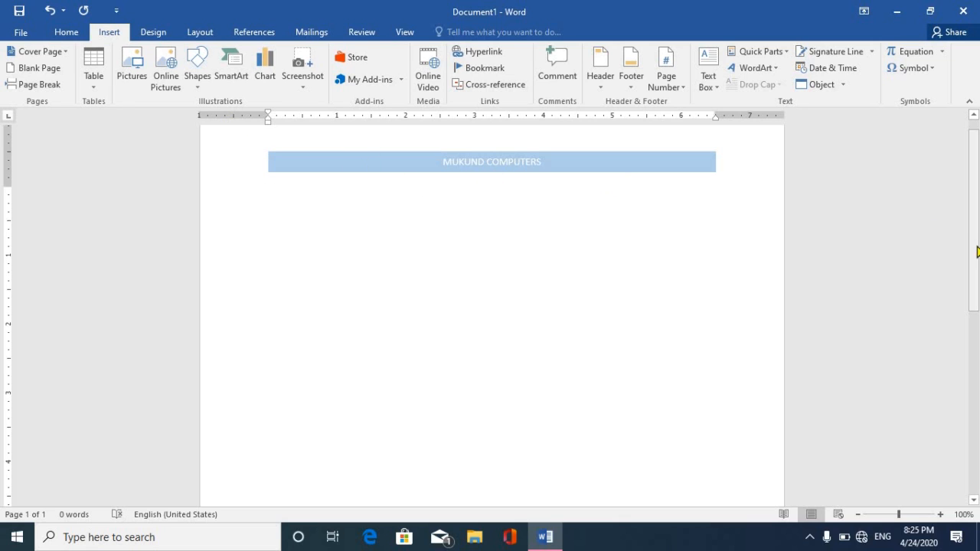
scroll(968, 245, up, 1)
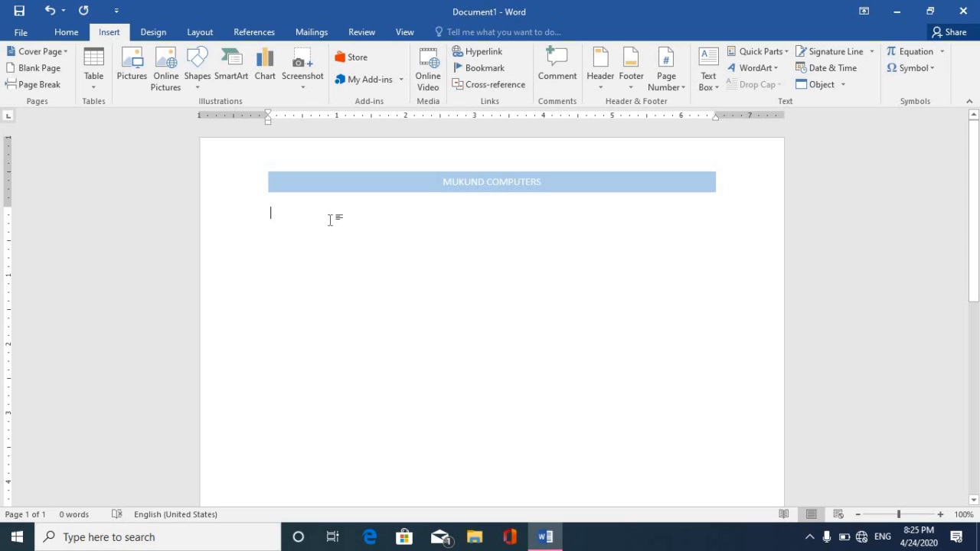